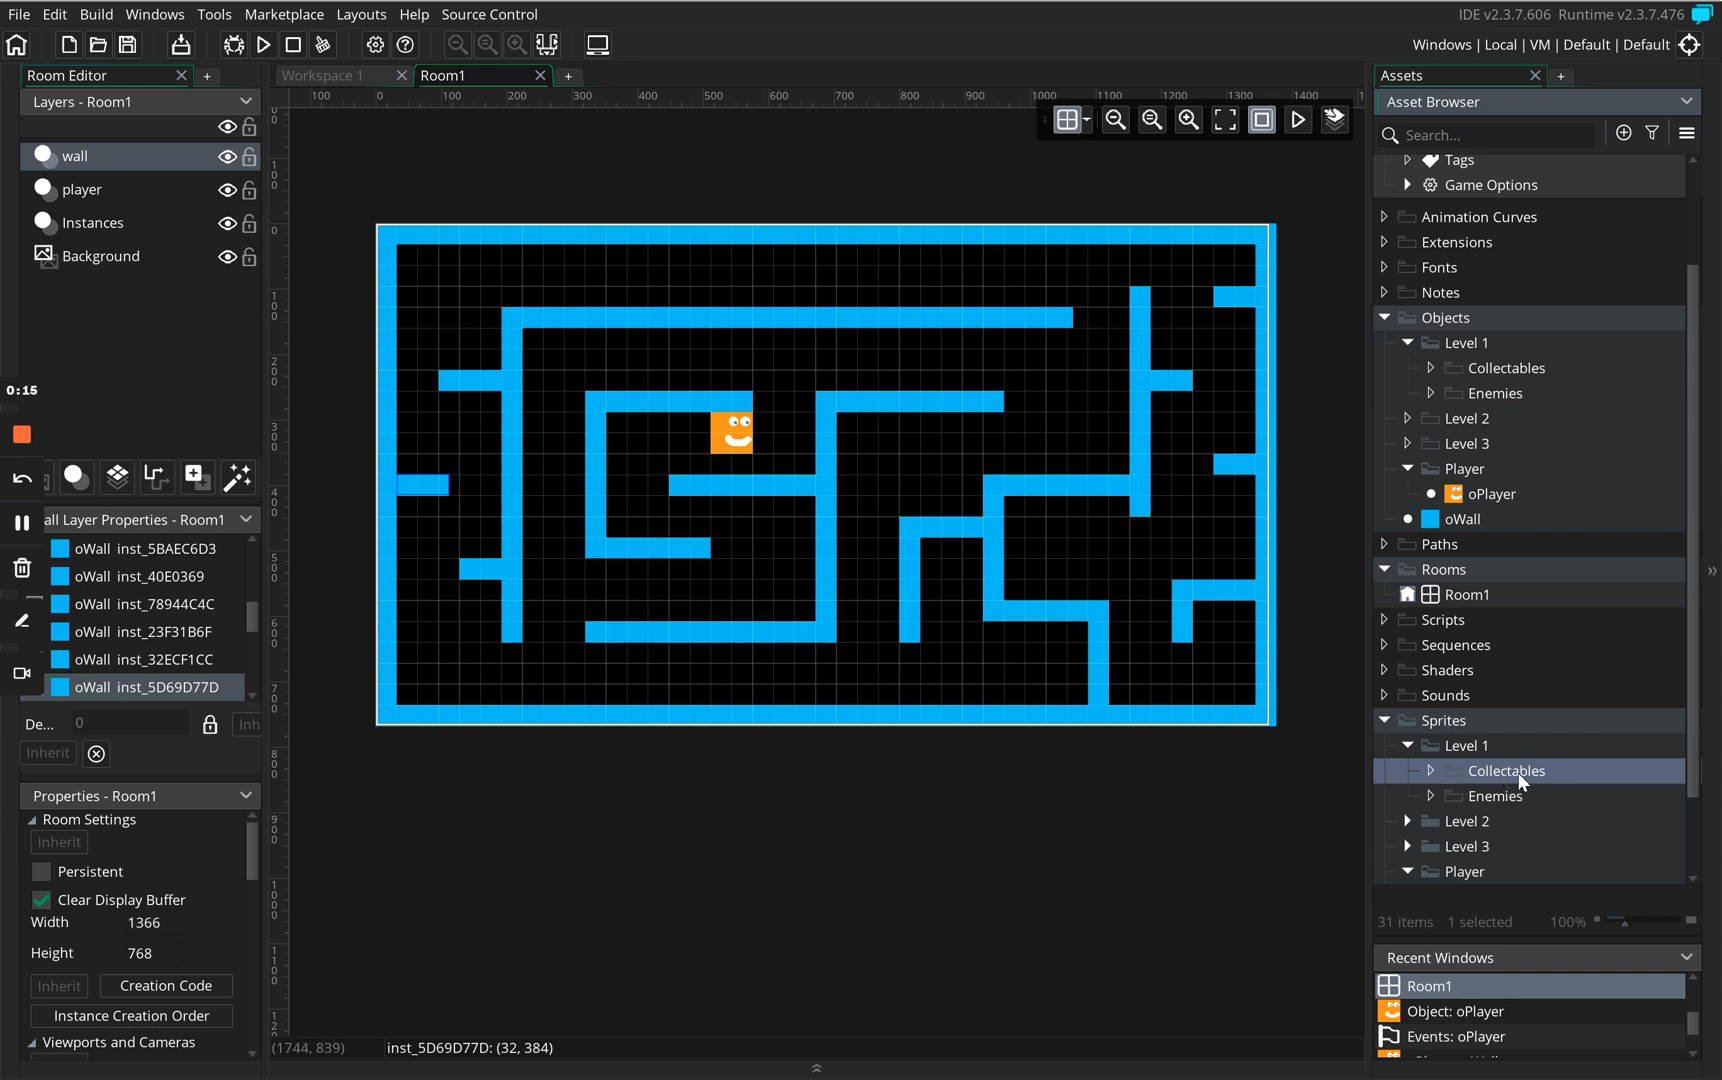
Create a sprite named sApple in the Collectables group of the Level 1 sprites.
right_click(1487, 770)
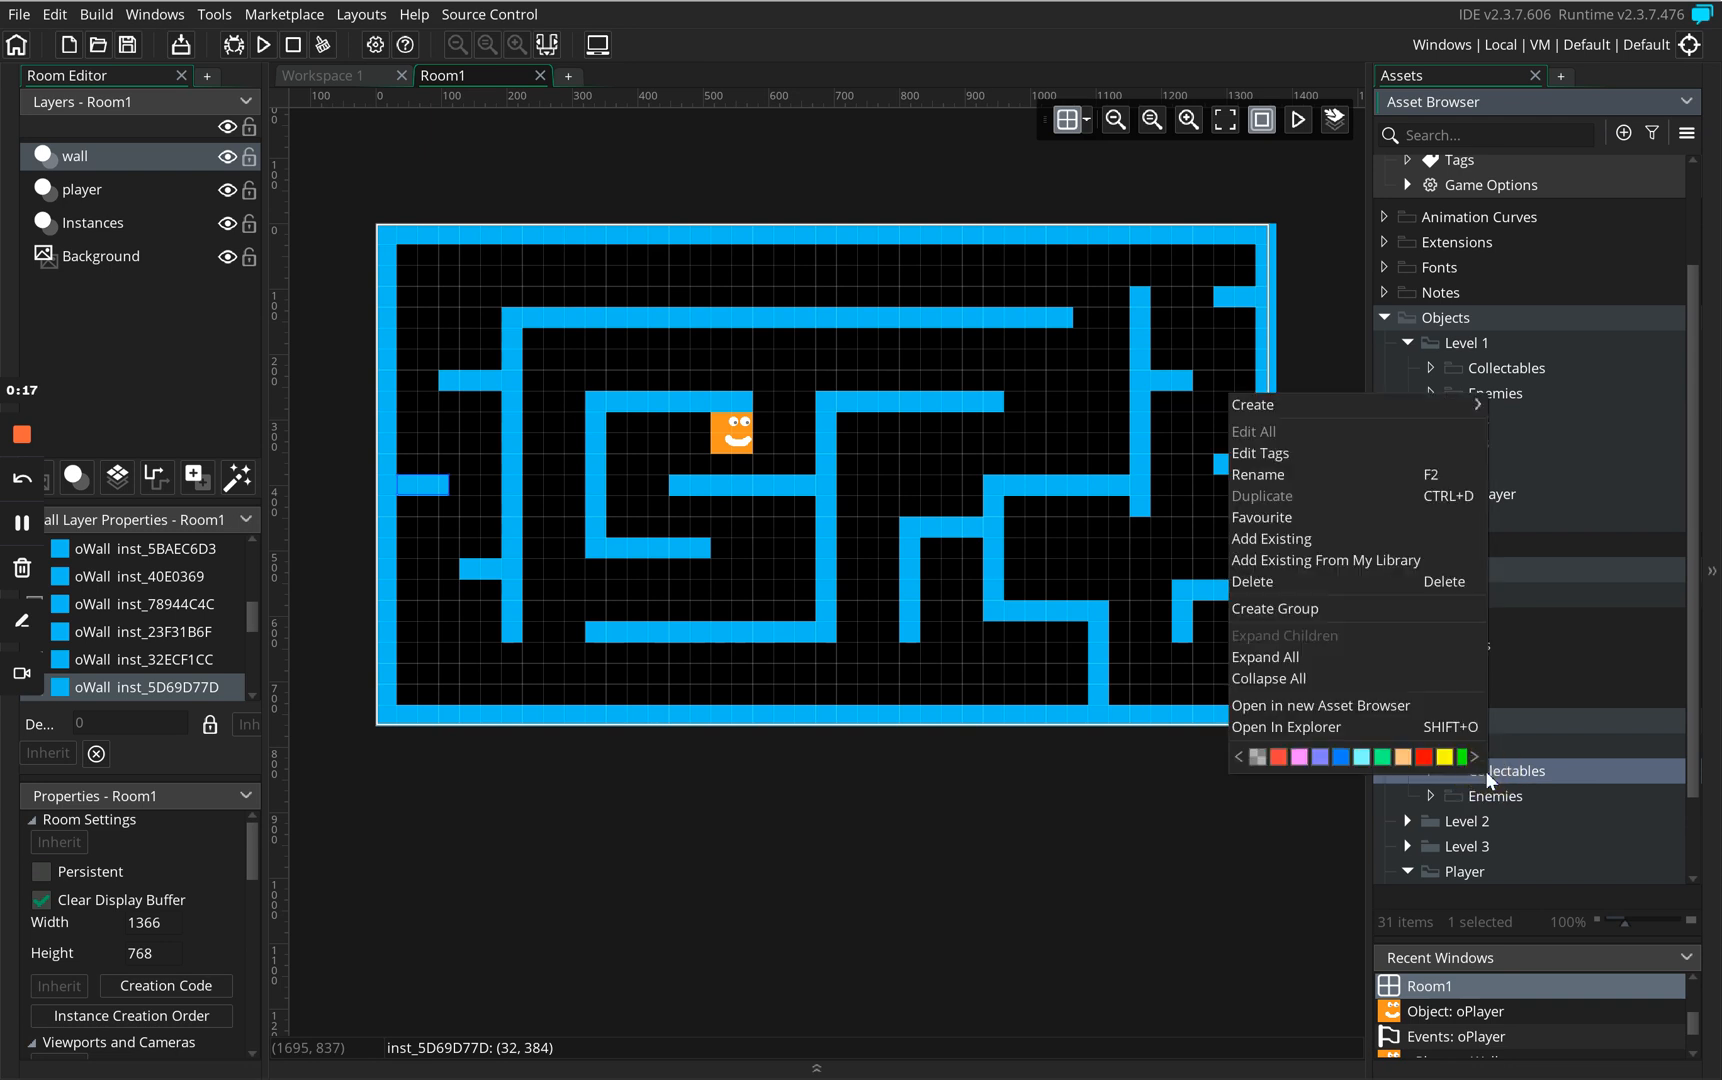
mouse_move(1378, 404)
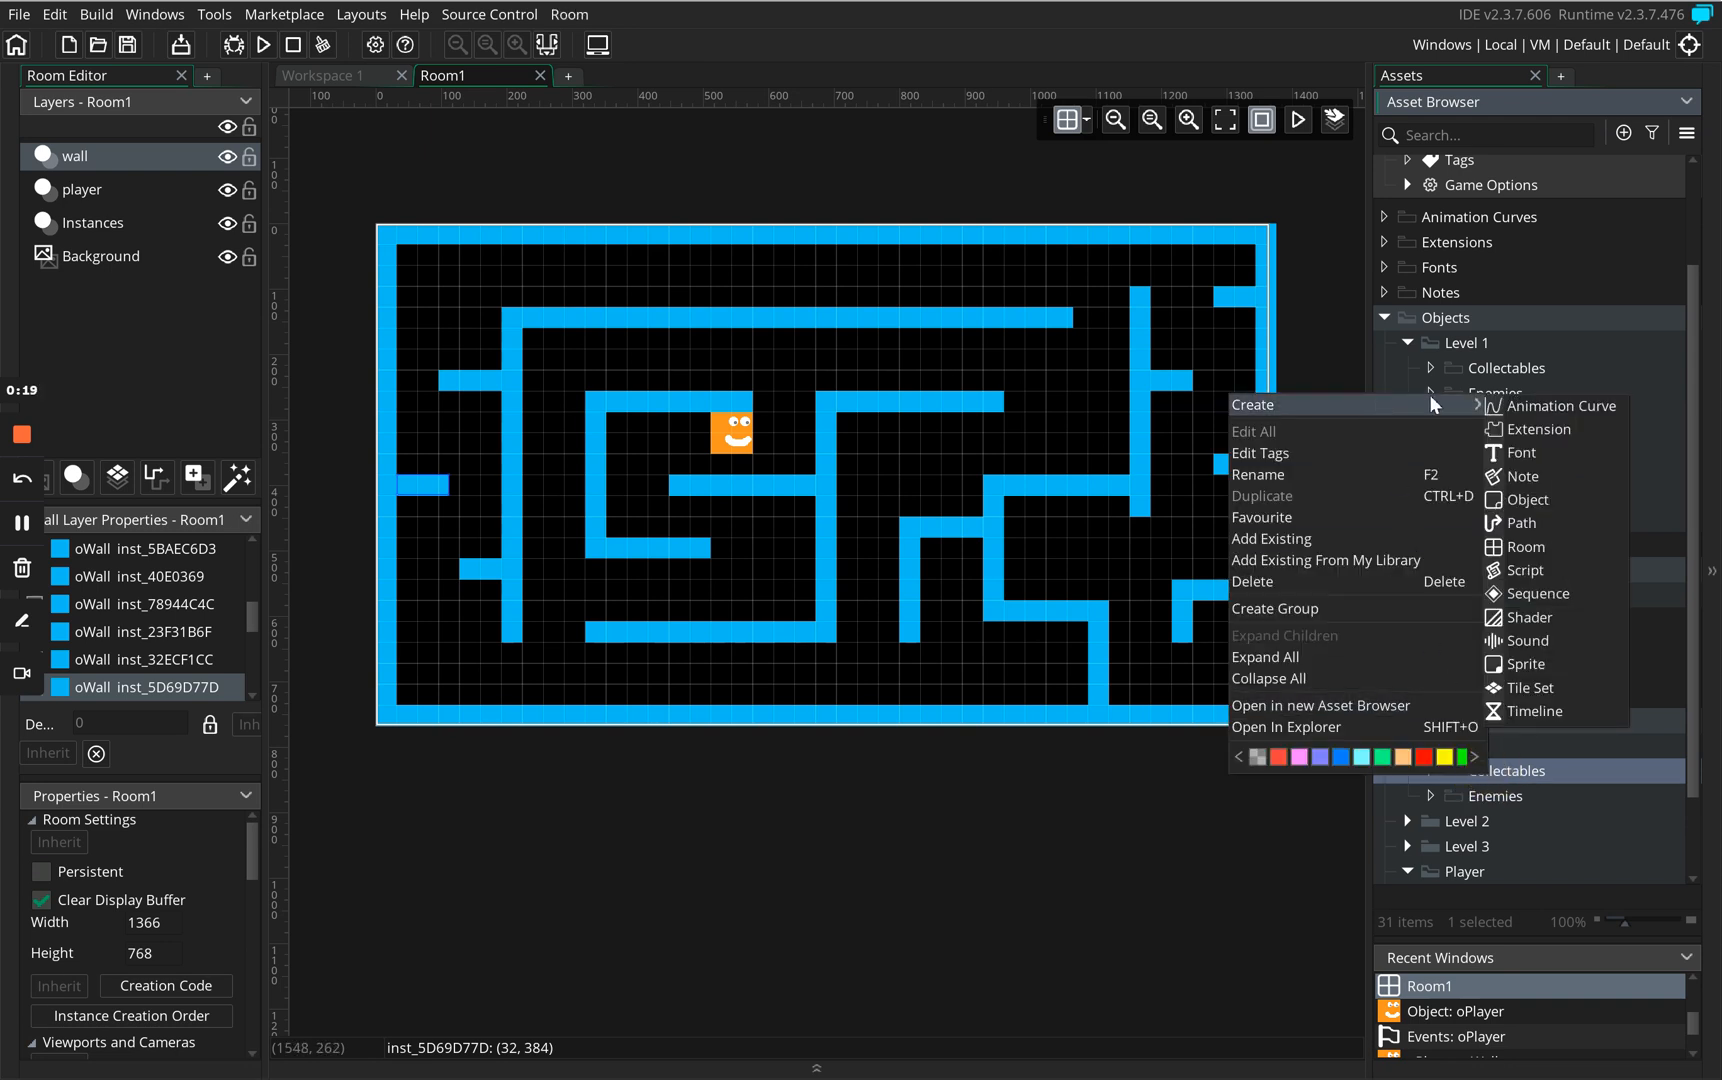
left_click(1575, 665)
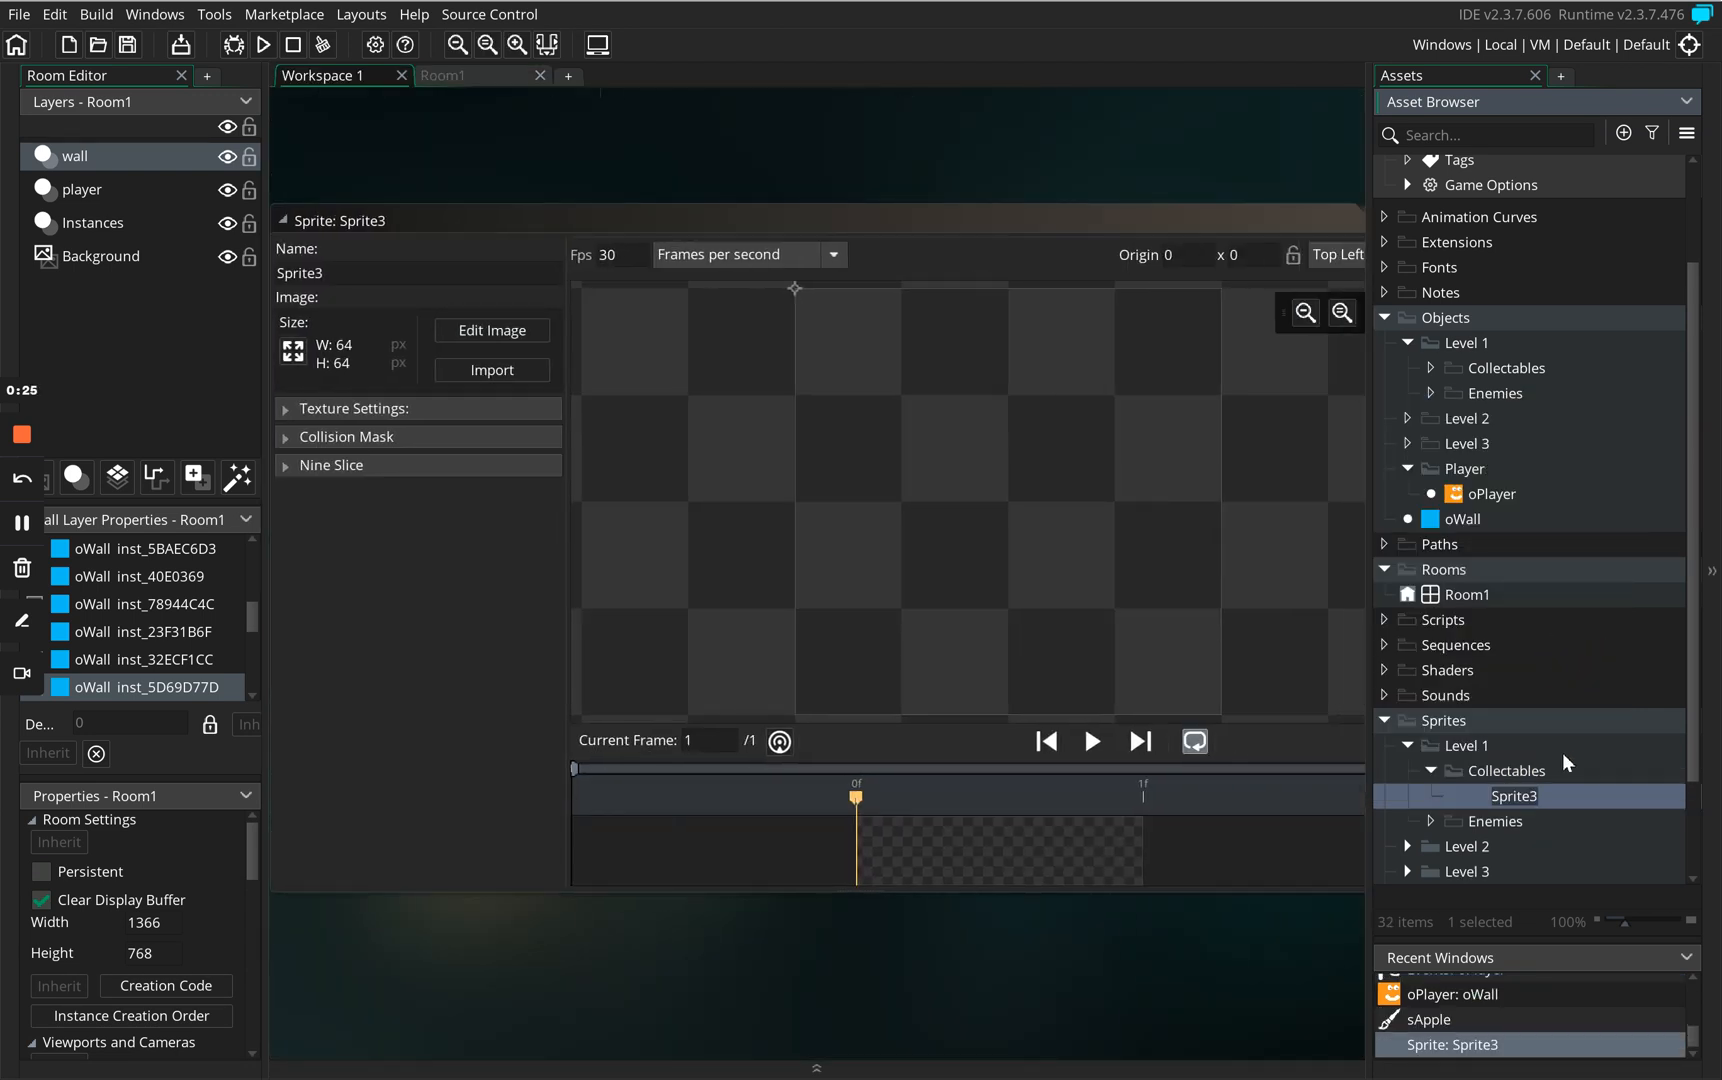
type("sApple")
key("Return")
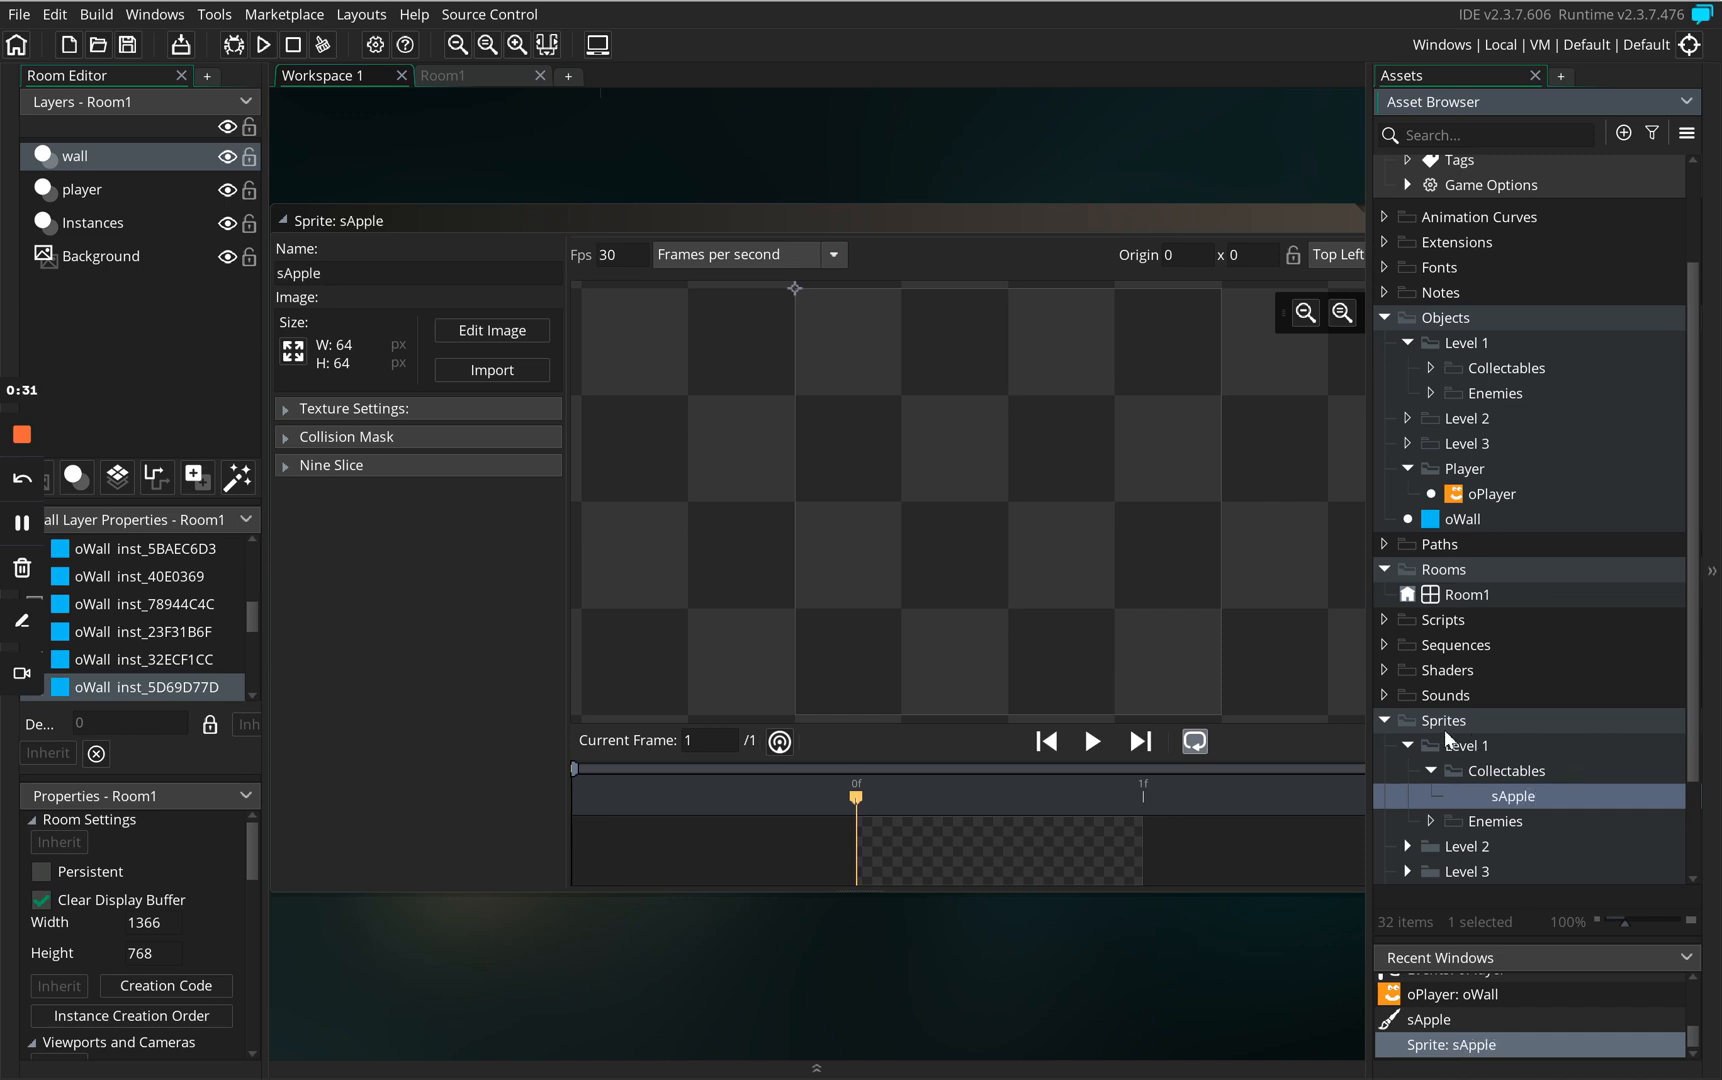
left_click(272, 273)
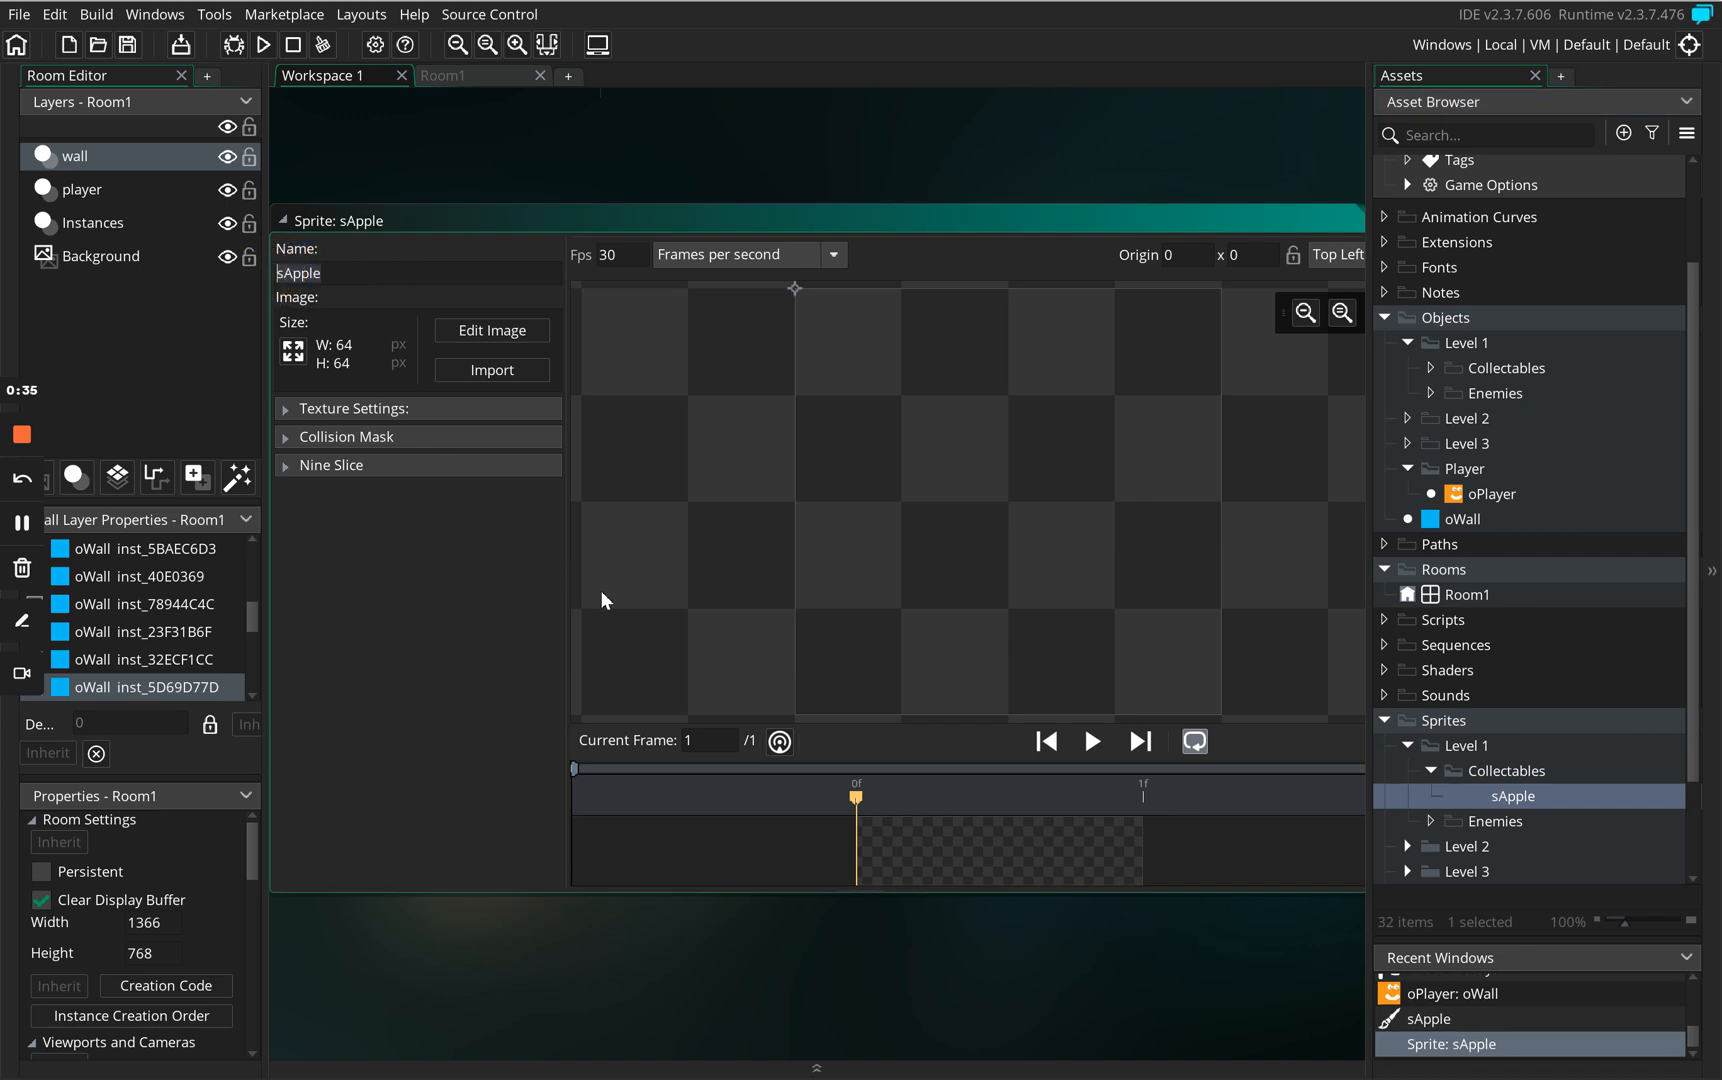
Open the sApple image for editing and paint a freehand red circle outline with the Paintbrush.
left_click(488, 334)
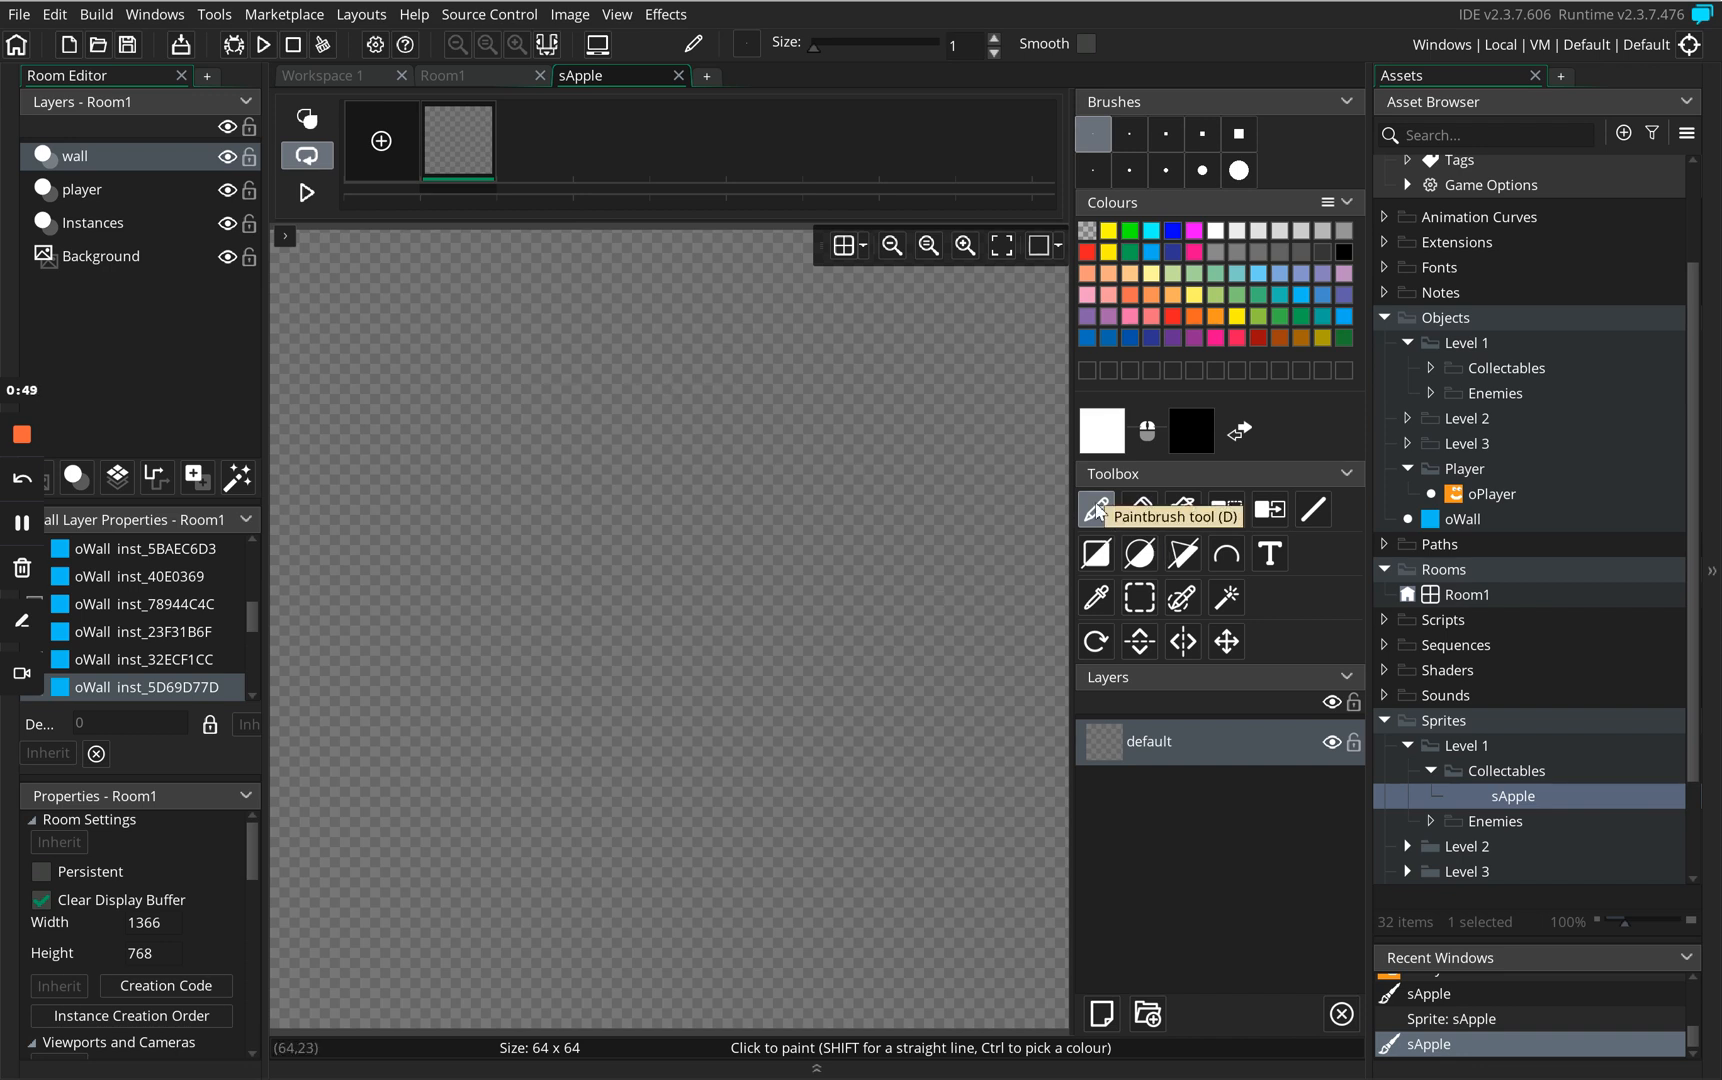
left_click(1088, 249)
mouse_move(603, 412)
left_mouse_down()
mouse_move(505, 462)
mouse_move(464, 546)
mouse_move(446, 700)
mouse_move(490, 790)
mouse_move(628, 852)
mouse_move(812, 812)
mouse_move(899, 667)
mouse_move(907, 530)
mouse_move(865, 457)
mouse_move(784, 400)
mouse_move(582, 393)
mouse_move(556, 415)
left_mouse_up()
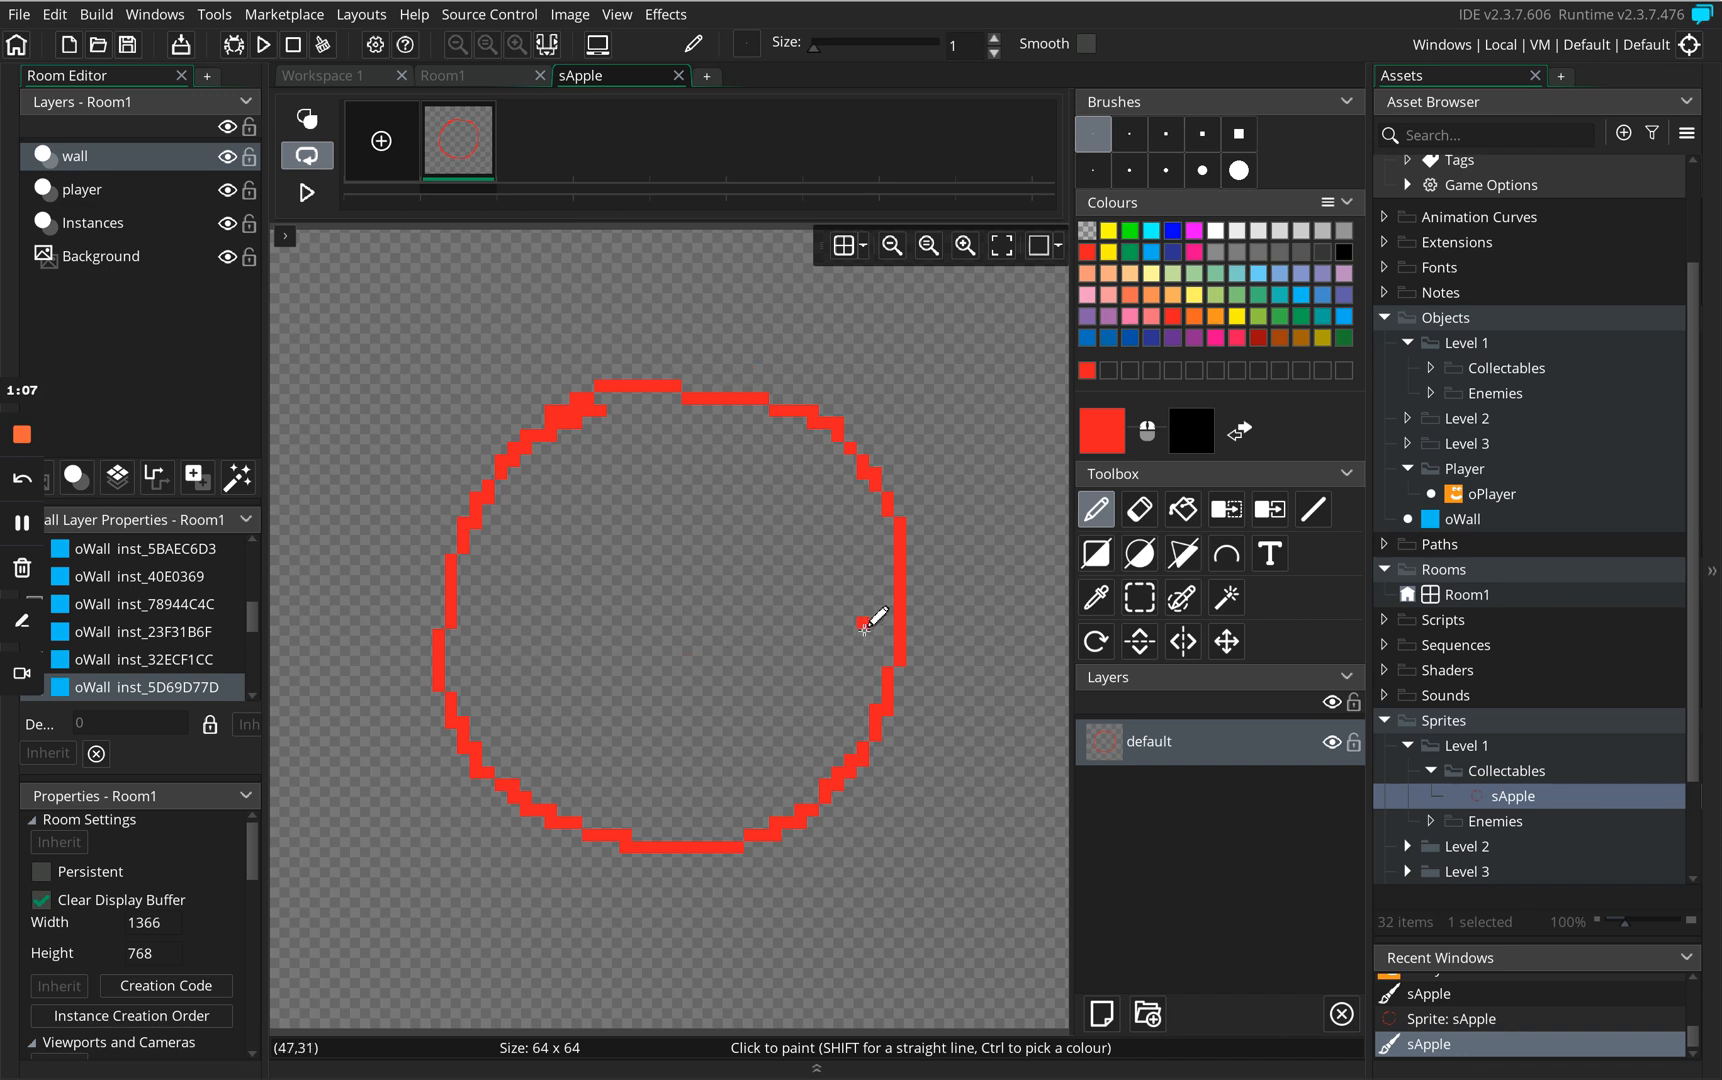
Erase the entire red circle outline using the size 5 square brush.
left_click(1141, 511)
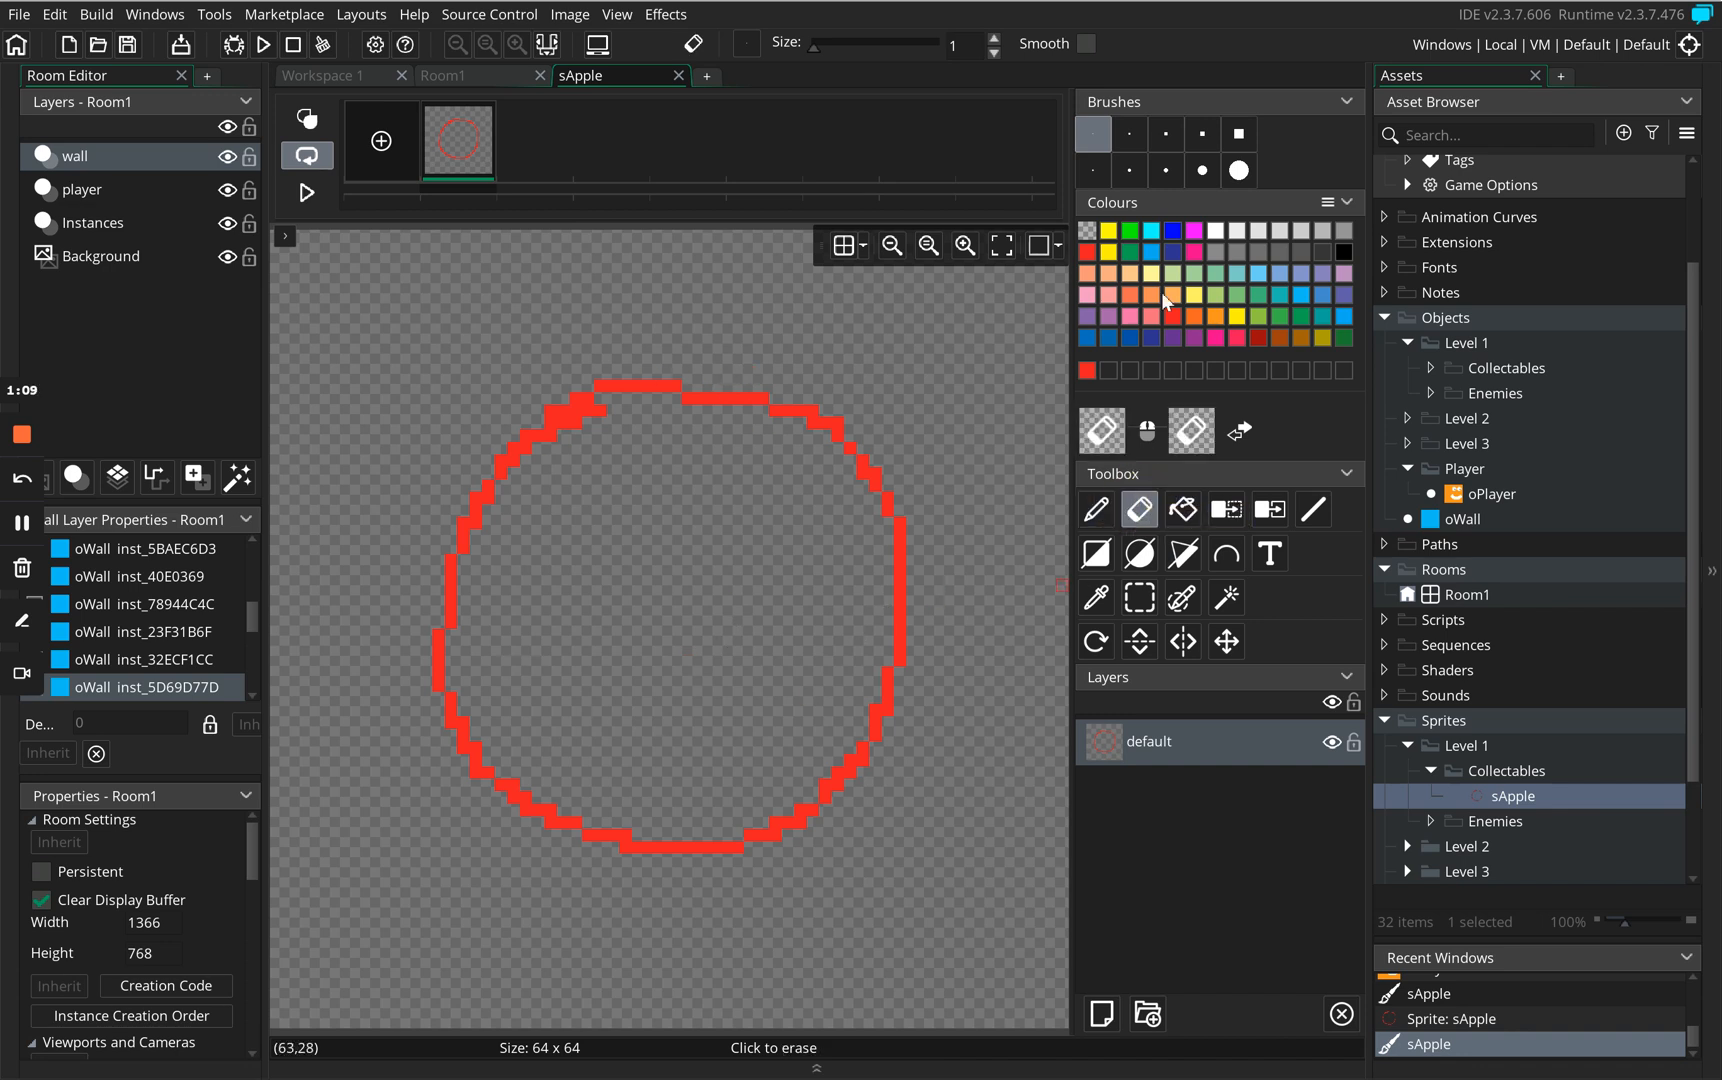
left_click(1166, 133)
mouse_move(778, 367)
left_mouse_down()
mouse_move(598, 418)
mouse_move(452, 566)
mouse_move(441, 789)
mouse_move(700, 872)
mouse_move(900, 778)
mouse_move(925, 490)
mouse_move(753, 392)
mouse_move(896, 567)
mouse_move(884, 750)
mouse_move(736, 829)
mouse_move(451, 748)
left_mouse_up()
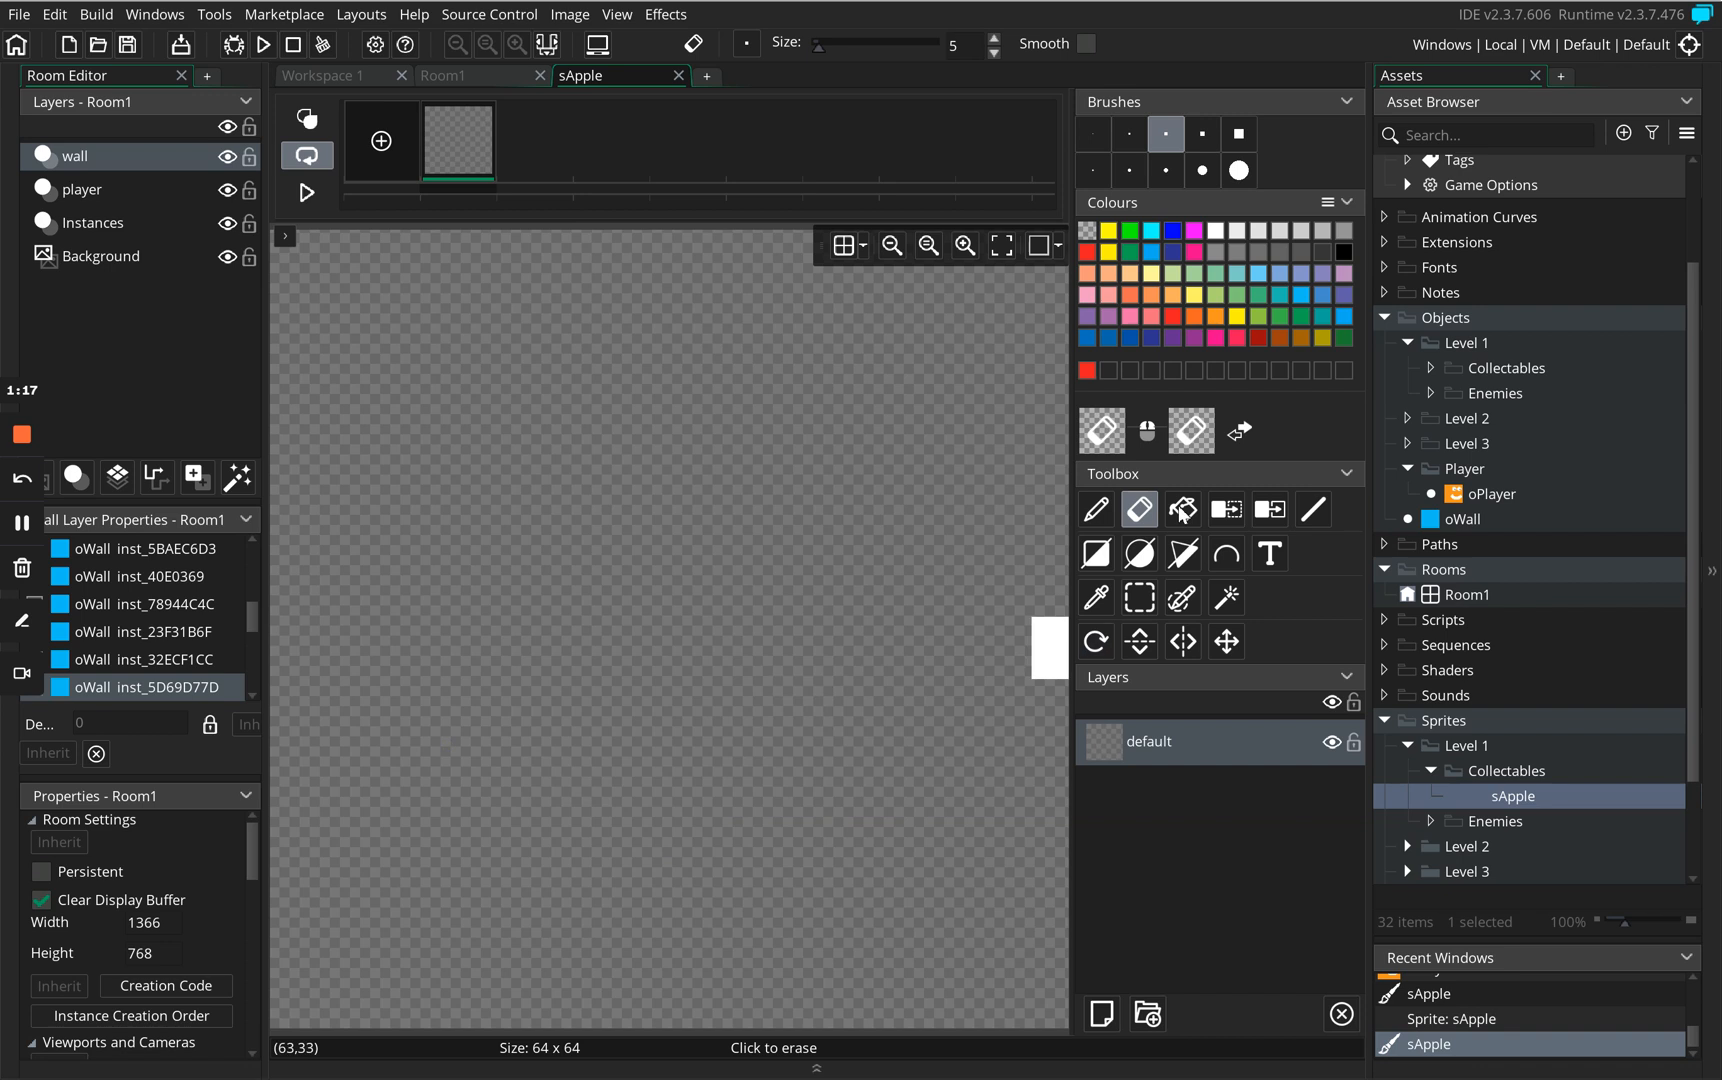
Stamp a solid red circle near the canvas centre with the round Paintbrush at size 37.
left_click(1095, 510)
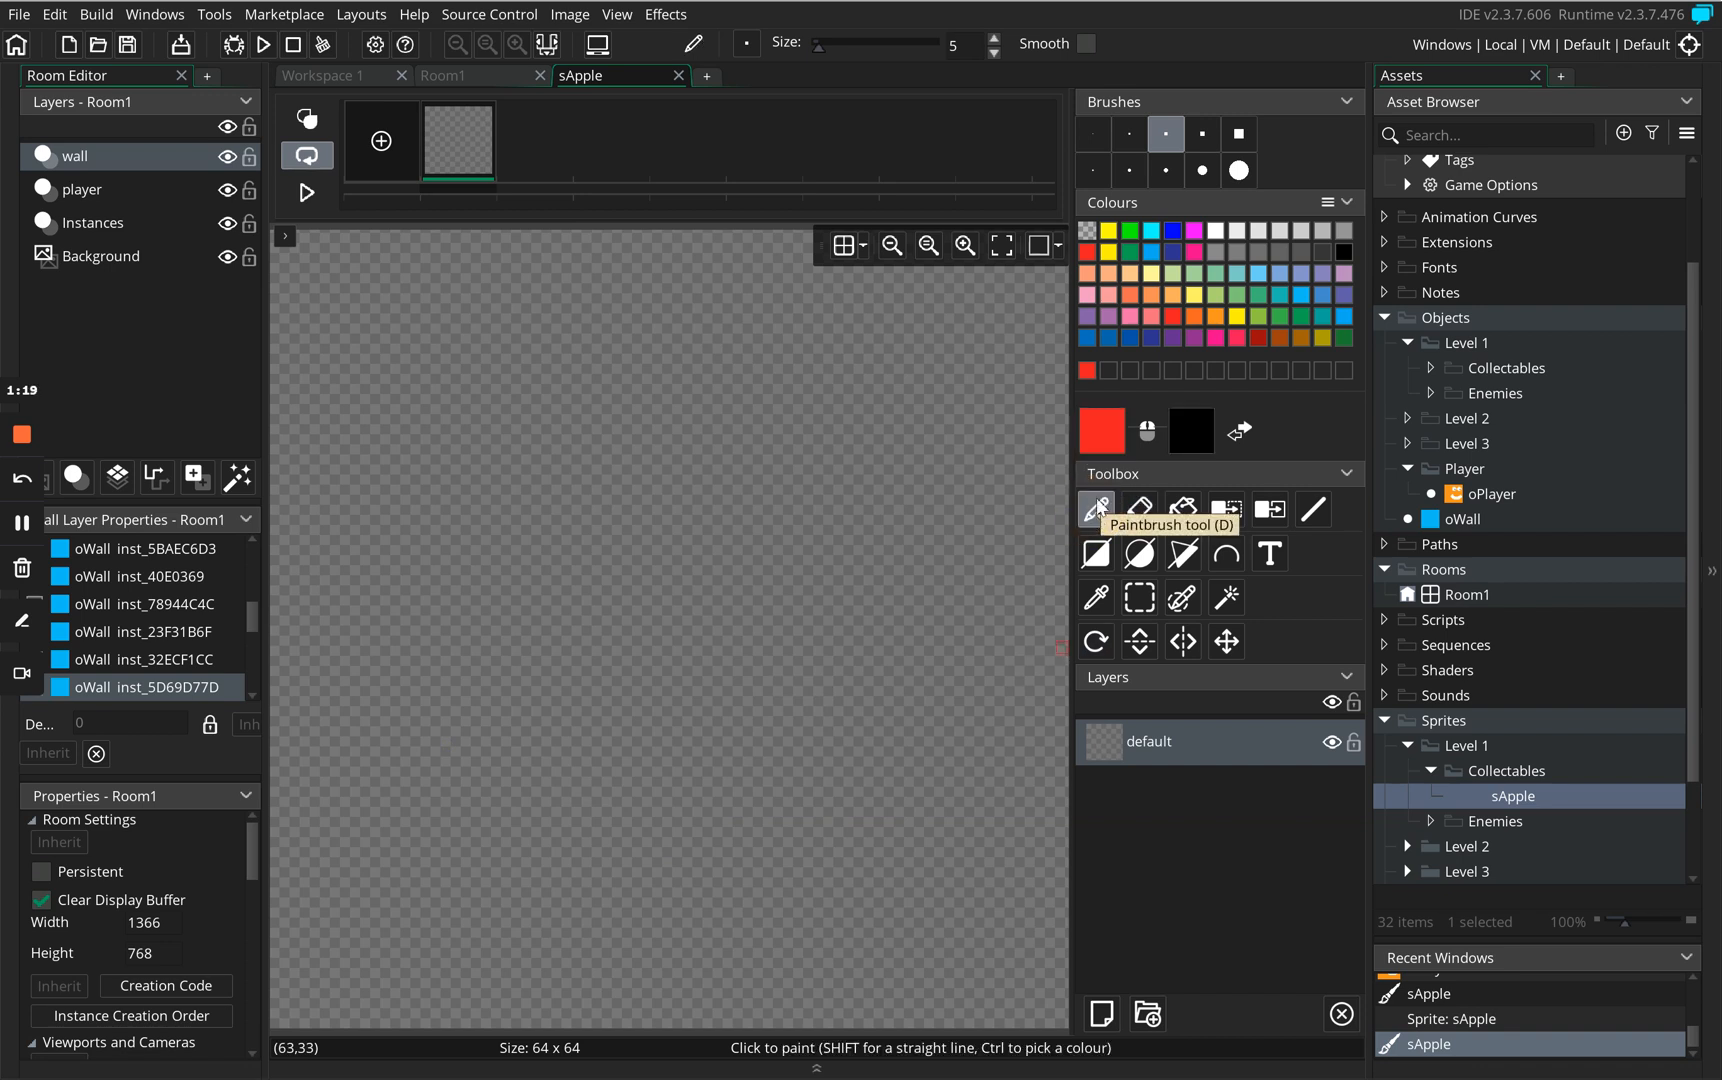
left_click(1237, 174)
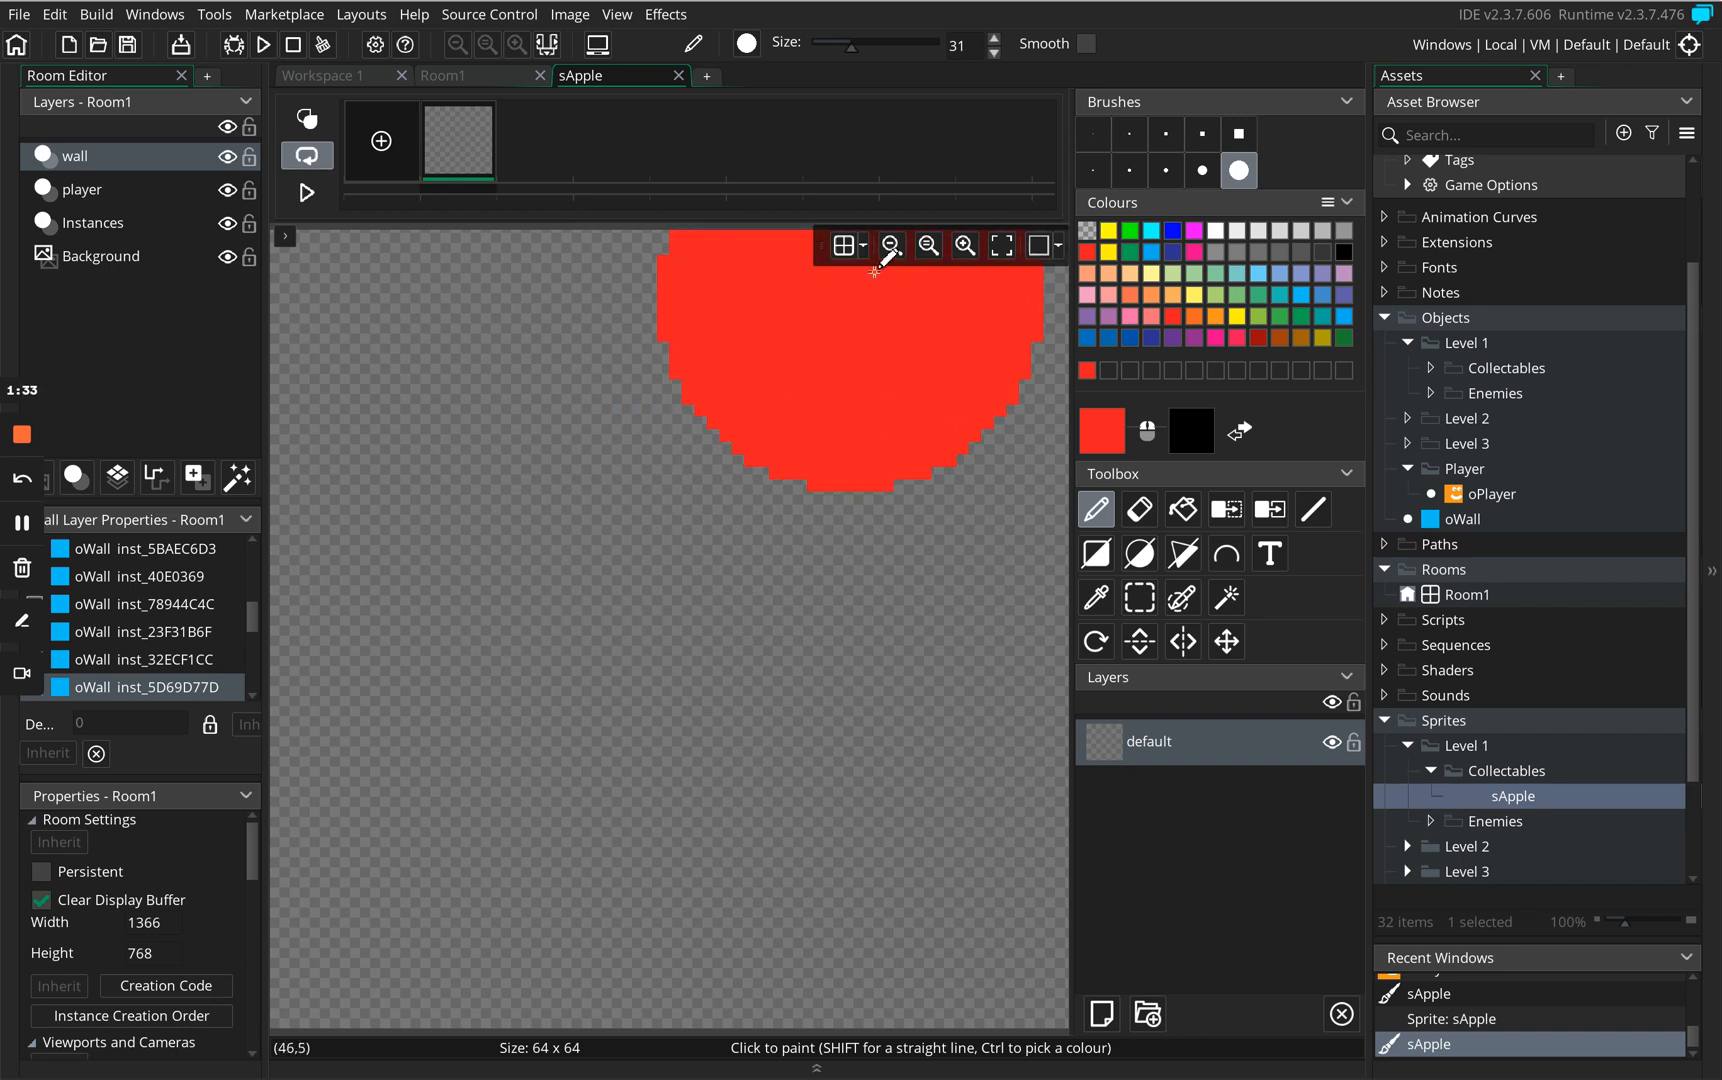
left_click(995, 42)
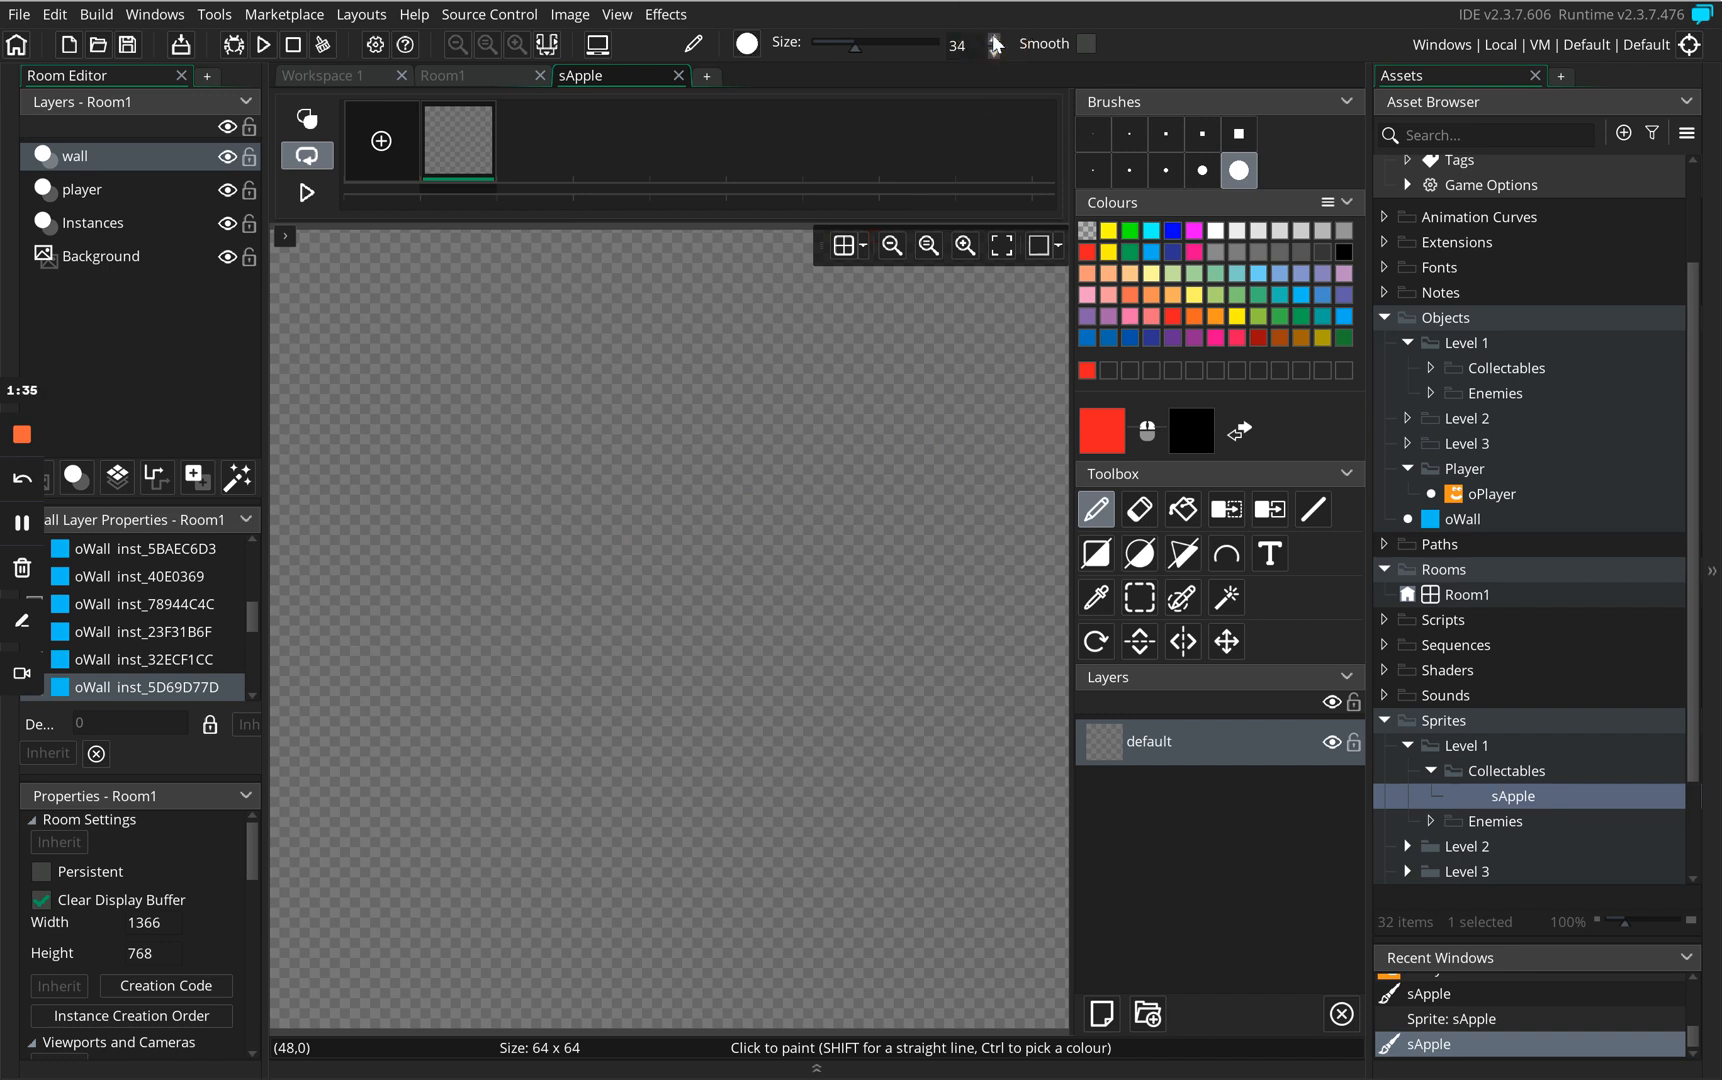
left_click(995, 42)
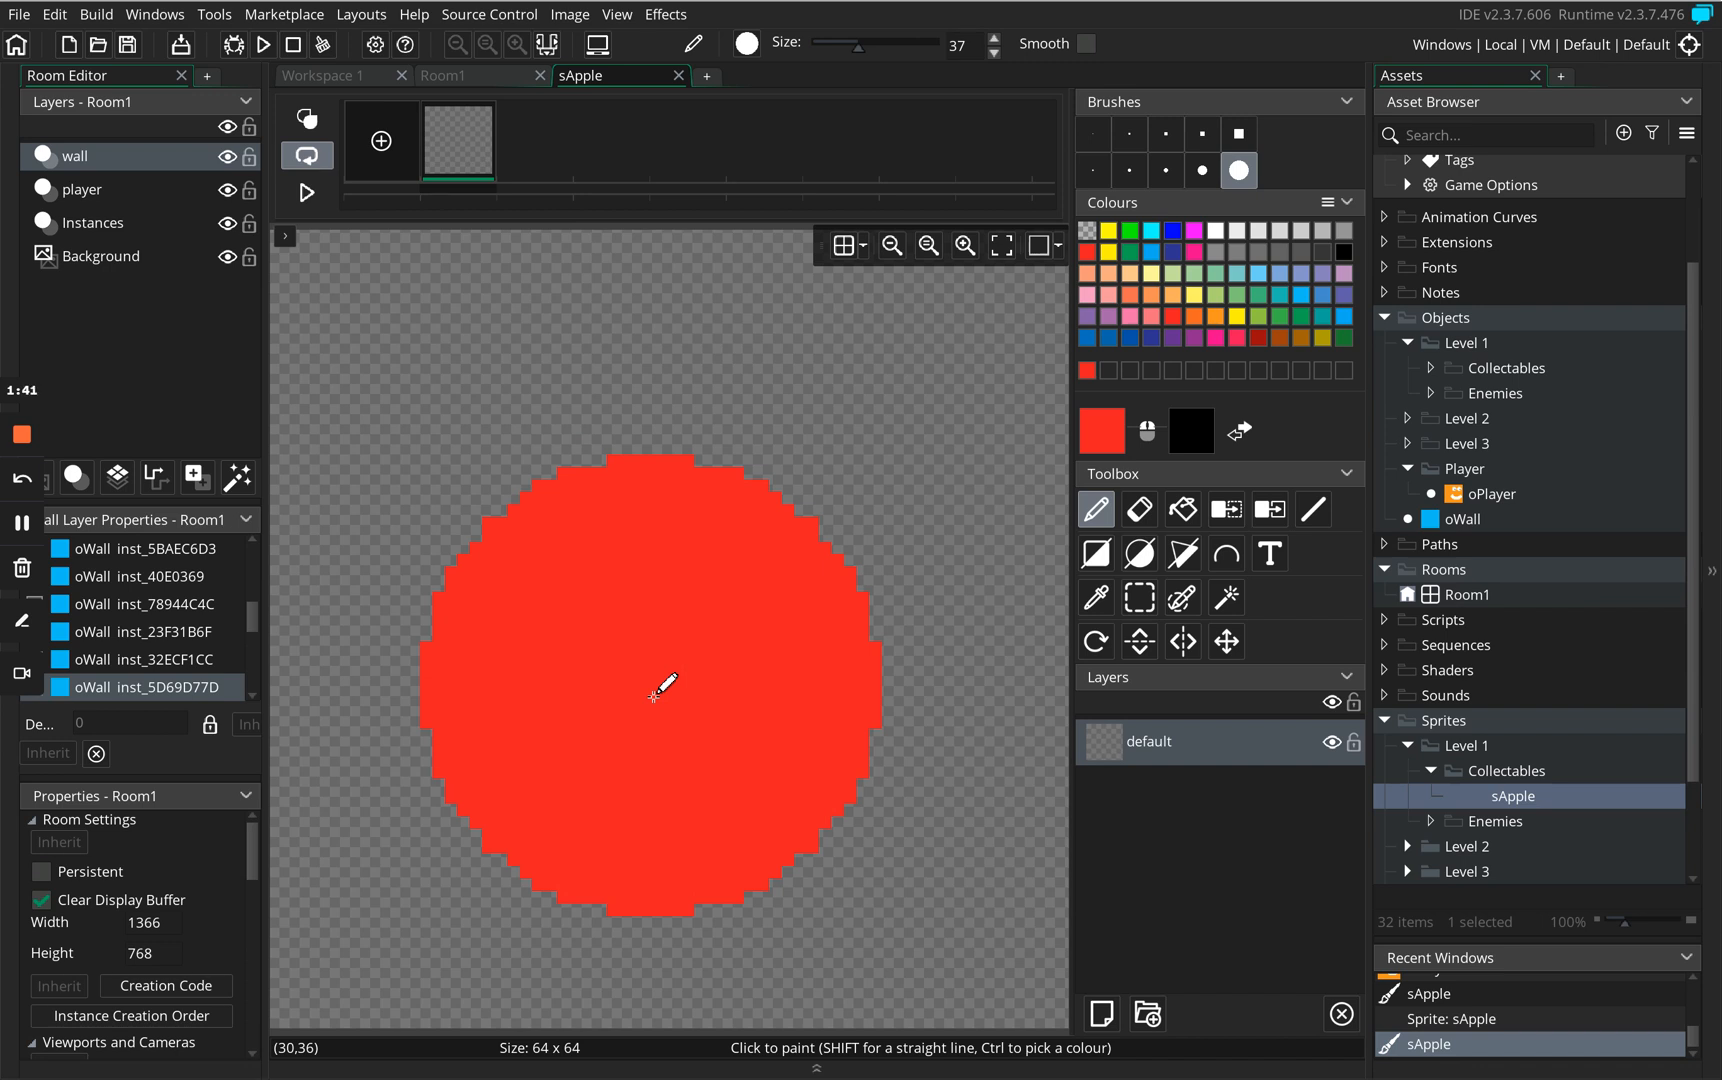
left_click(654, 694)
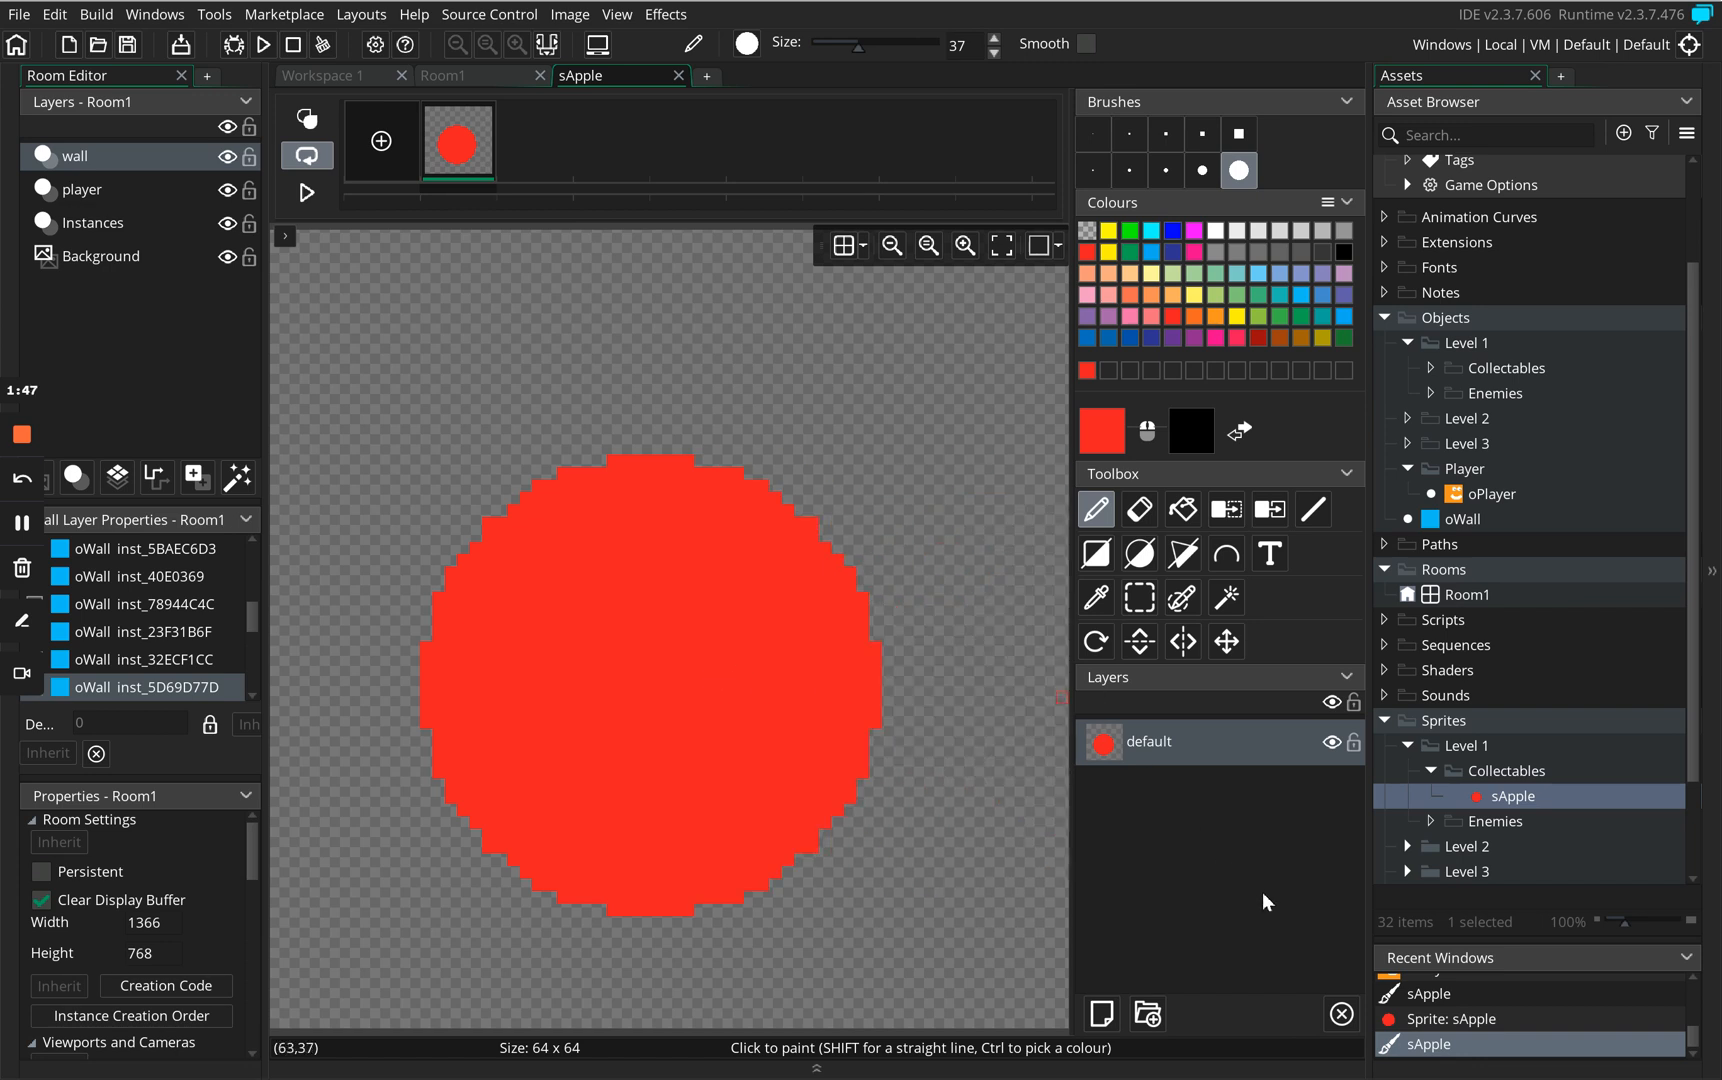
Add a new layer and paint a light green stem and leaf outline above the apple with a size 2 brush.
left_click(1100, 1016)
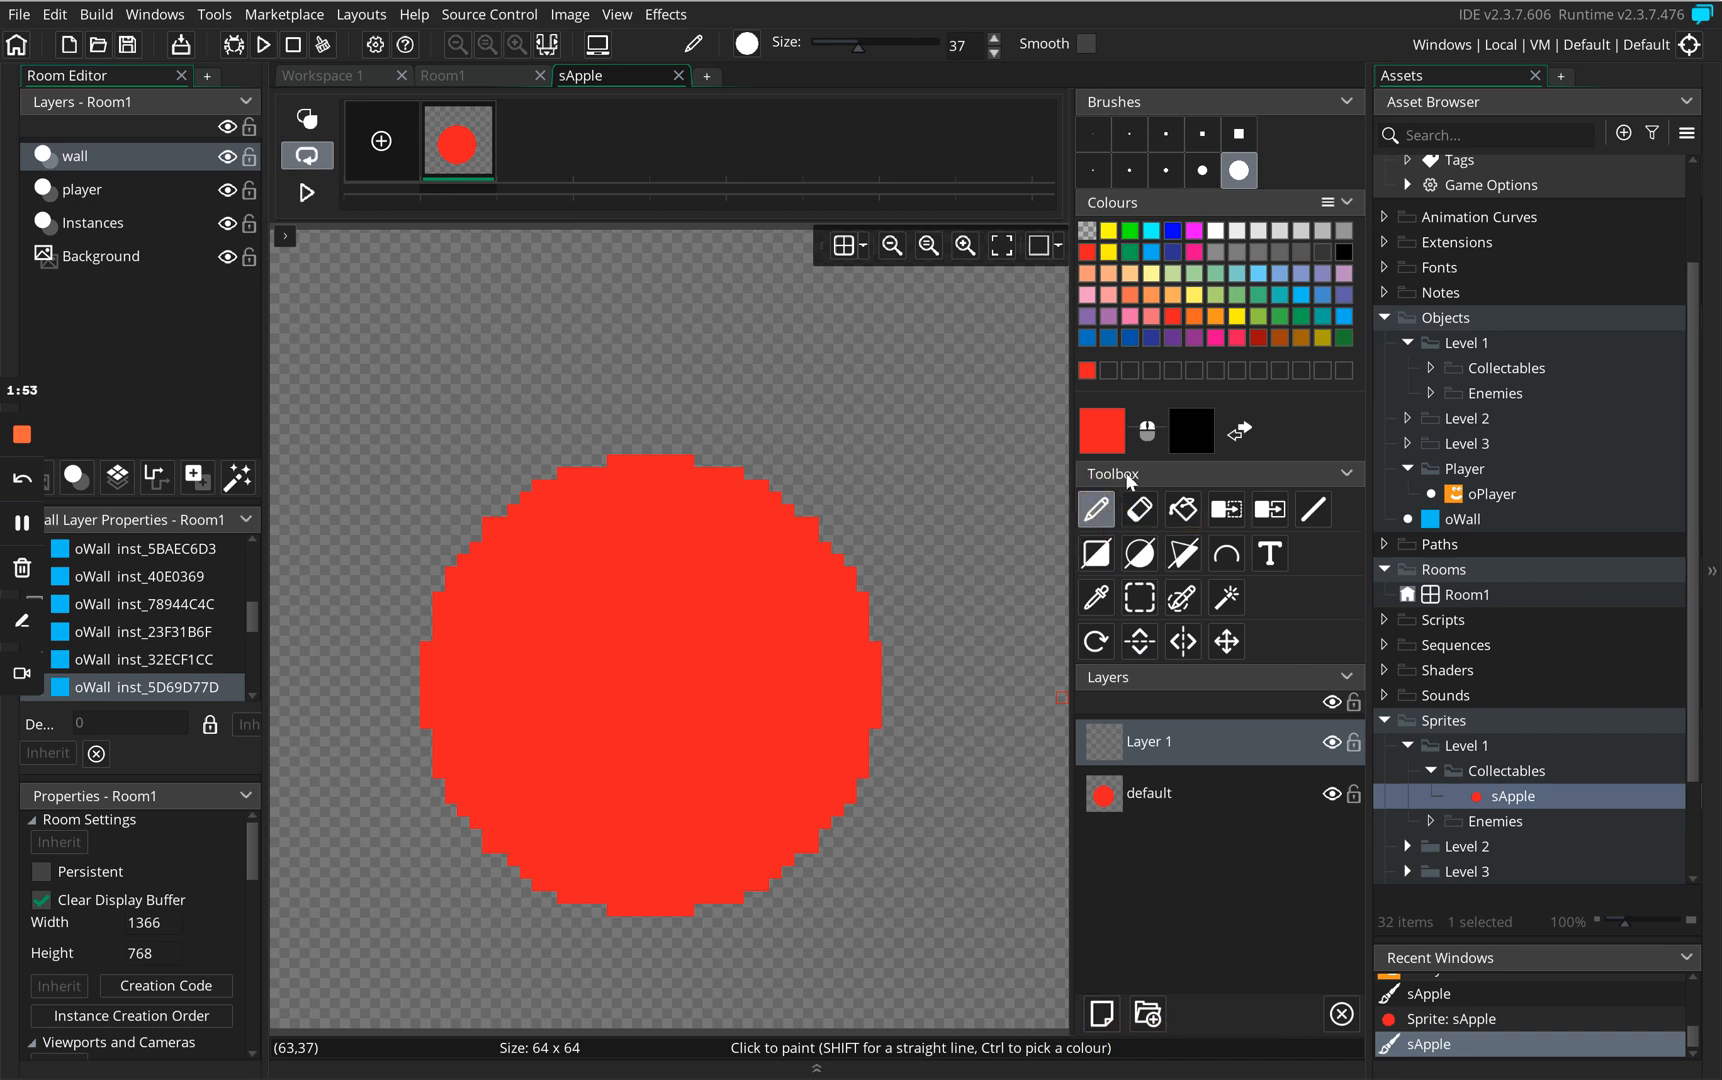
left_click(1129, 134)
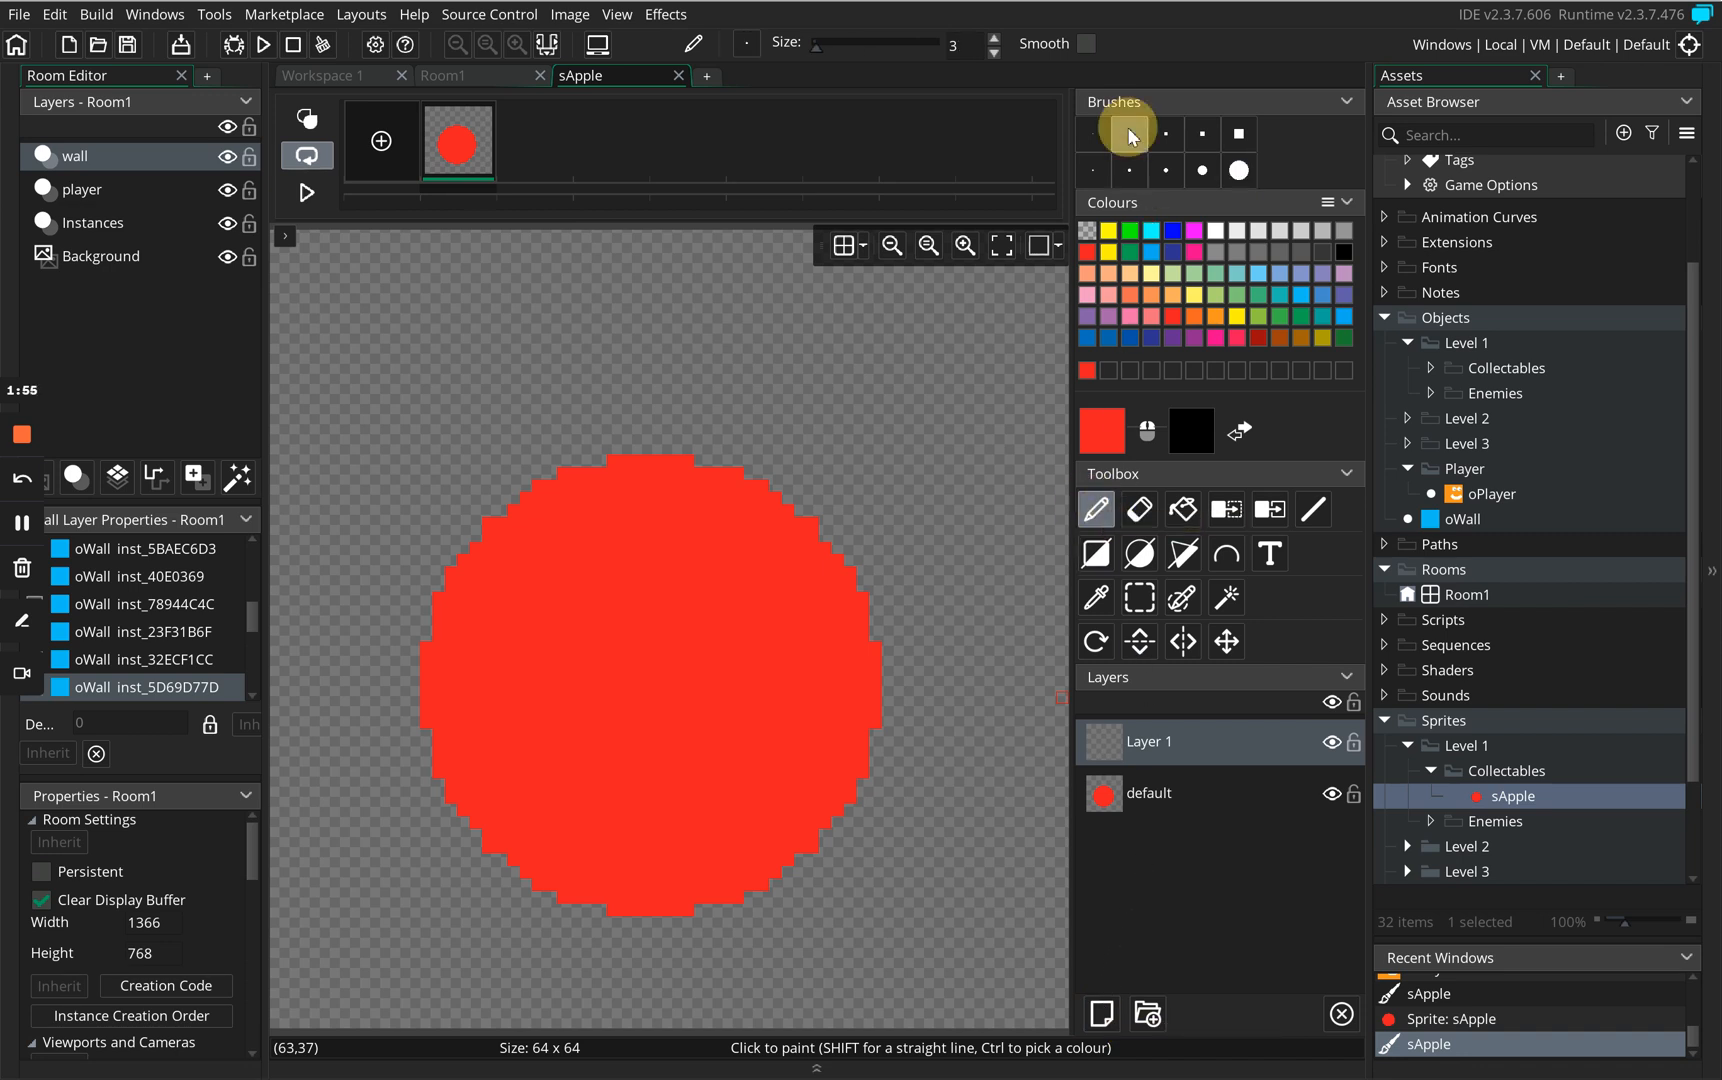
left_click(1259, 316)
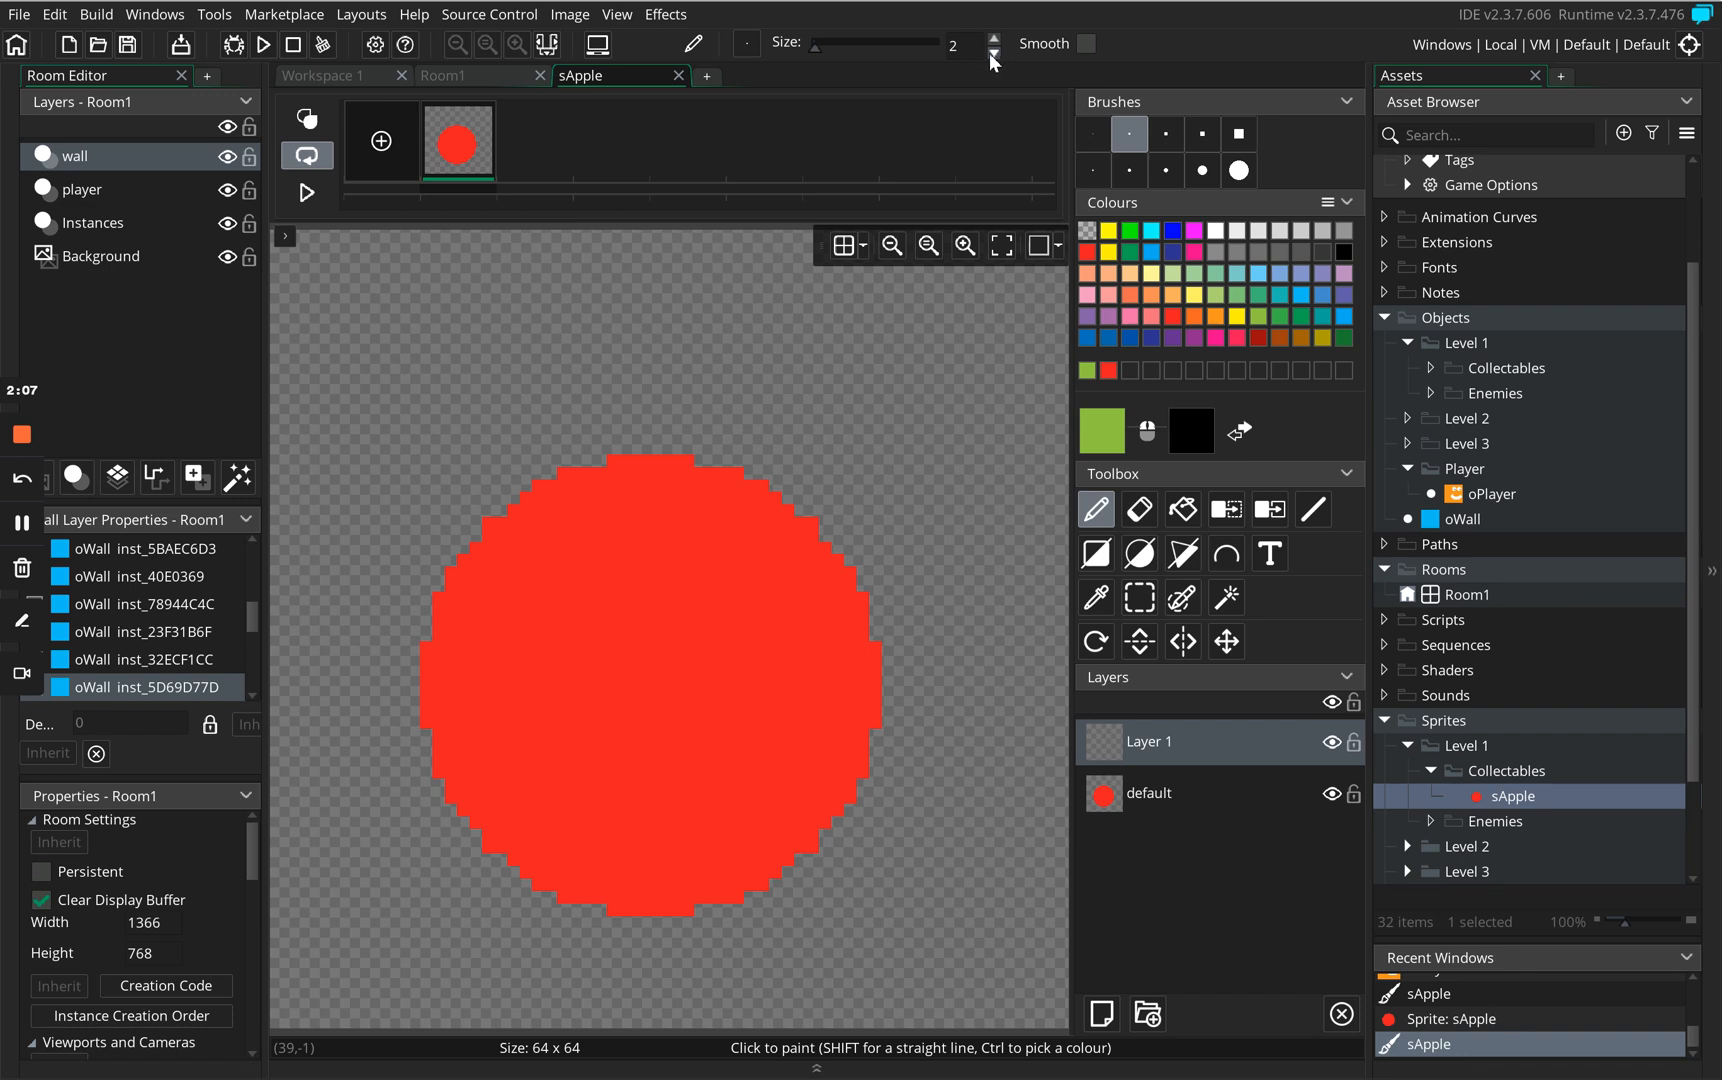
mouse_move(651, 458)
left_mouse_down()
mouse_move(690, 333)
mouse_move(792, 291)
mouse_move(848, 332)
mouse_move(862, 378)
mouse_move(835, 398)
mouse_move(790, 425)
mouse_move(664, 446)
left_mouse_up()
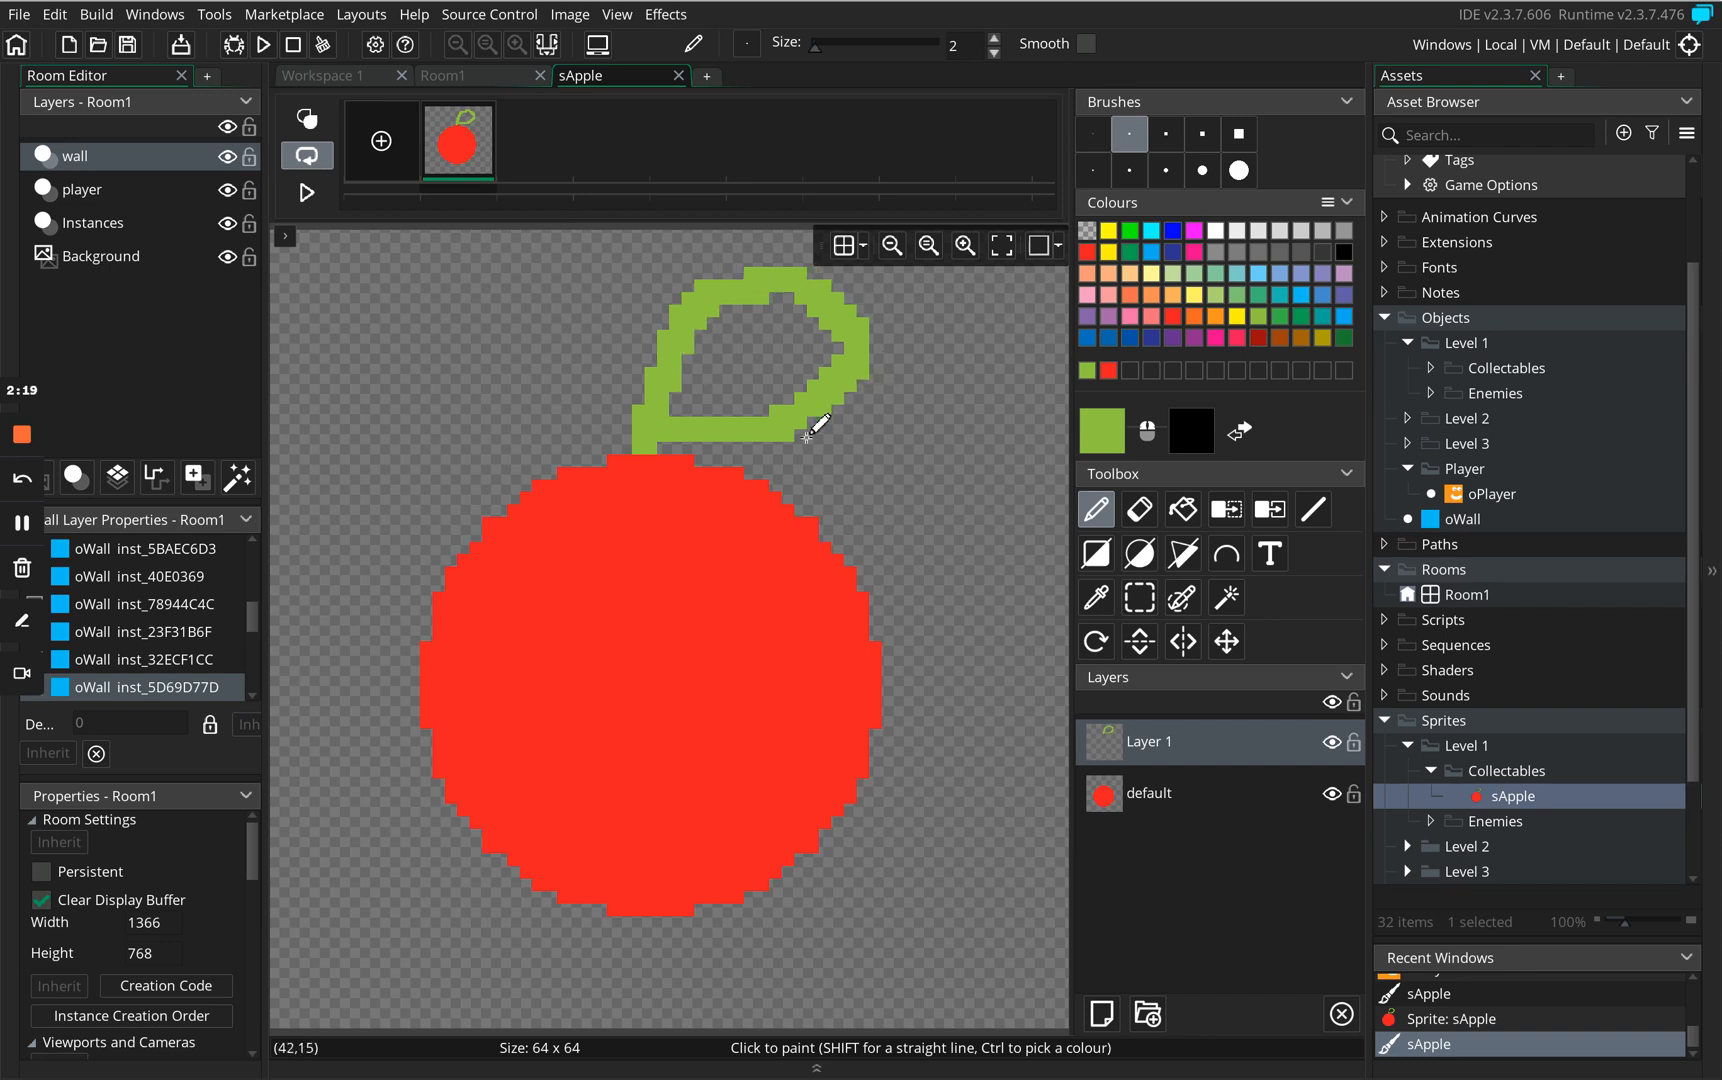
left_click(660, 407)
Fill the inside of the leaf outline with dark green.
left_click(1182, 512)
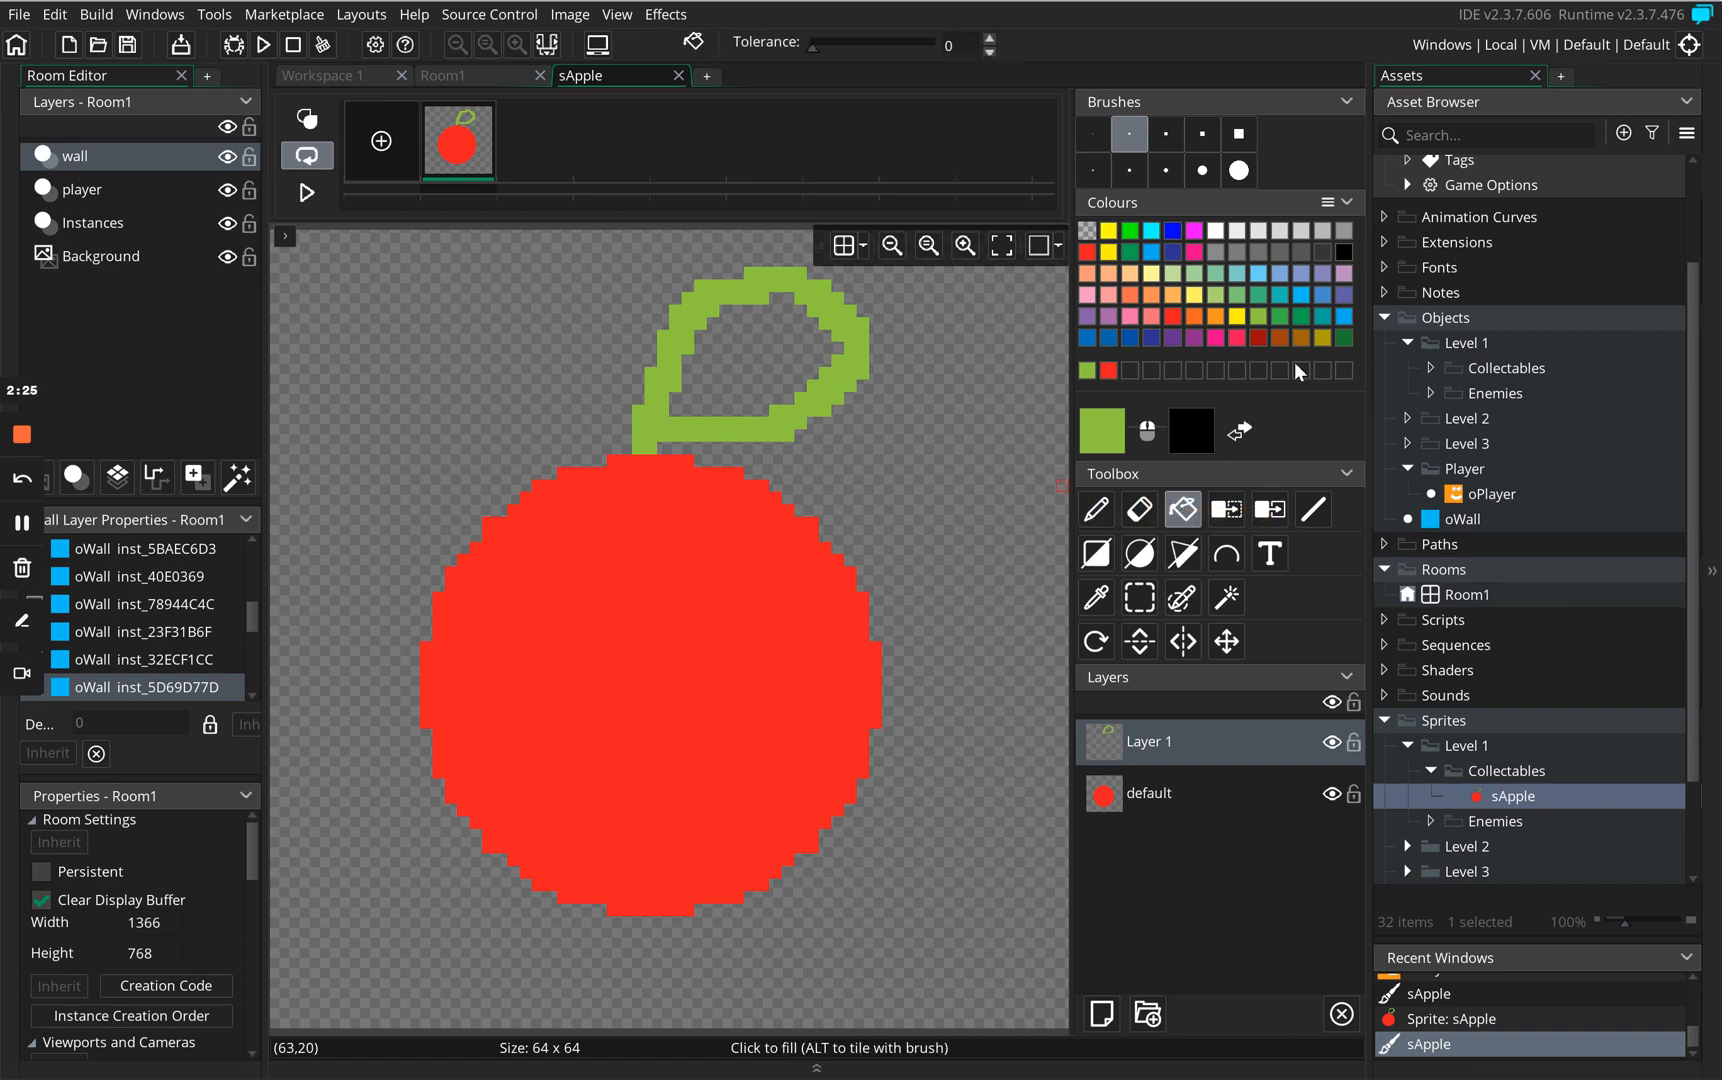
left_click(1346, 337)
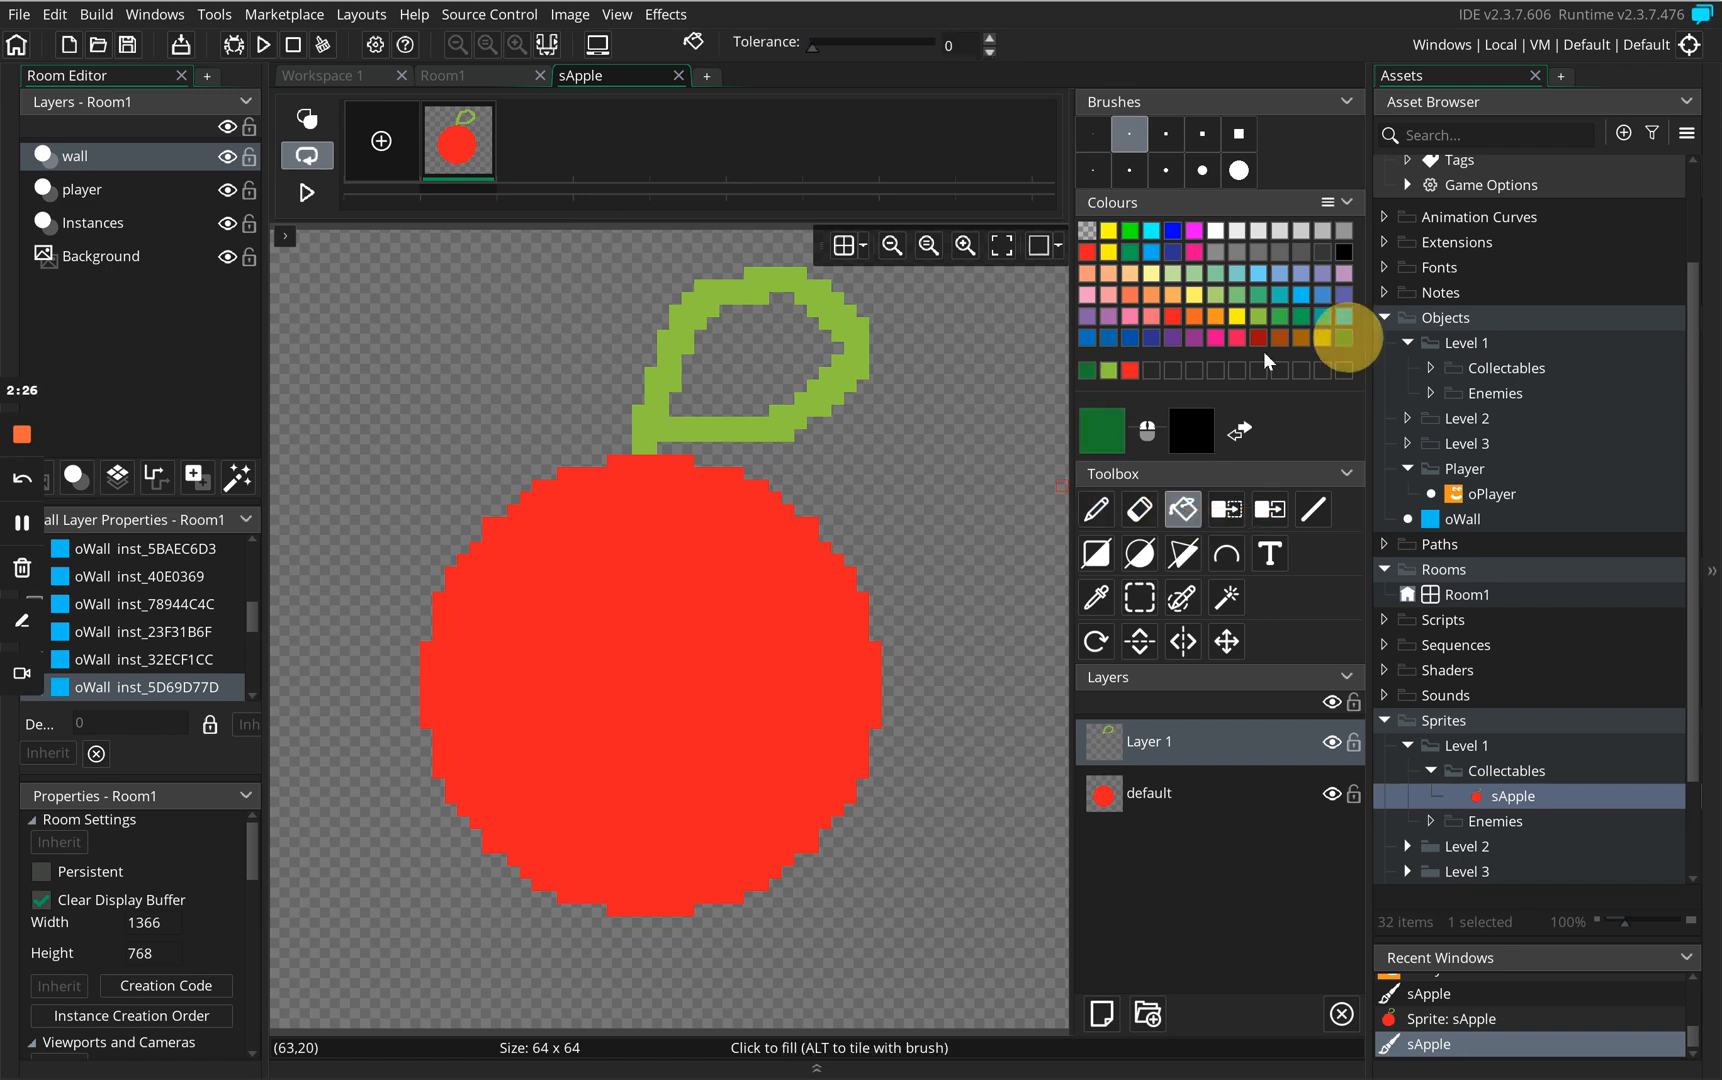
left_click(794, 358)
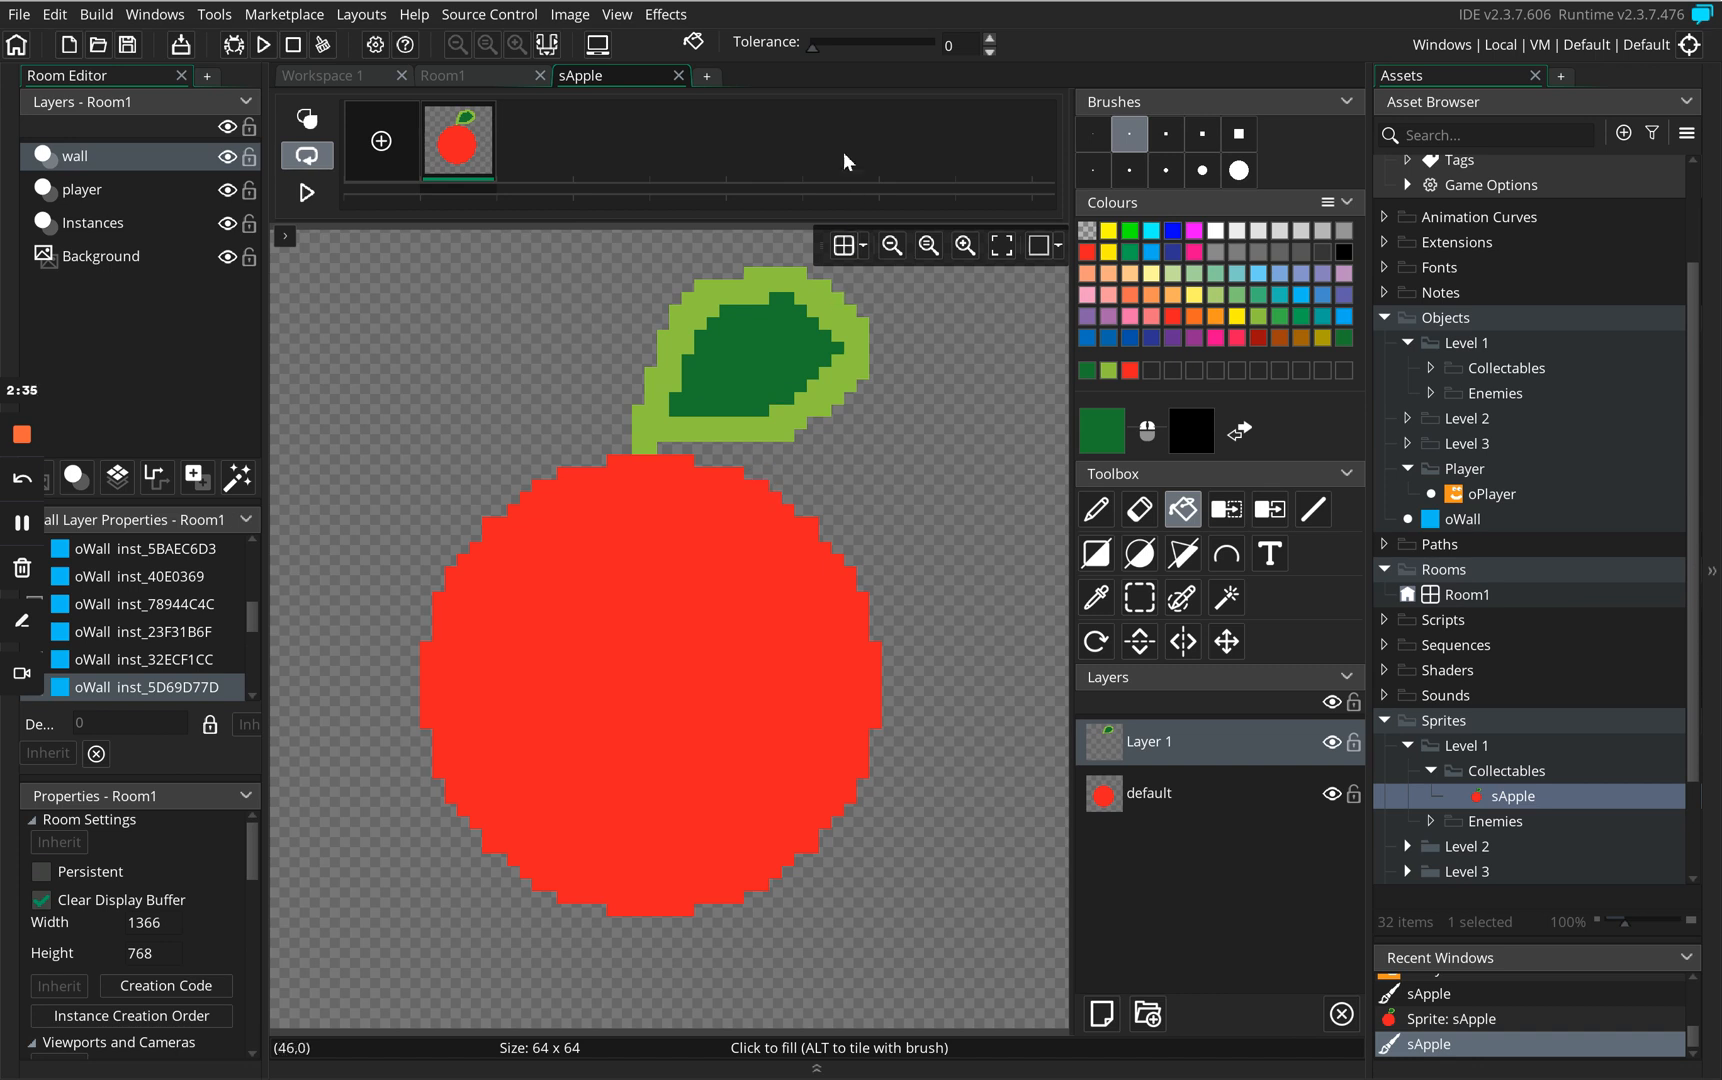
Close the sApple image editor and the sprite's properties window.
left_click(679, 75)
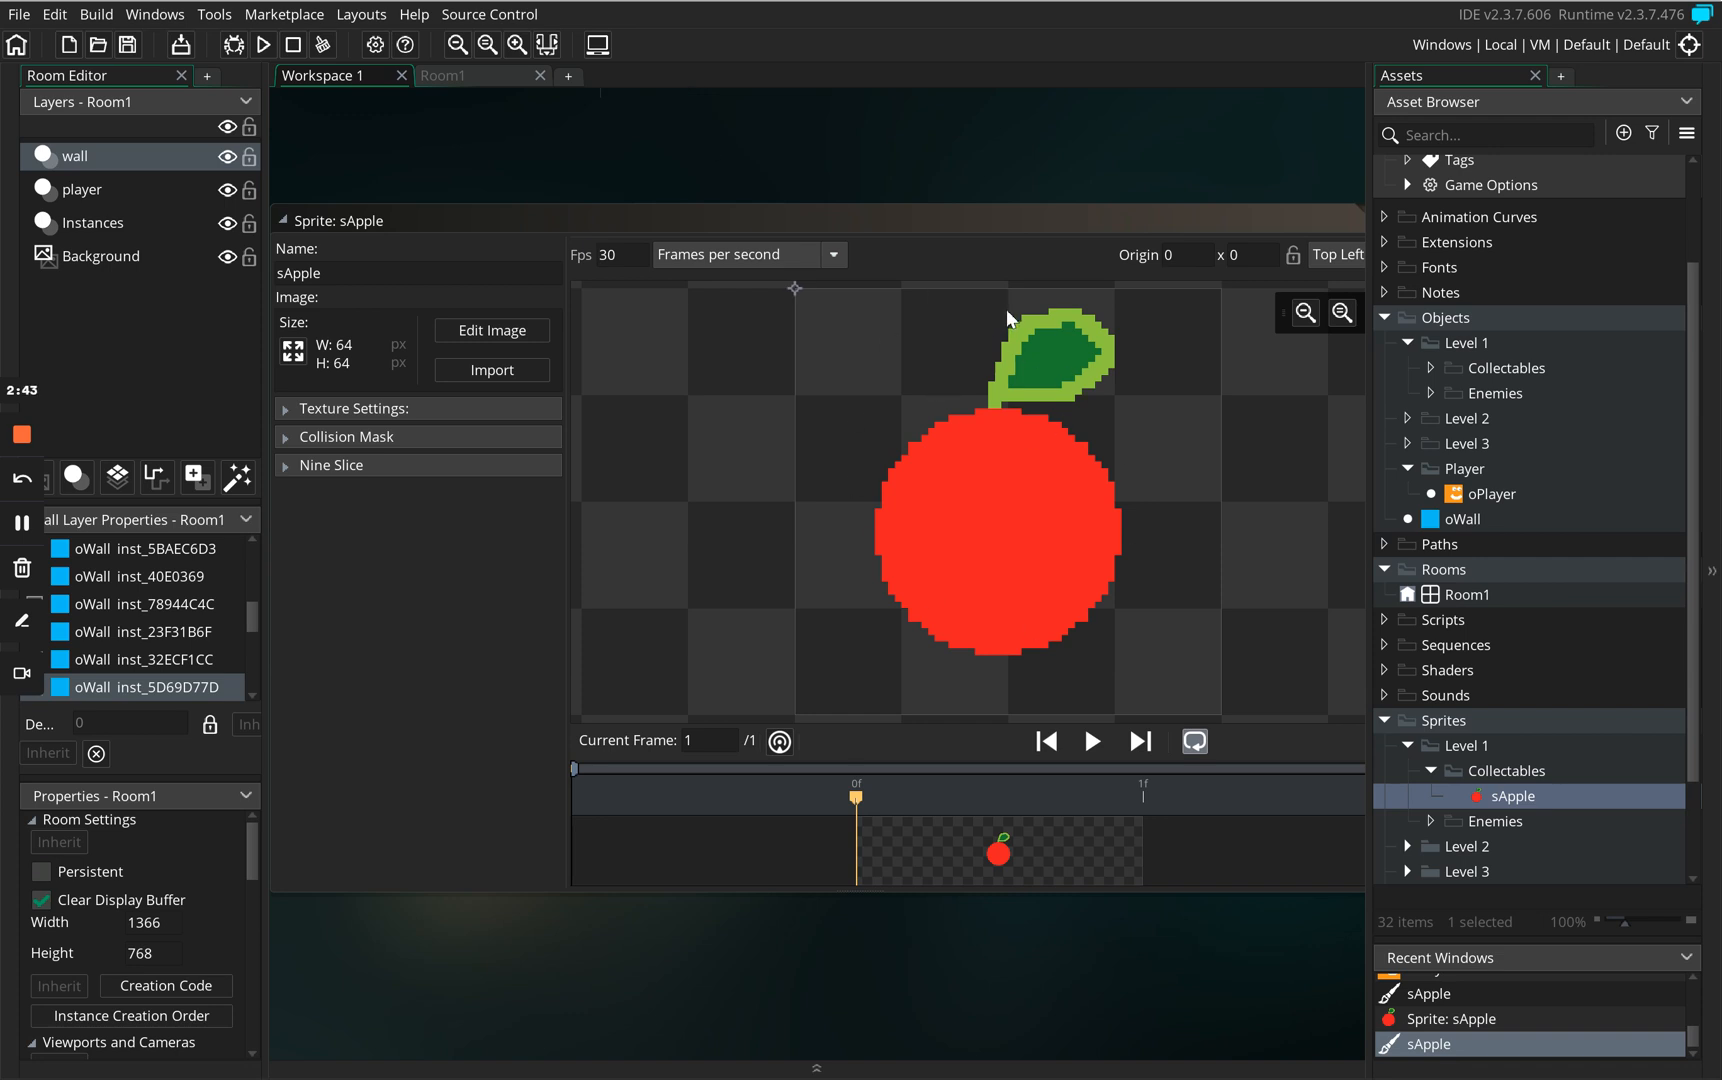
left_click_drag(1157, 225, 1019, 231)
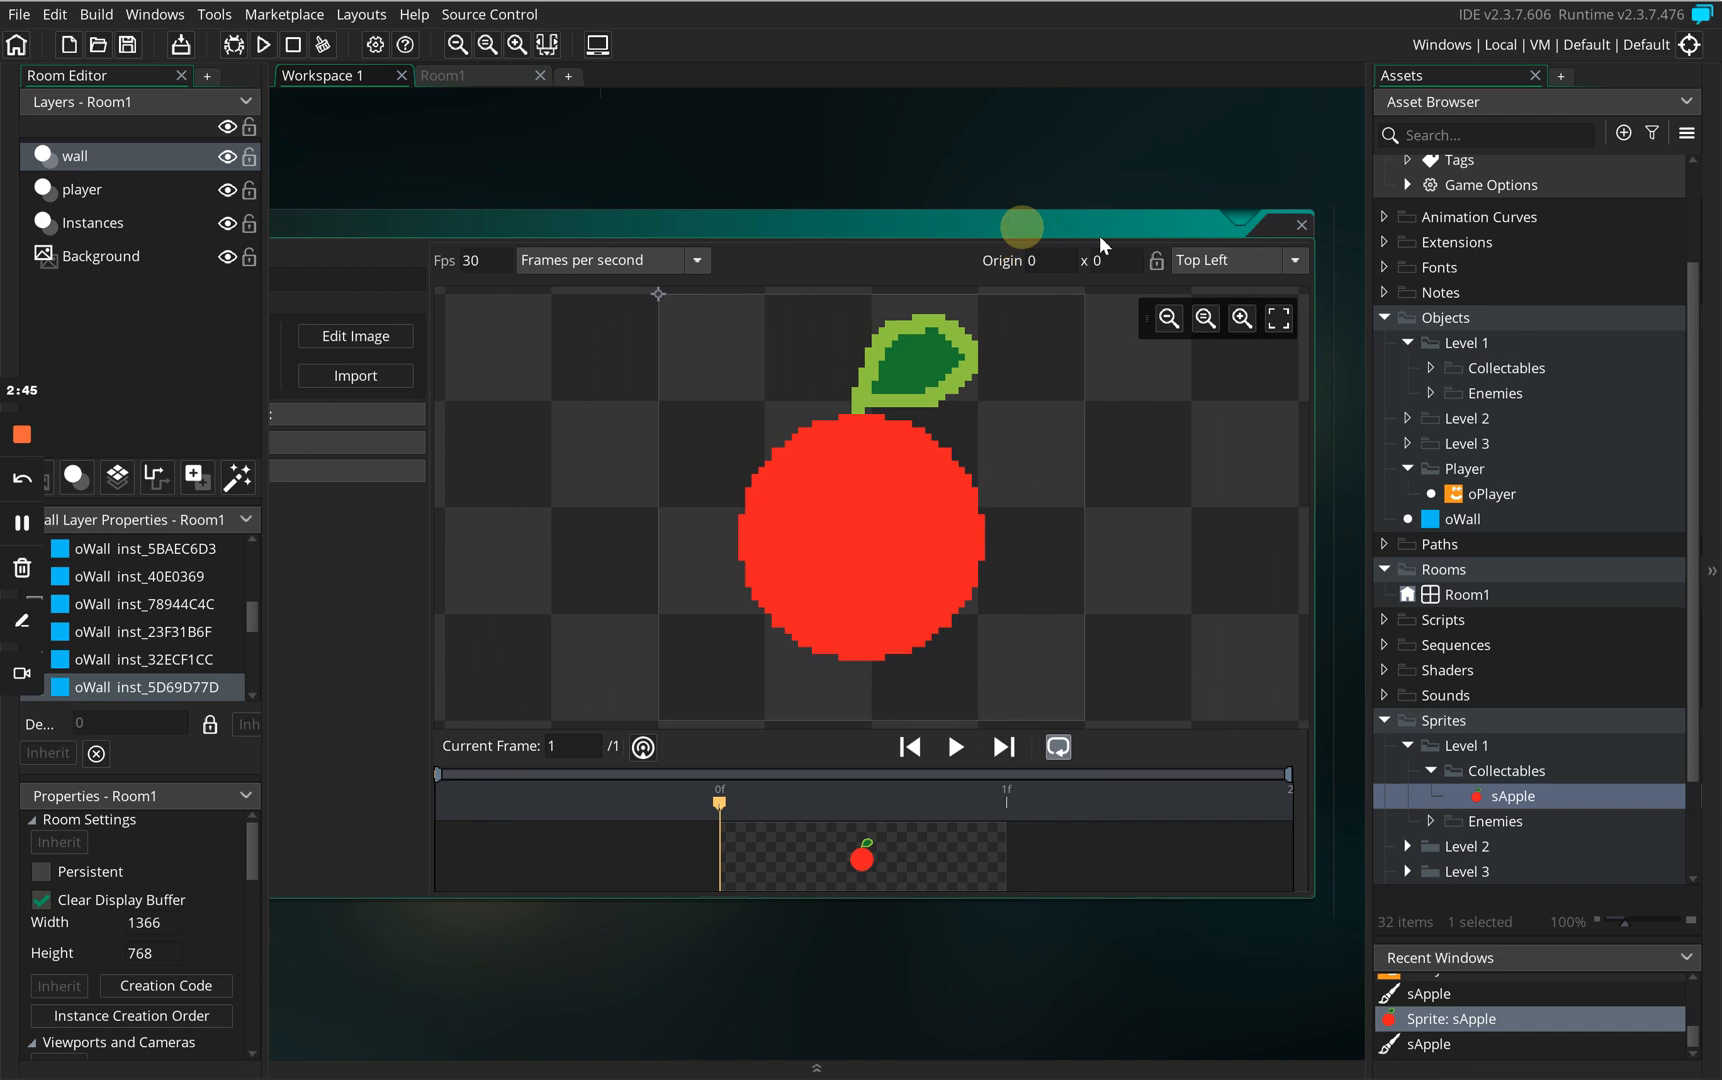
left_click(1302, 226)
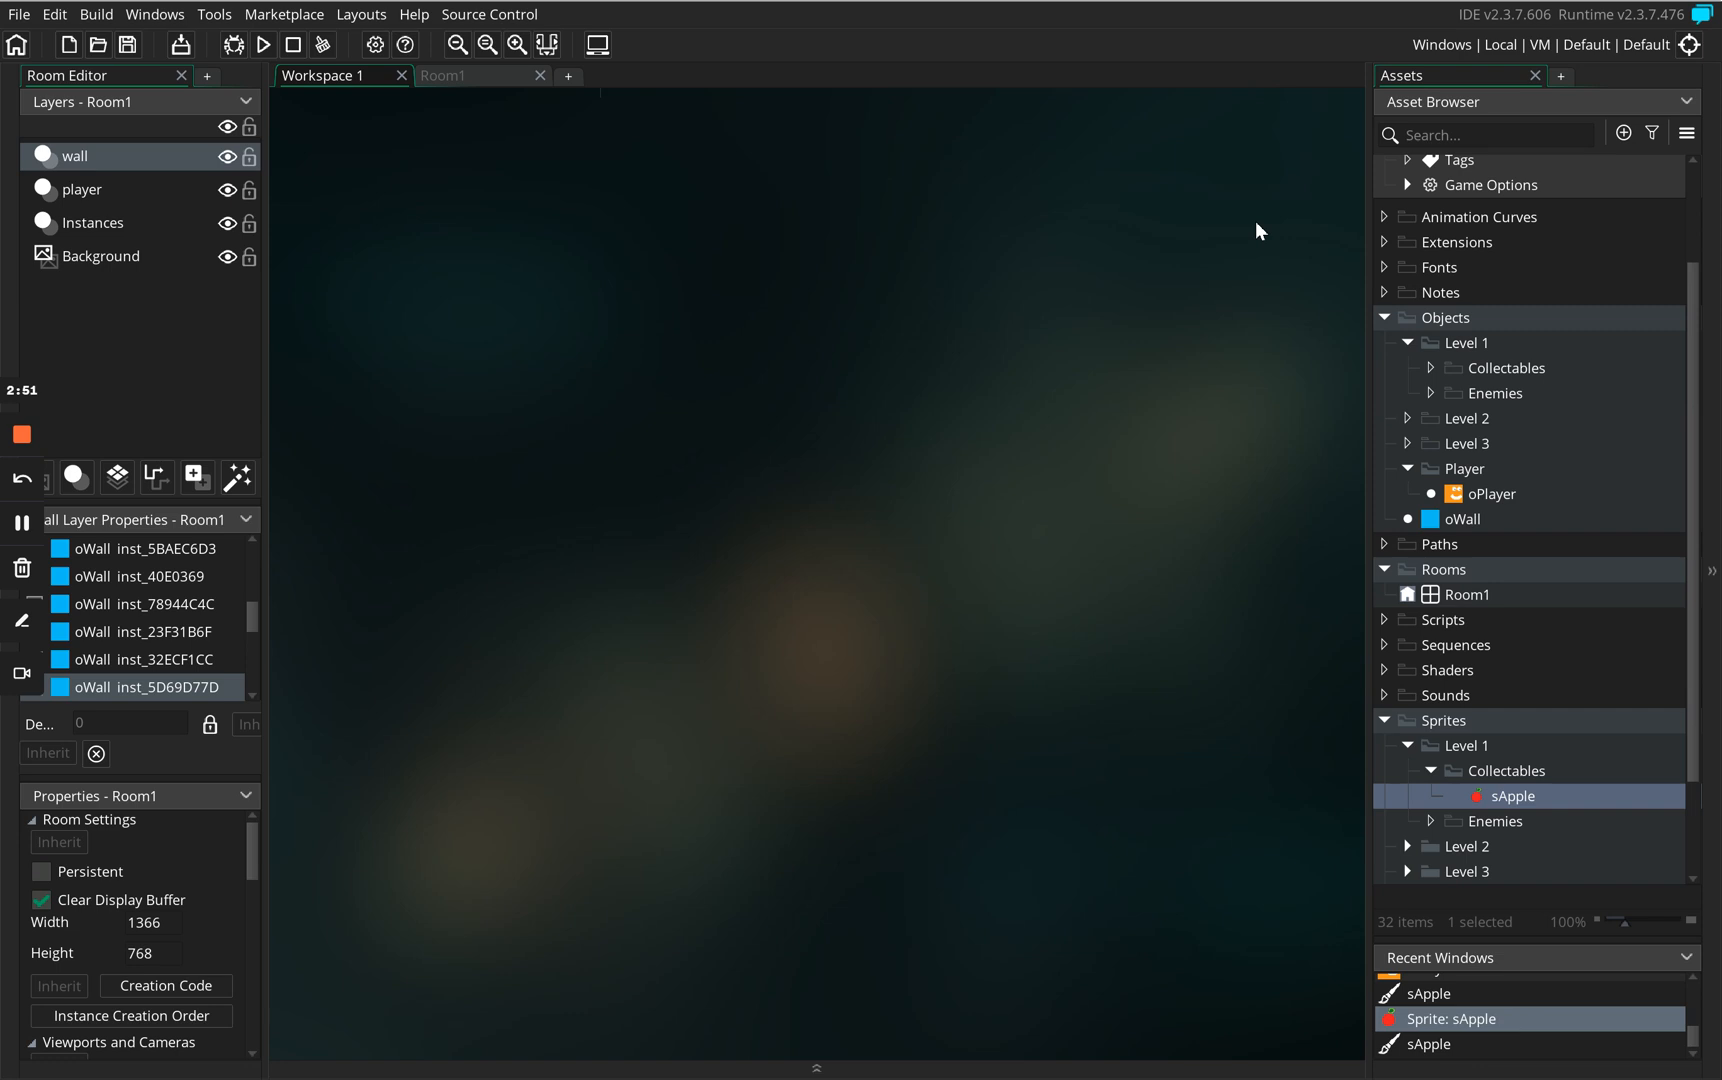
Create an object named oApple in the Collectables group of the Level 1 objects.
left_click(1462, 320)
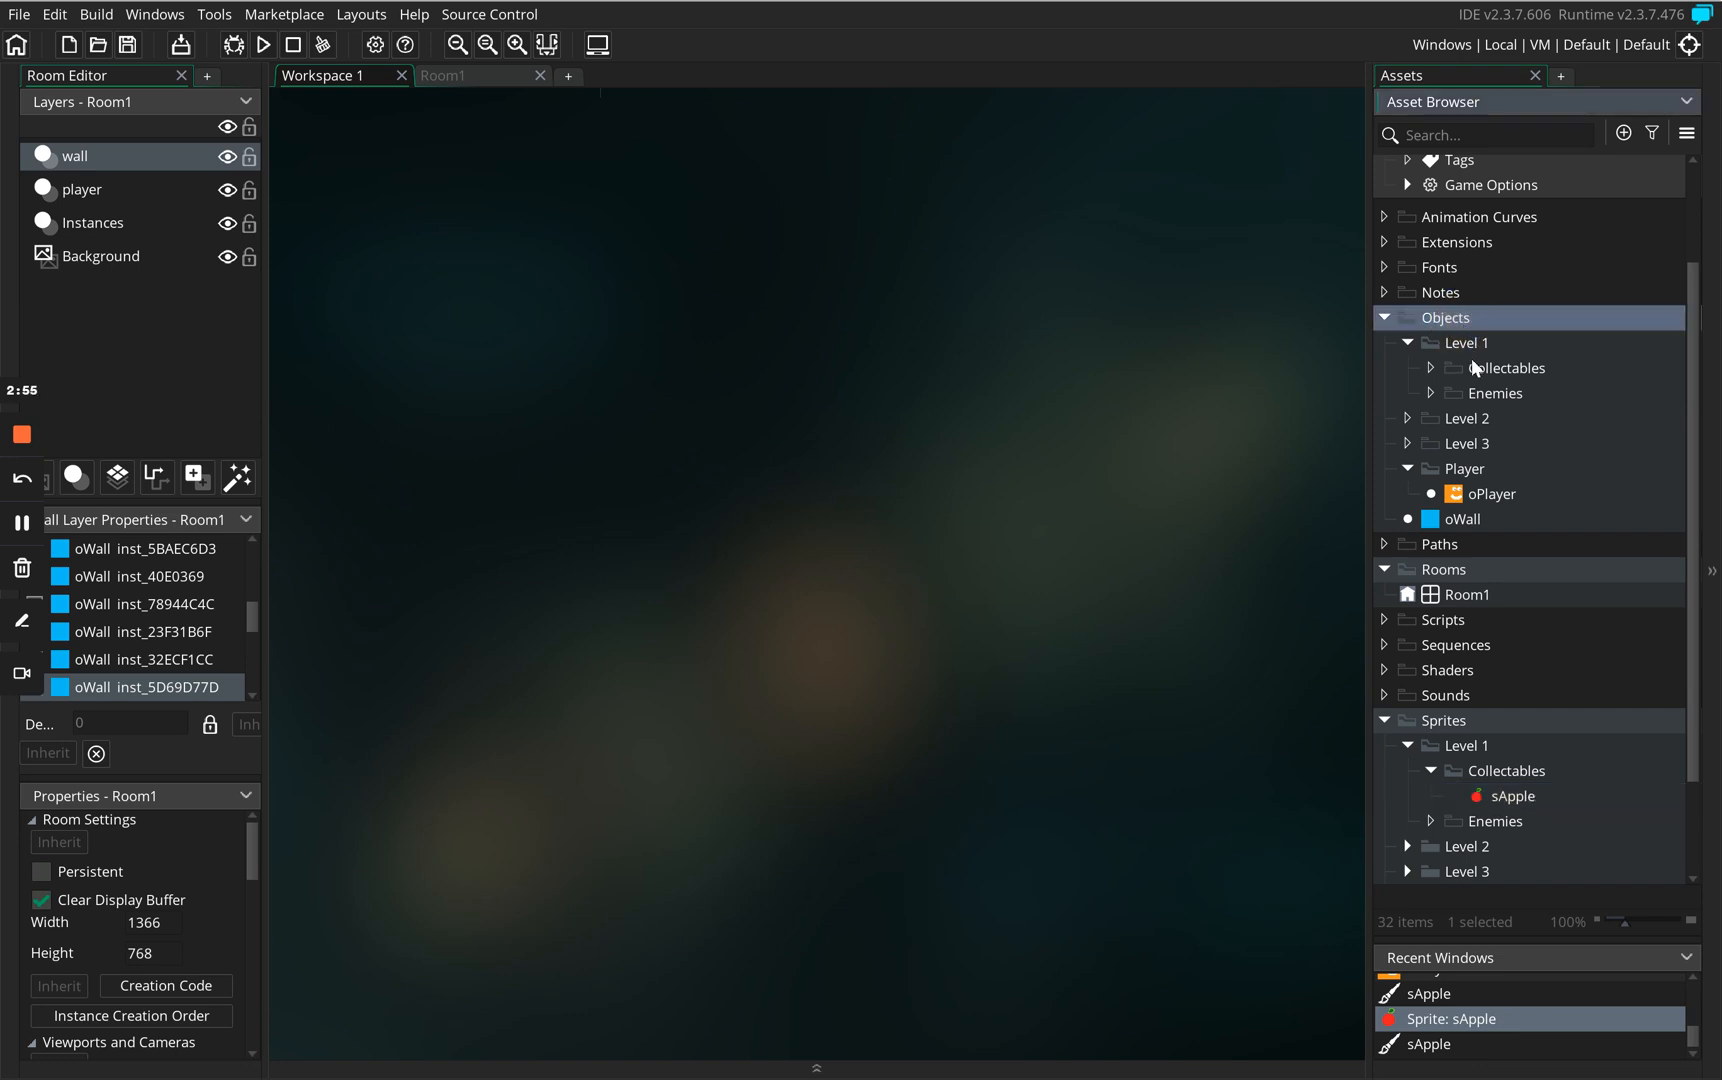
left_click(1475, 348)
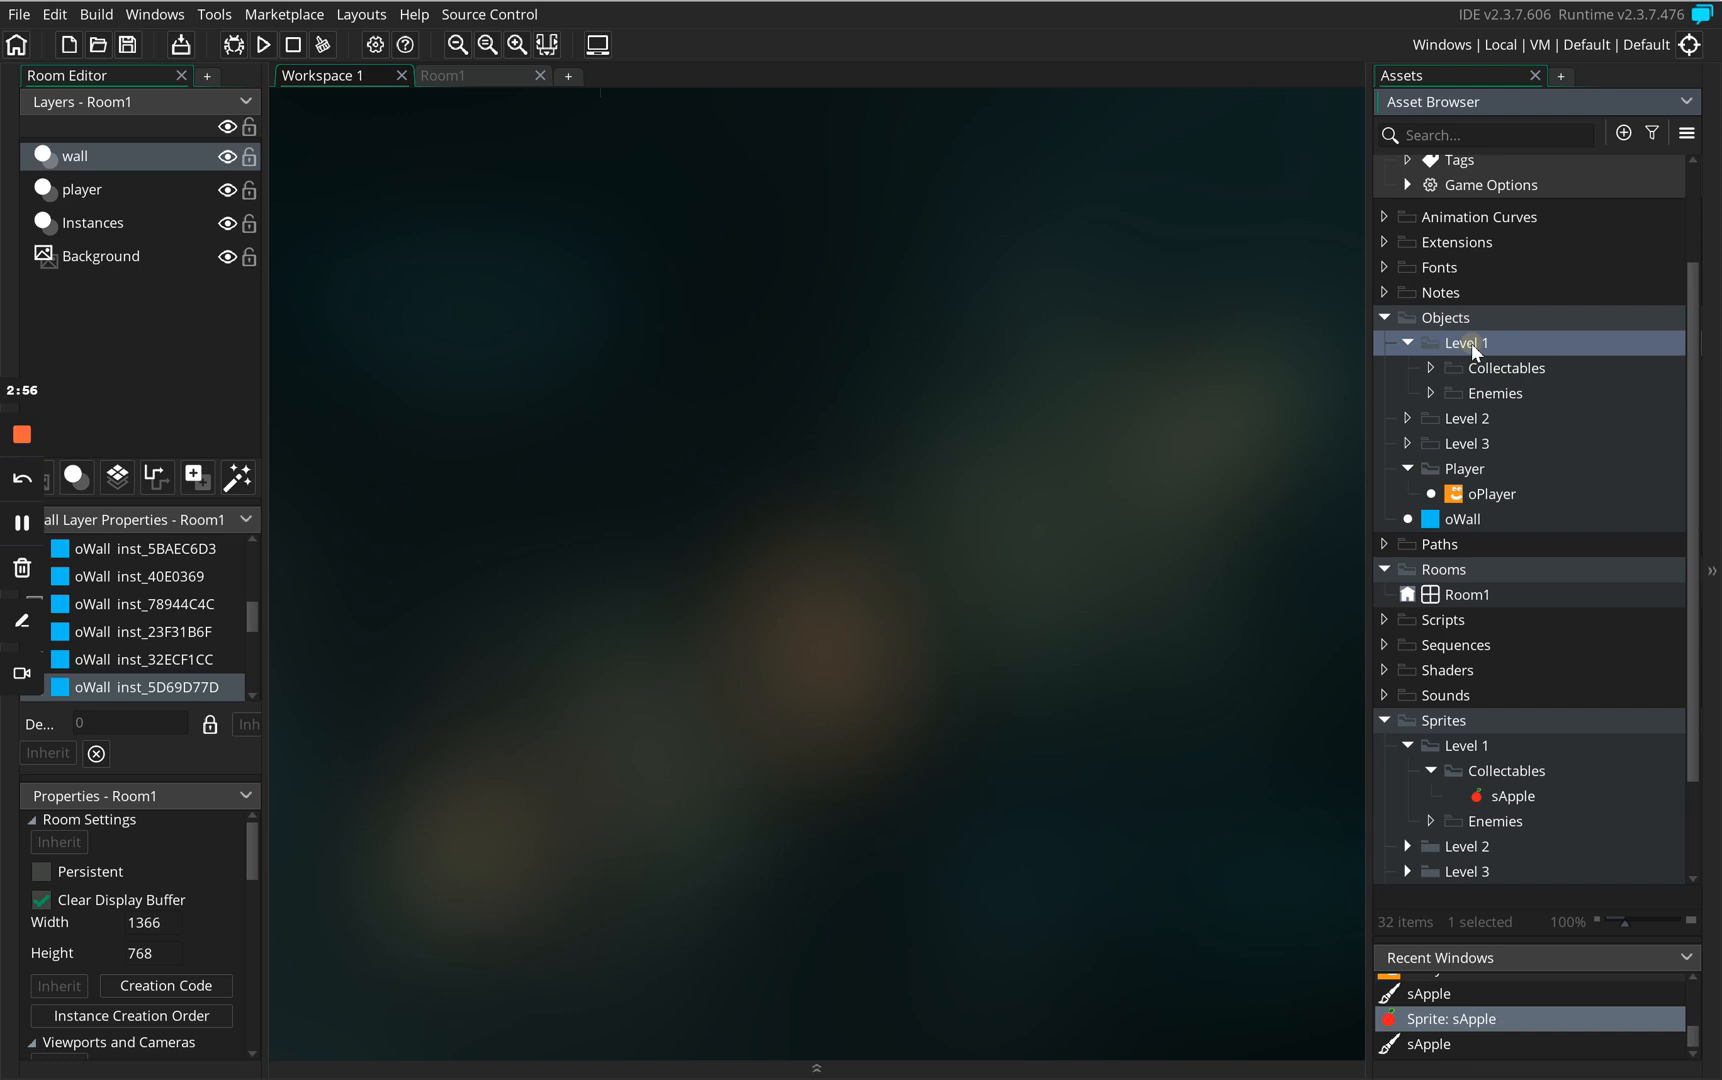
left_click(1524, 367)
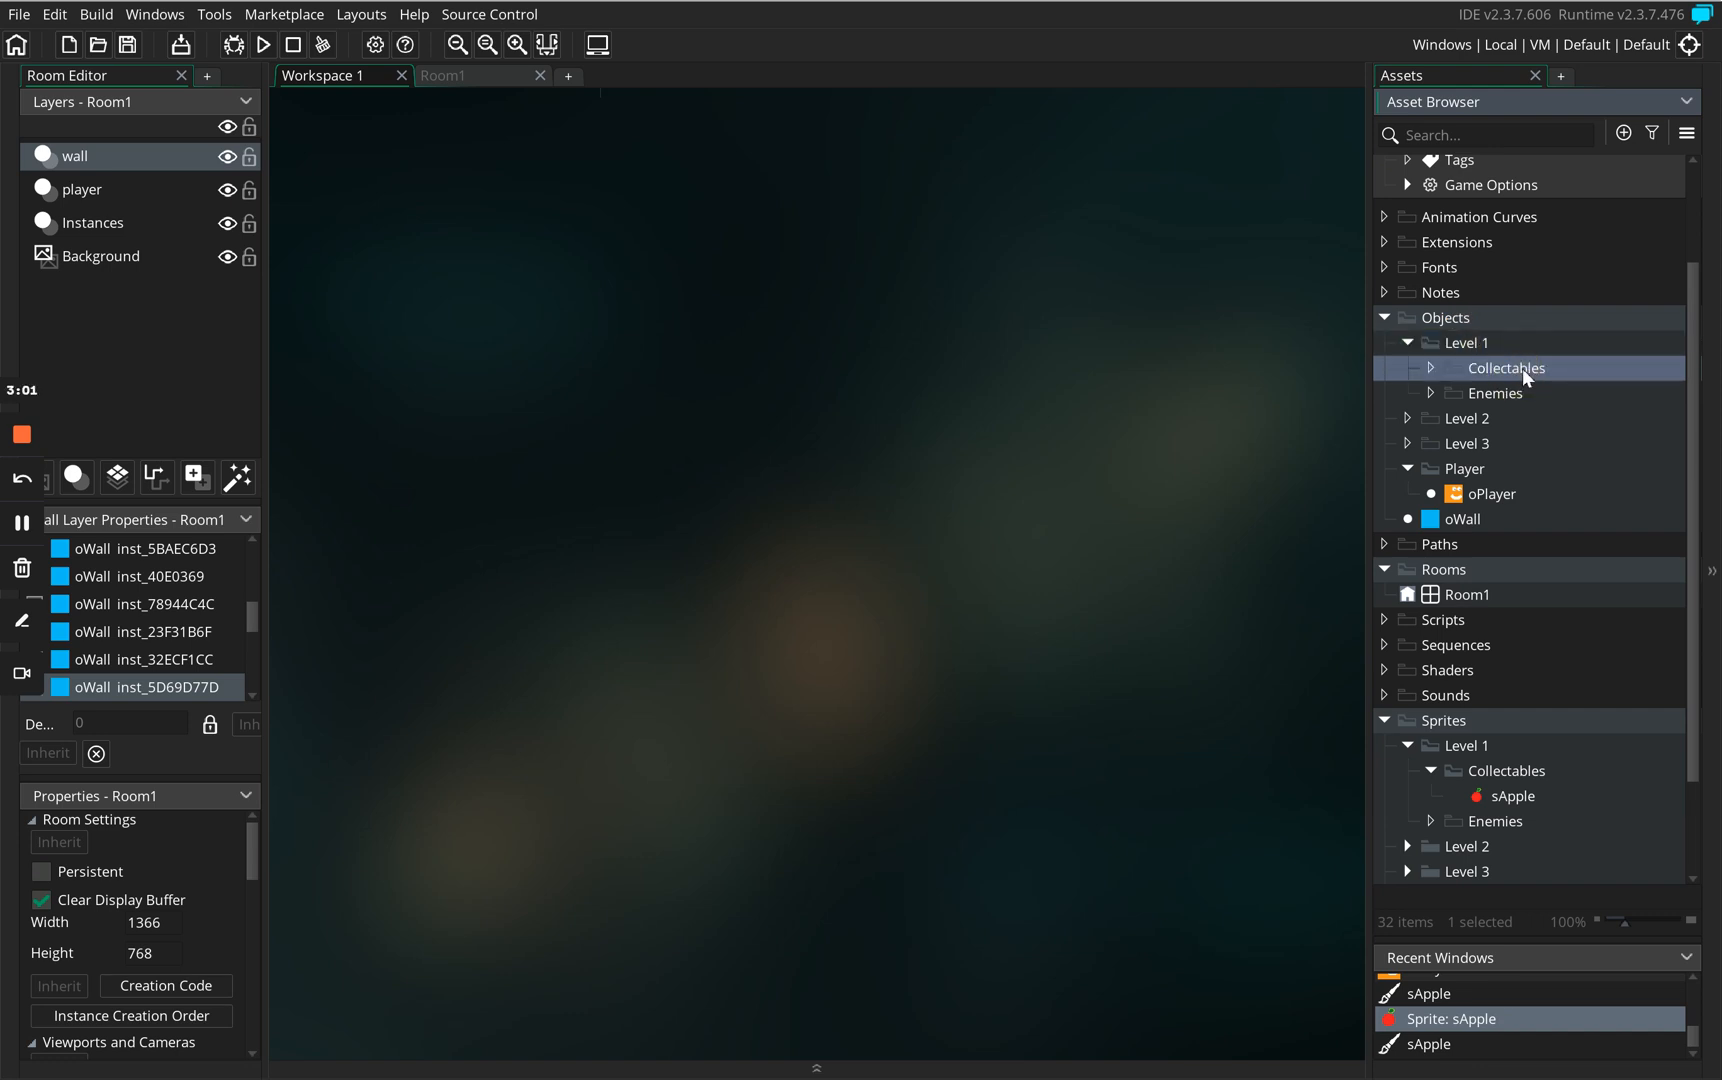
right_click(1524, 372)
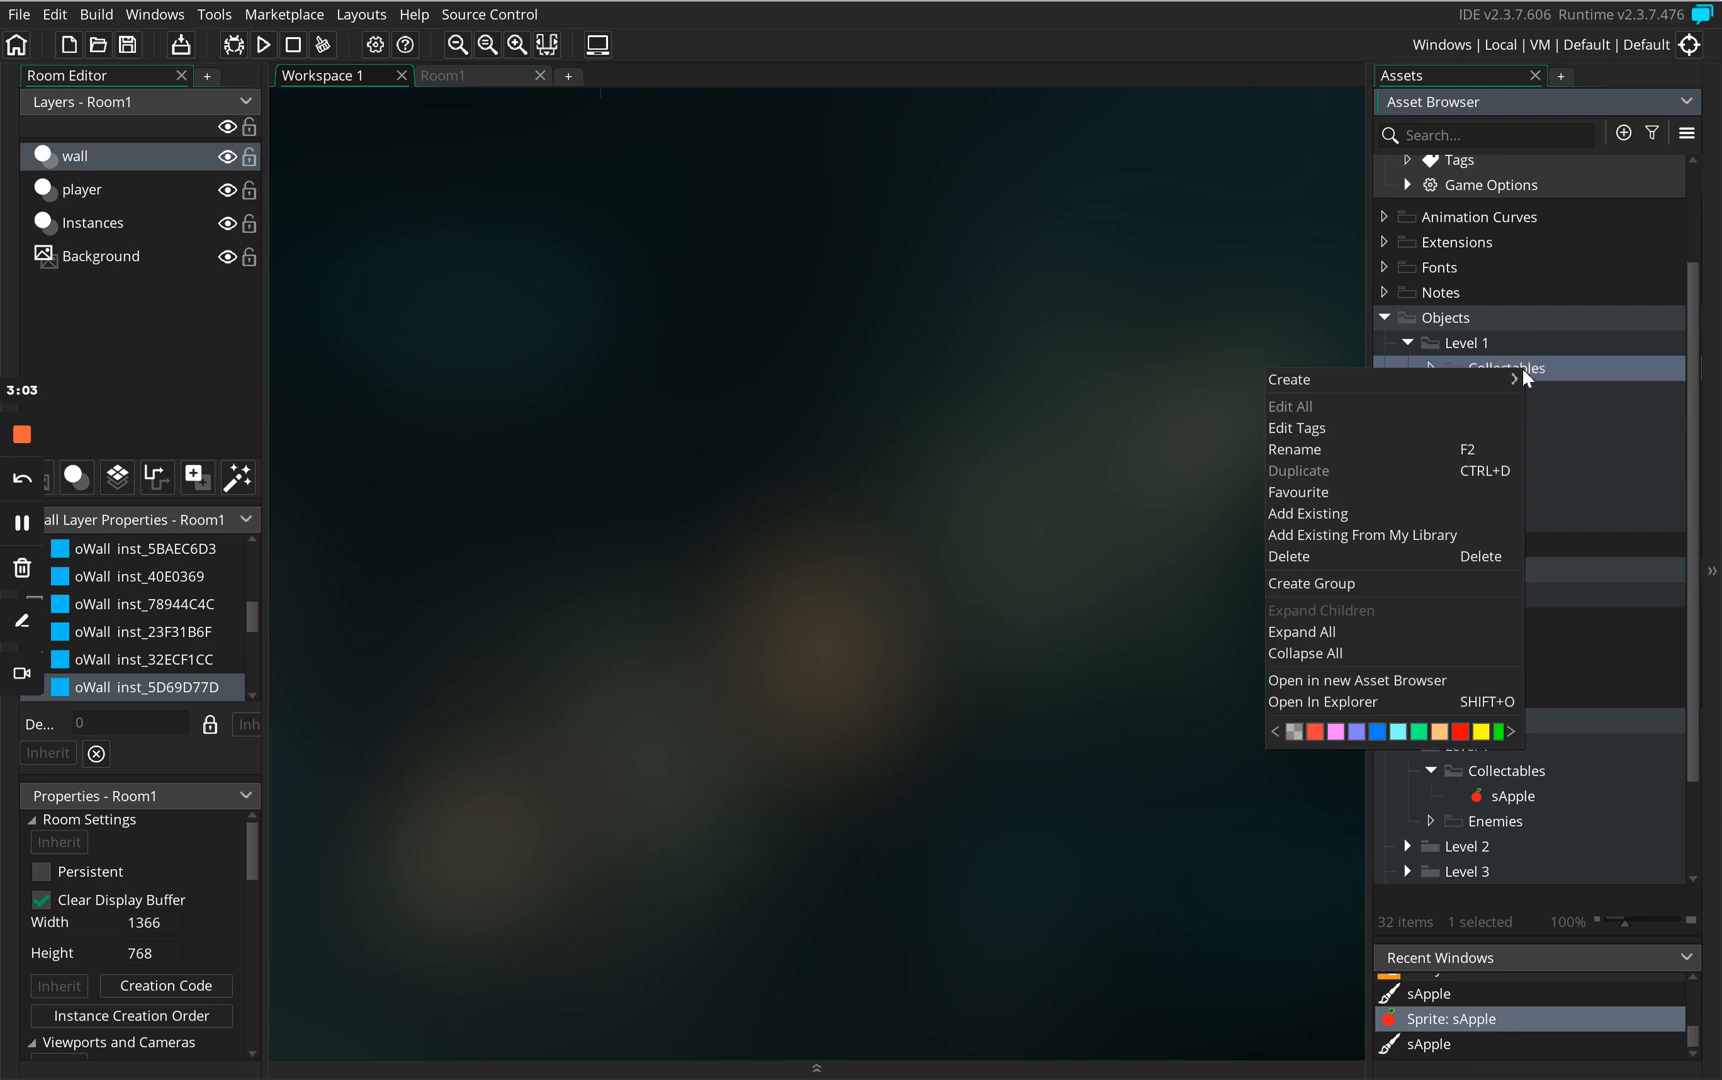
mouse_move(1489, 379)
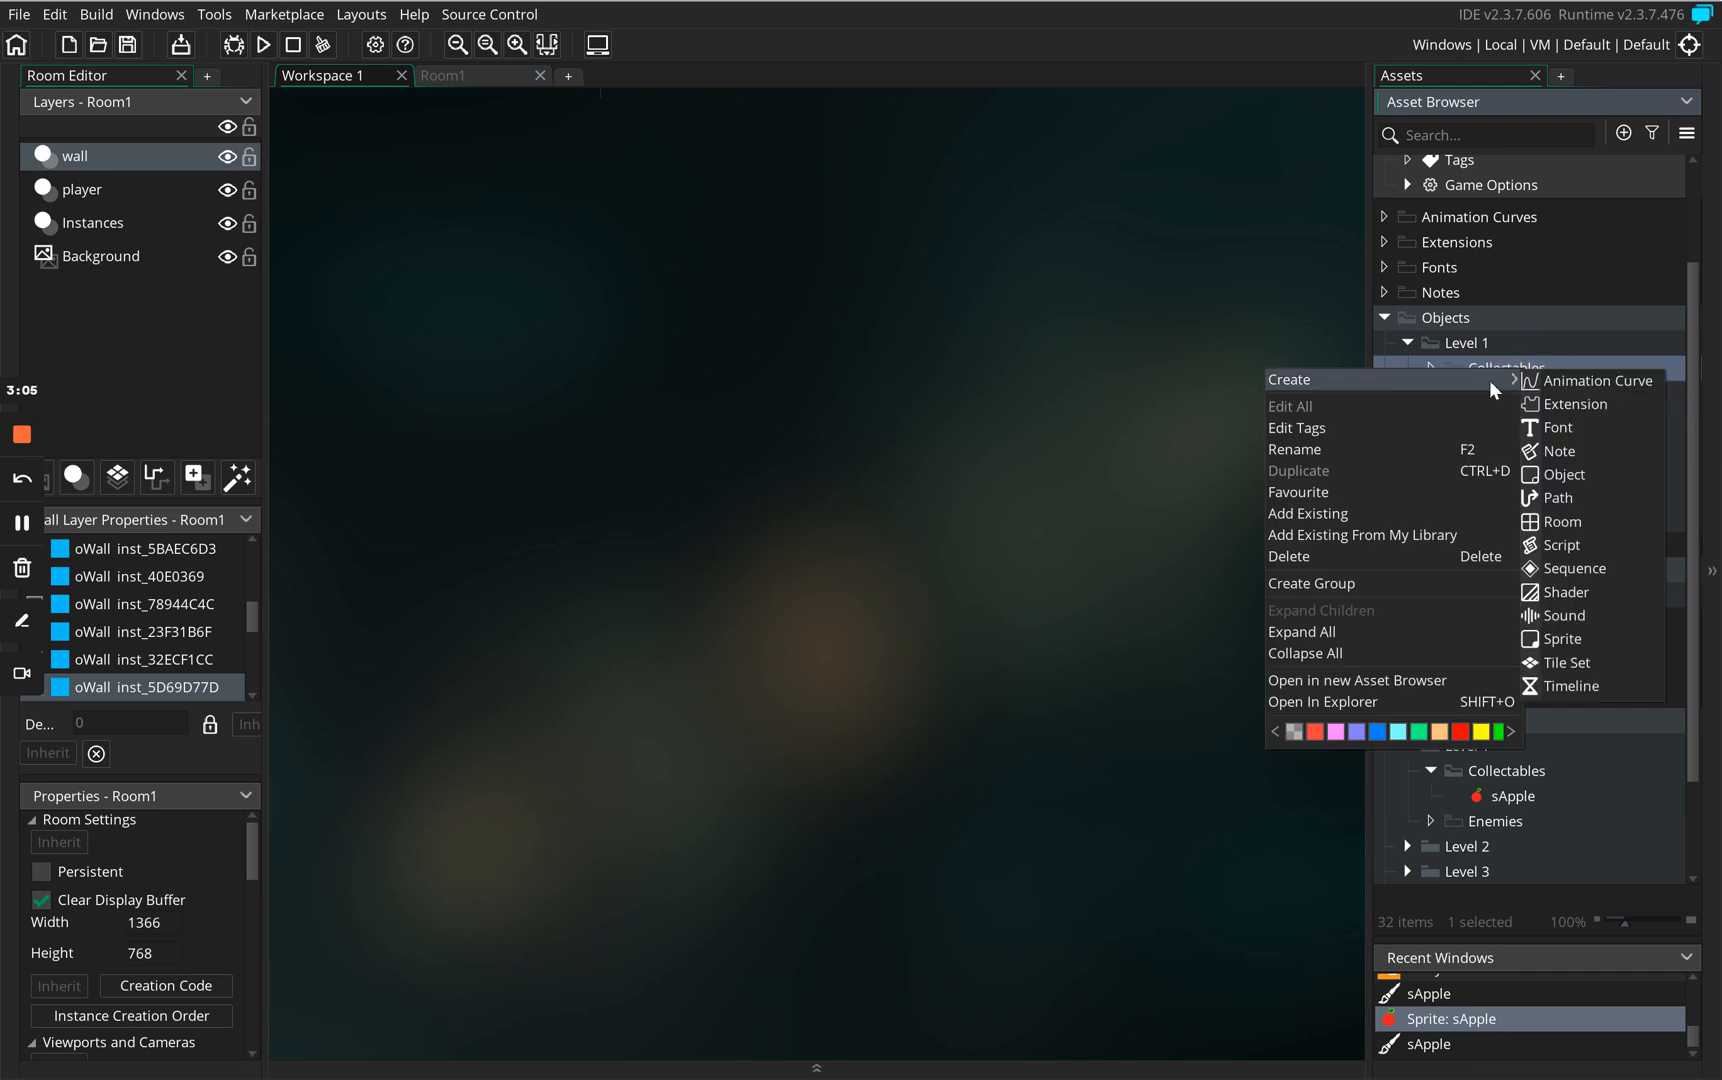
left_click(1602, 482)
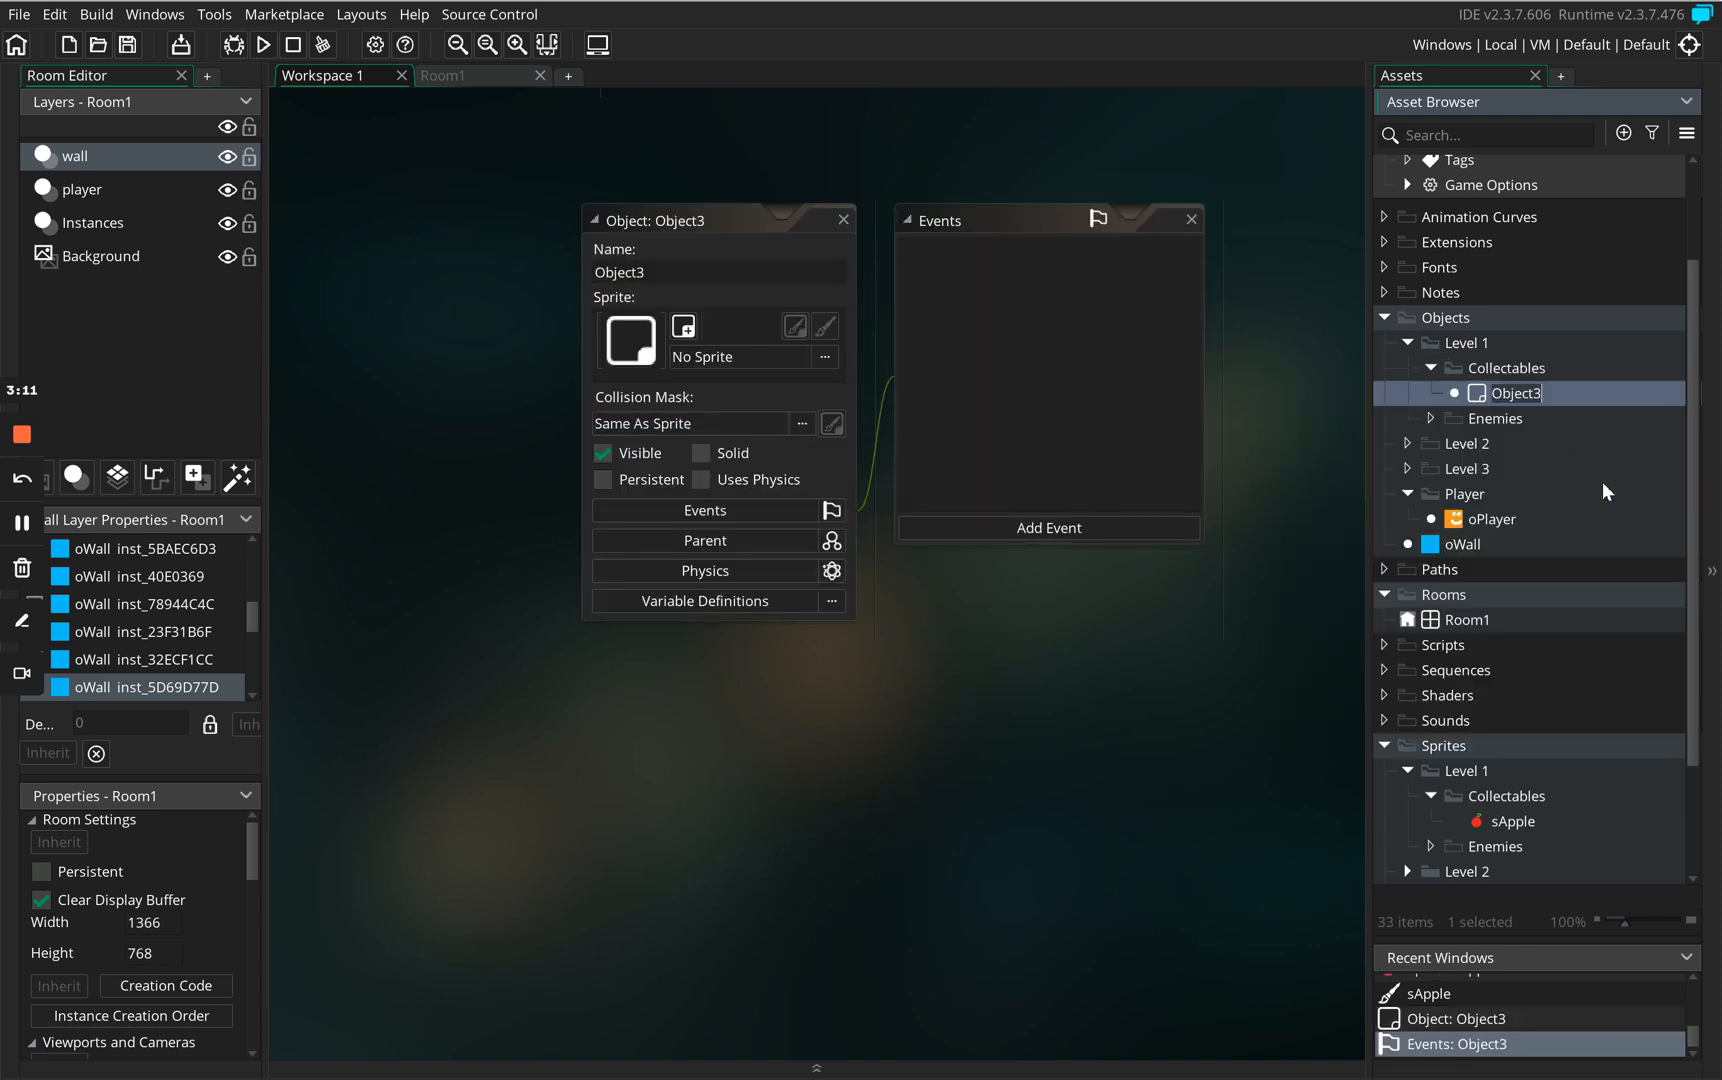
type("oApple")
Assign the sApple sprite from the Level 1 Collectables group to oApple and close the object window.
left_click(825, 357)
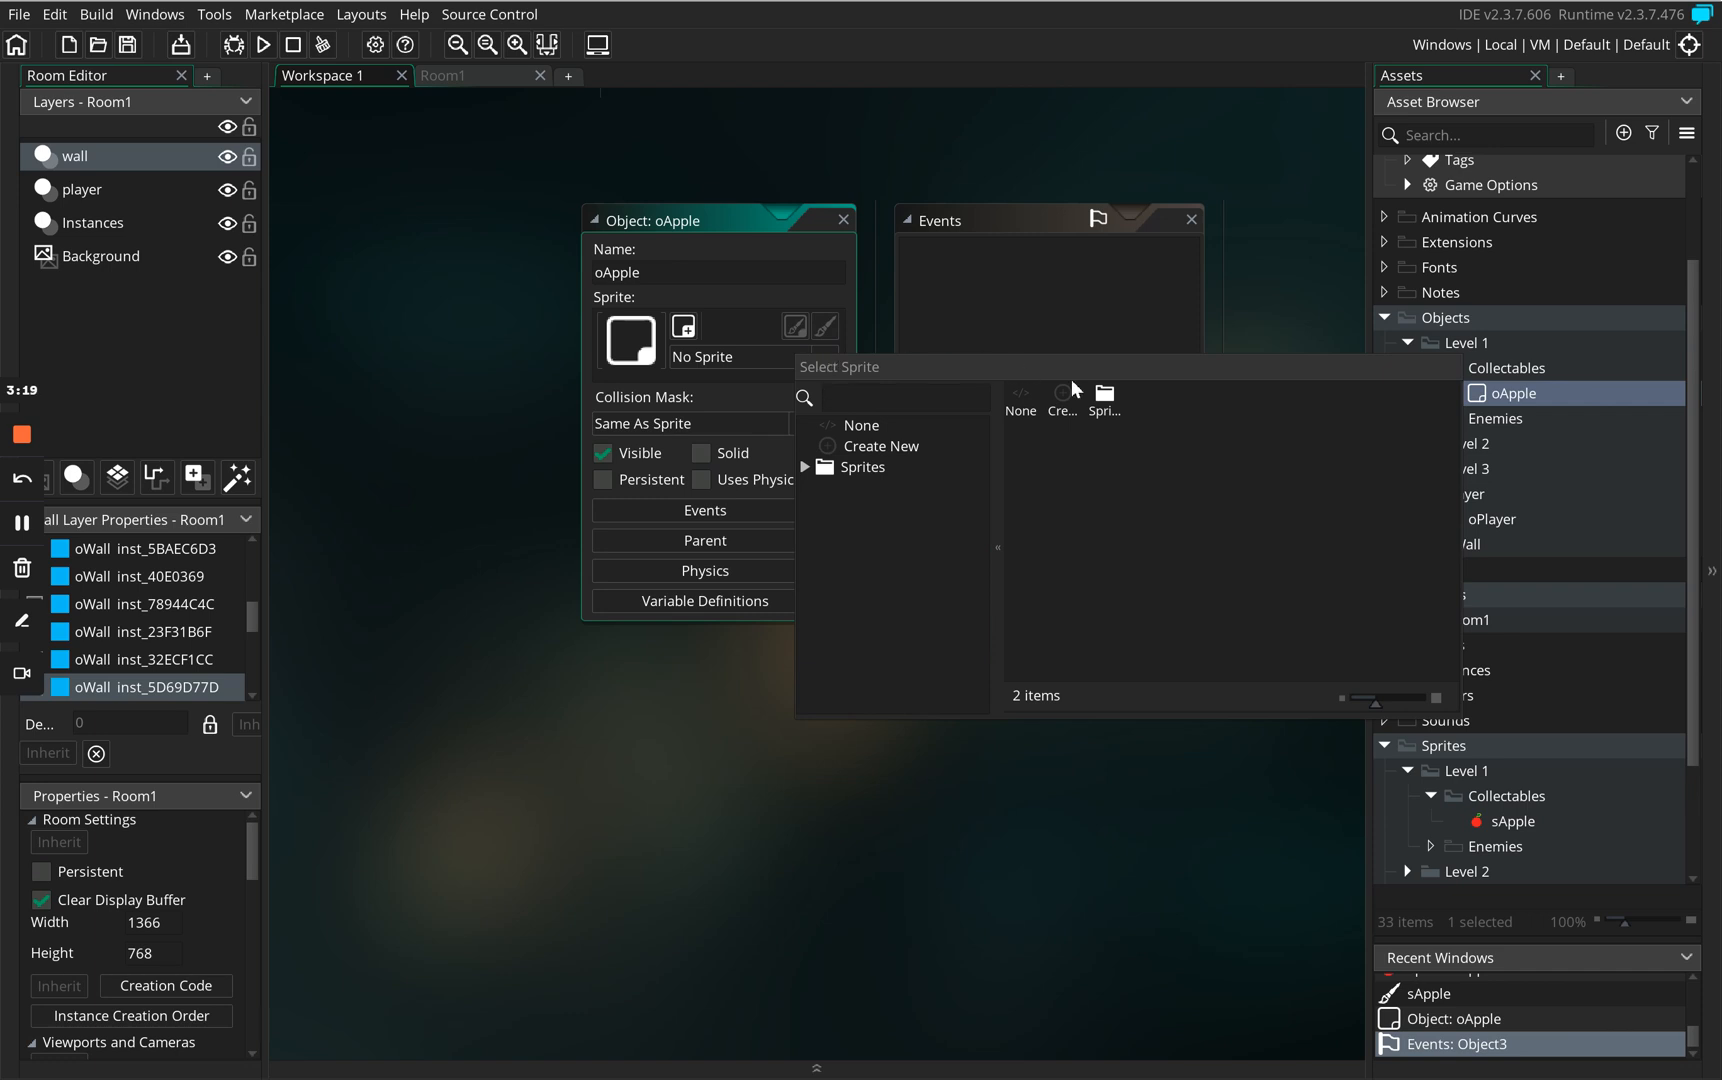
double_click(1104, 398)
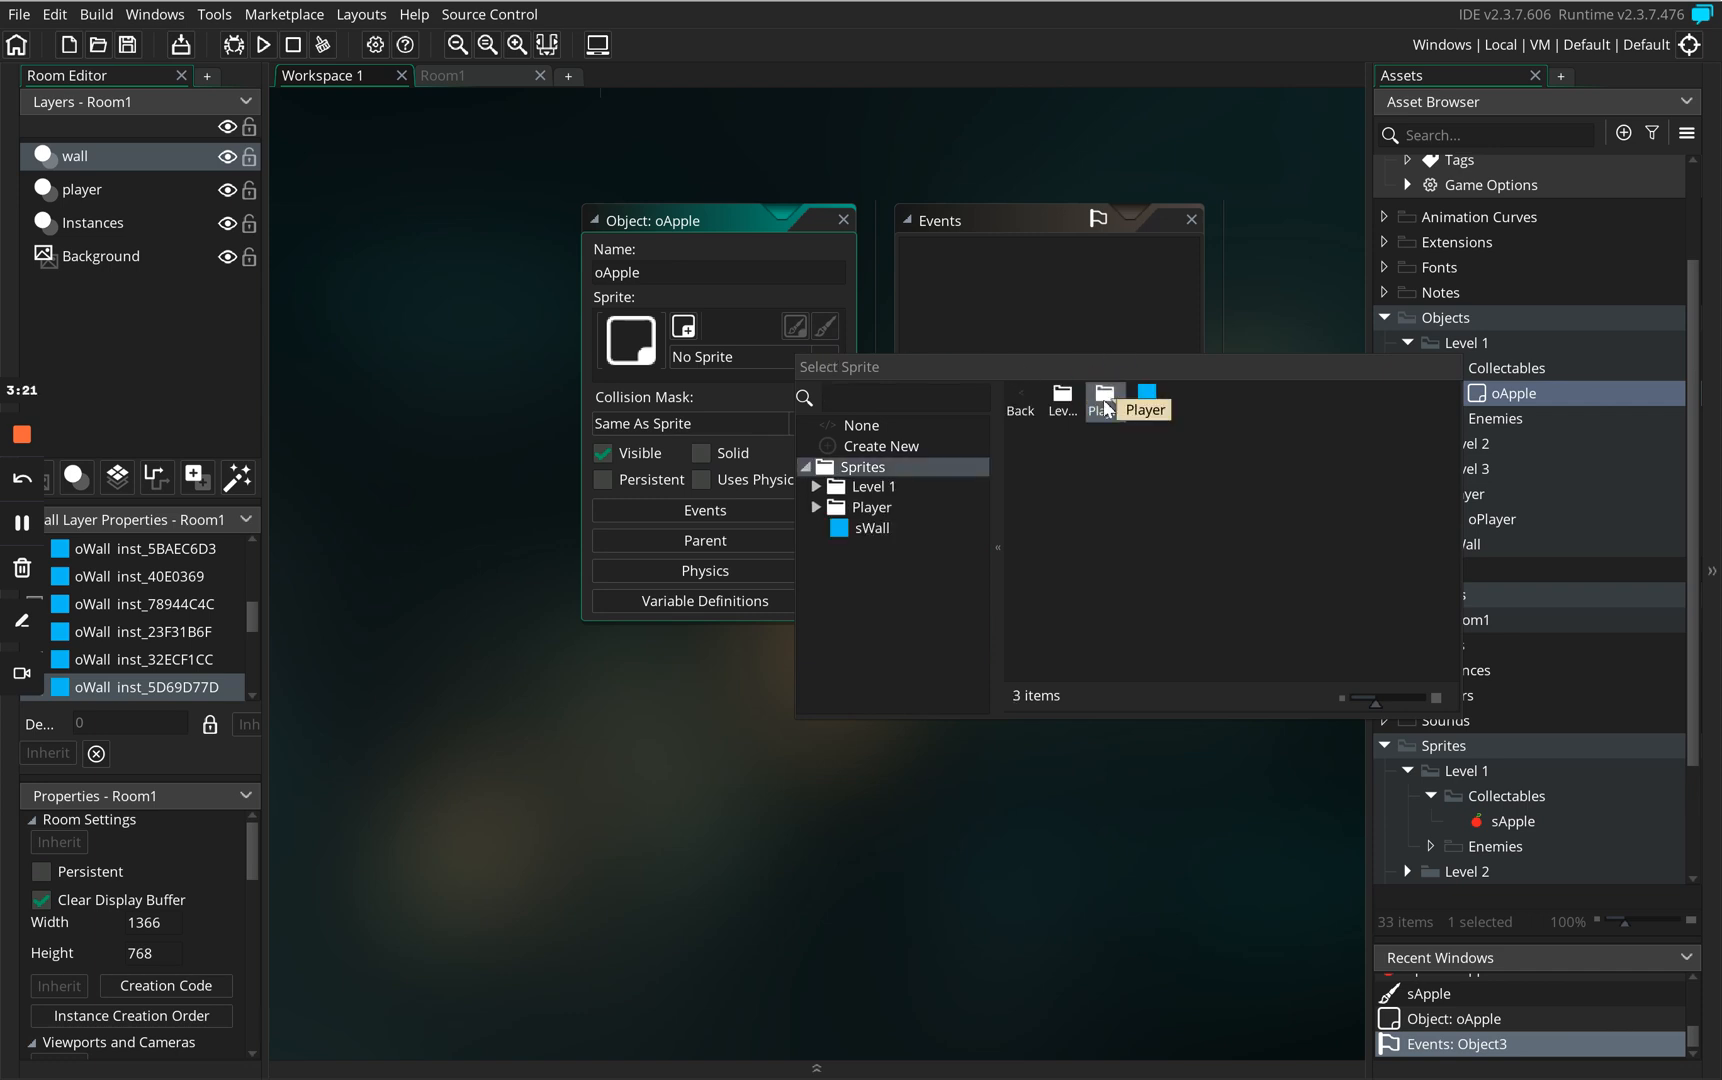
double_click(1063, 405)
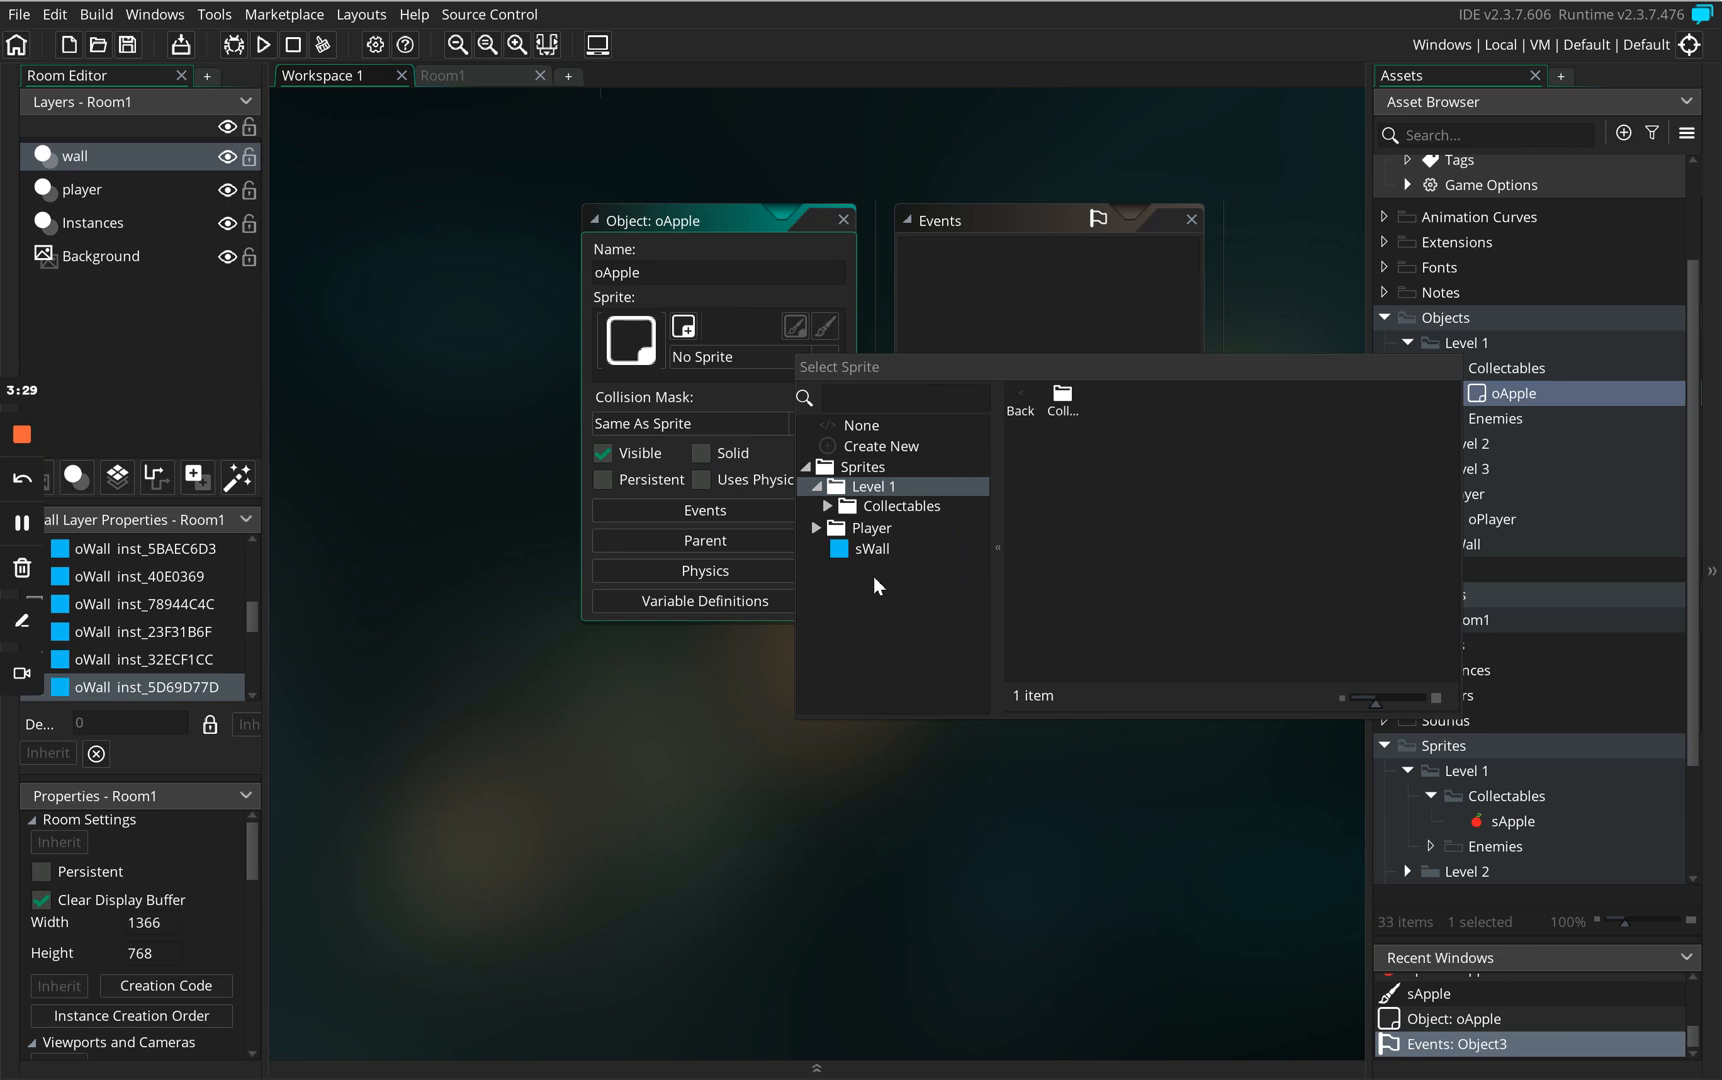
double_click(897, 506)
double_click(900, 526)
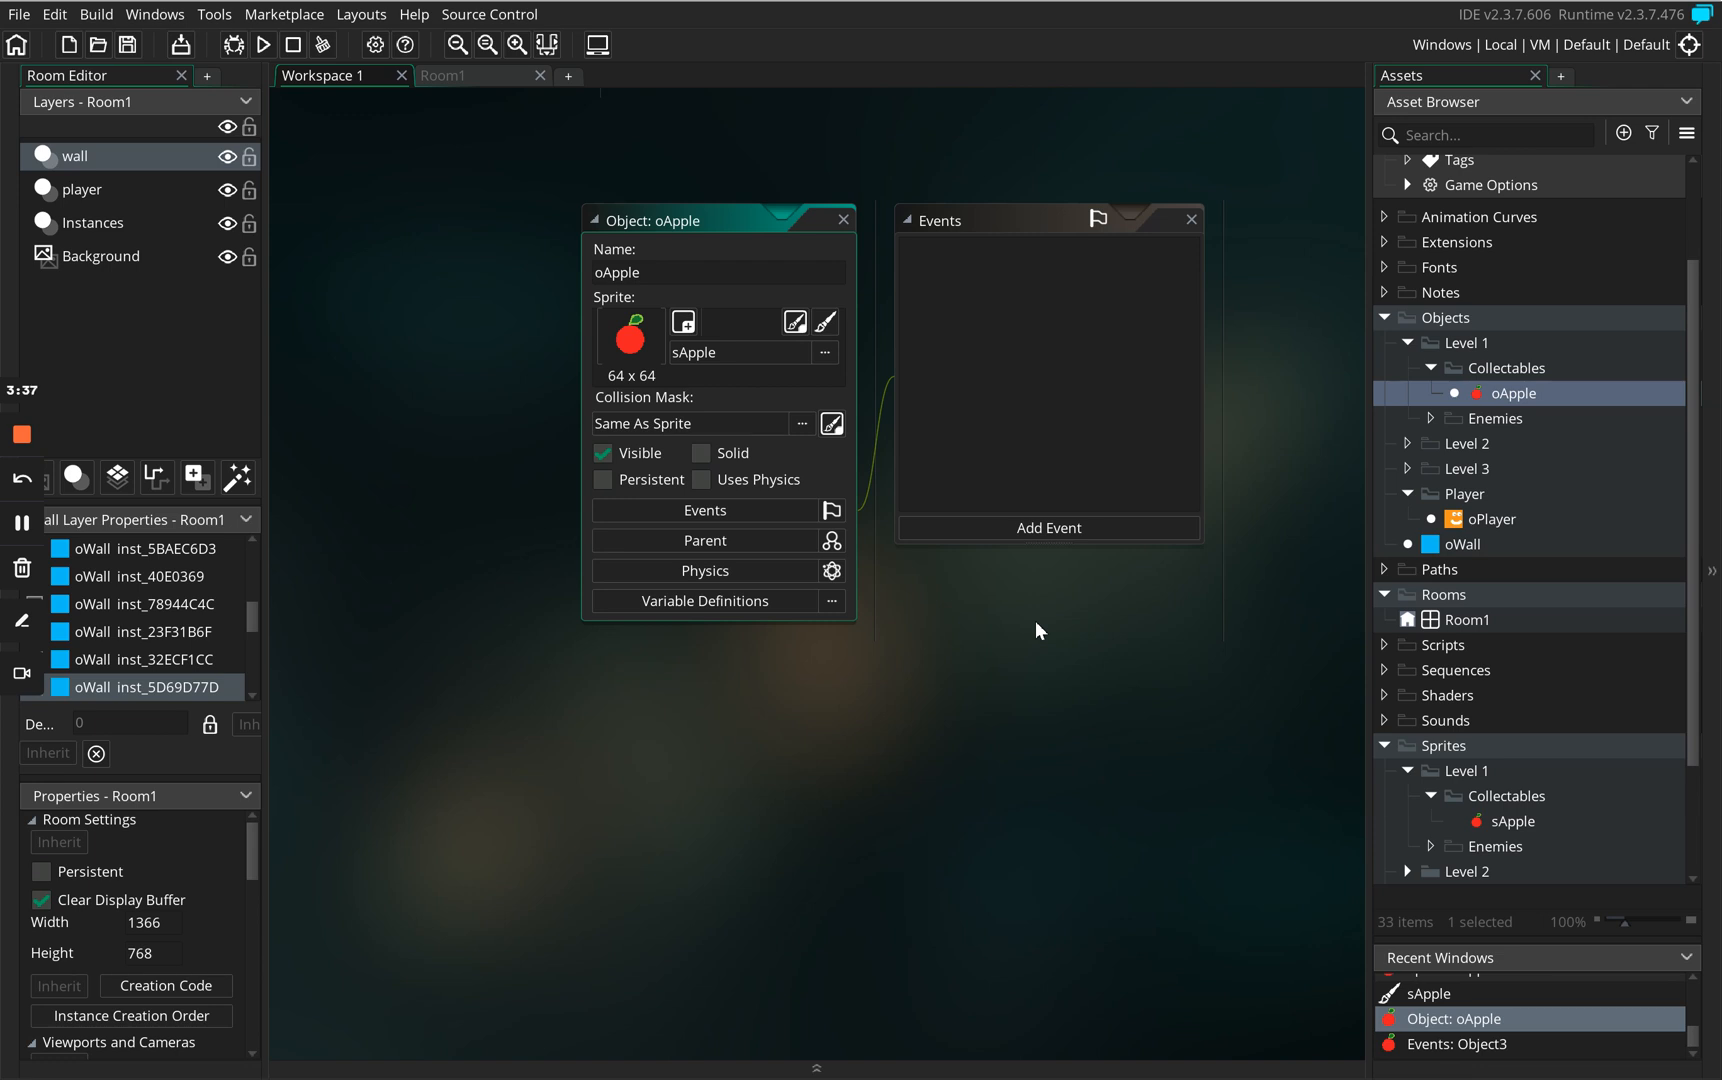
left_click(843, 220)
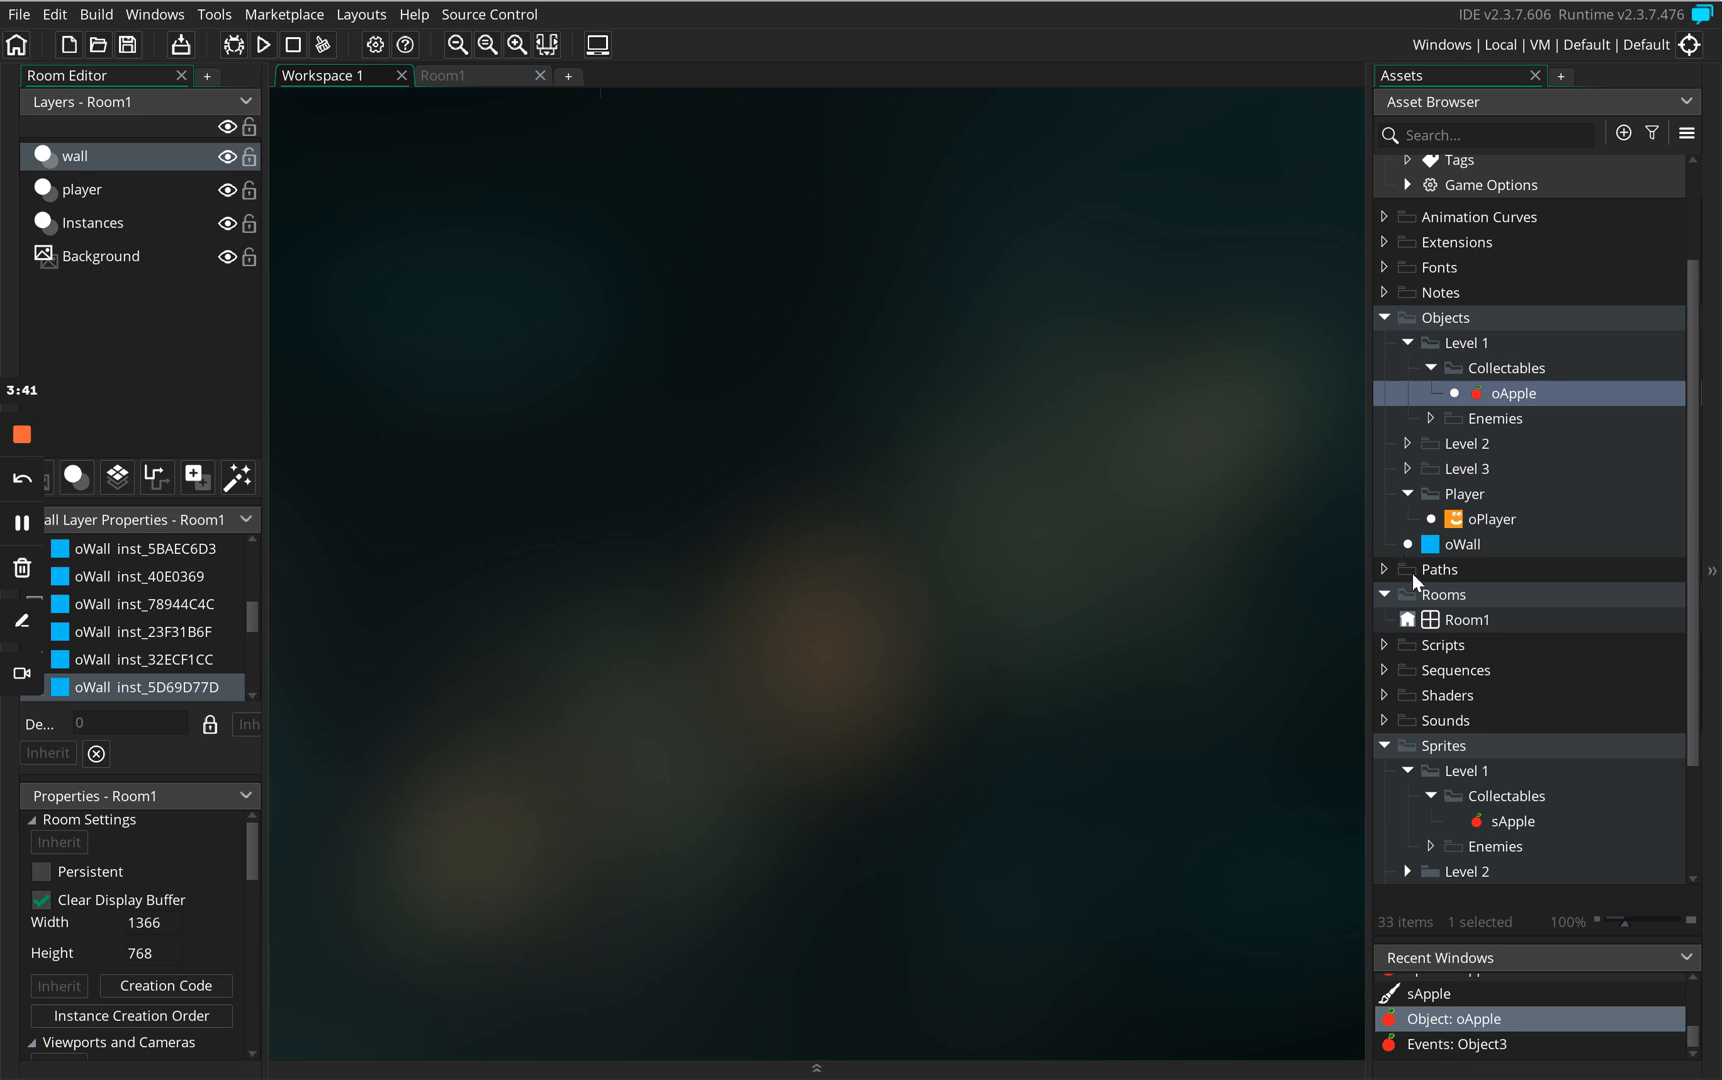
Open Room1 and add a new instance layer named Apple.
double_click(1478, 618)
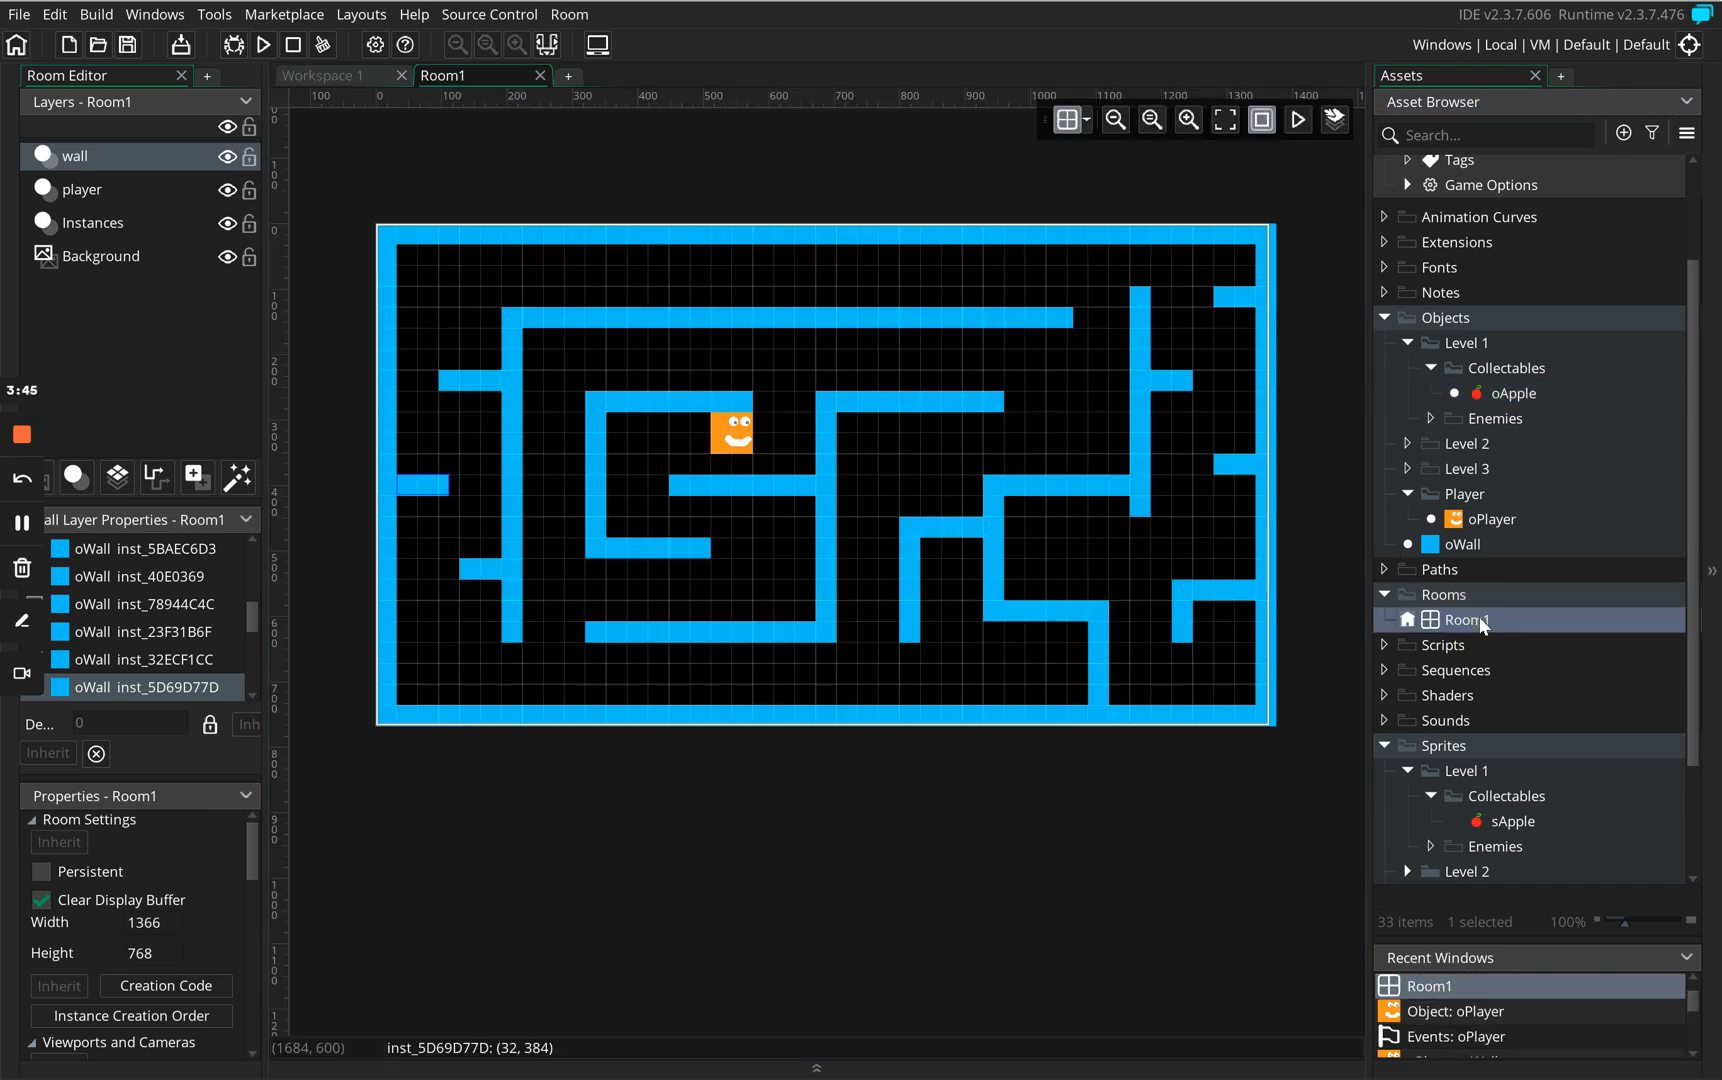
left_click(75, 476)
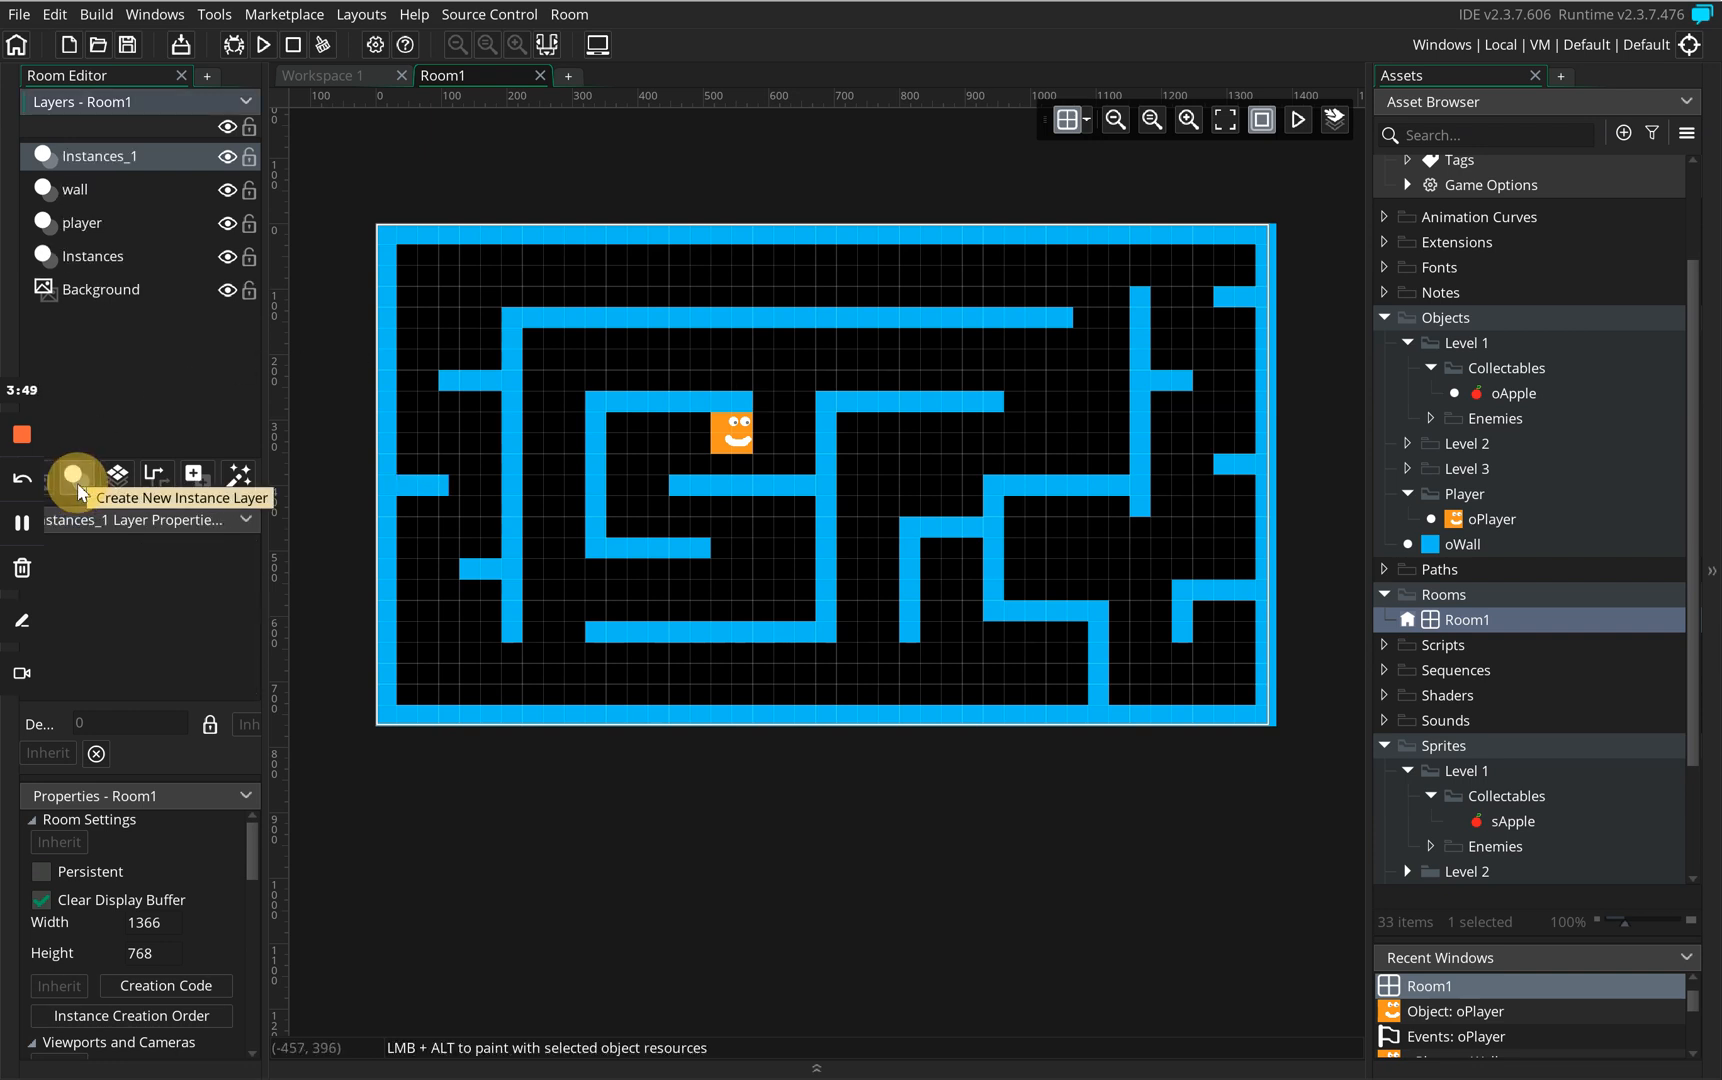
right_click(124, 157)
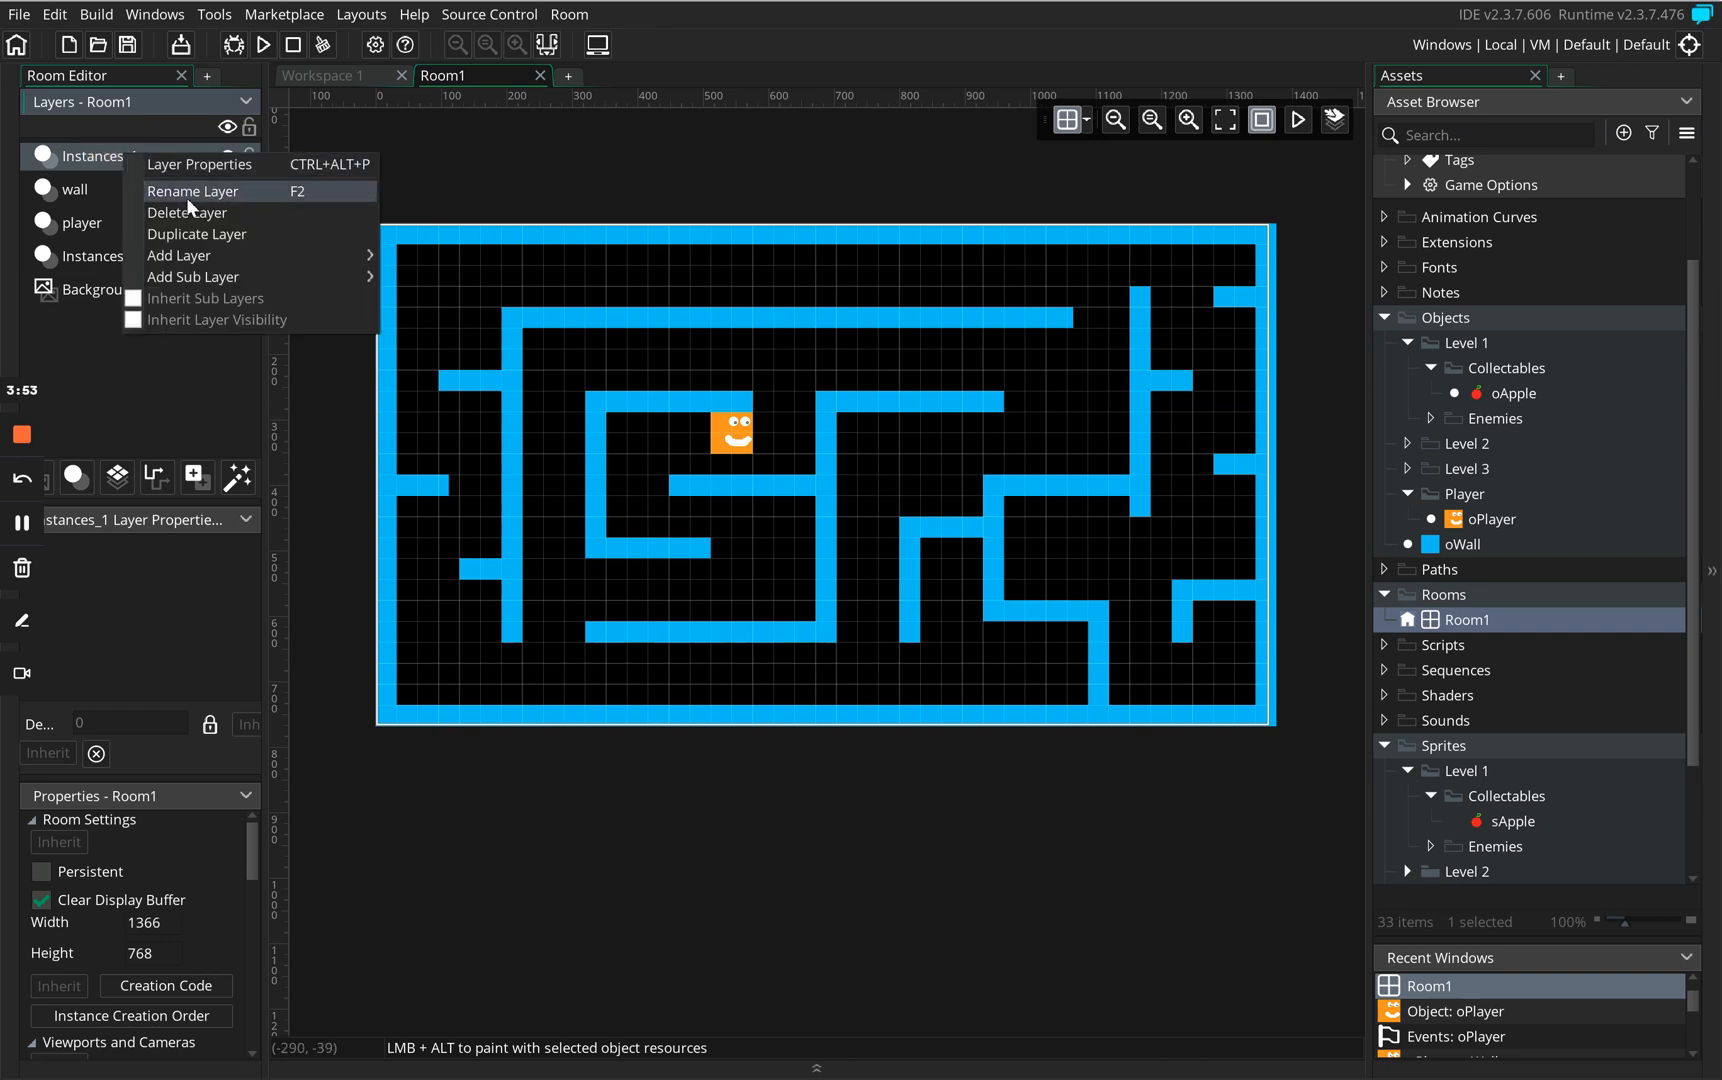
left_click(187, 194)
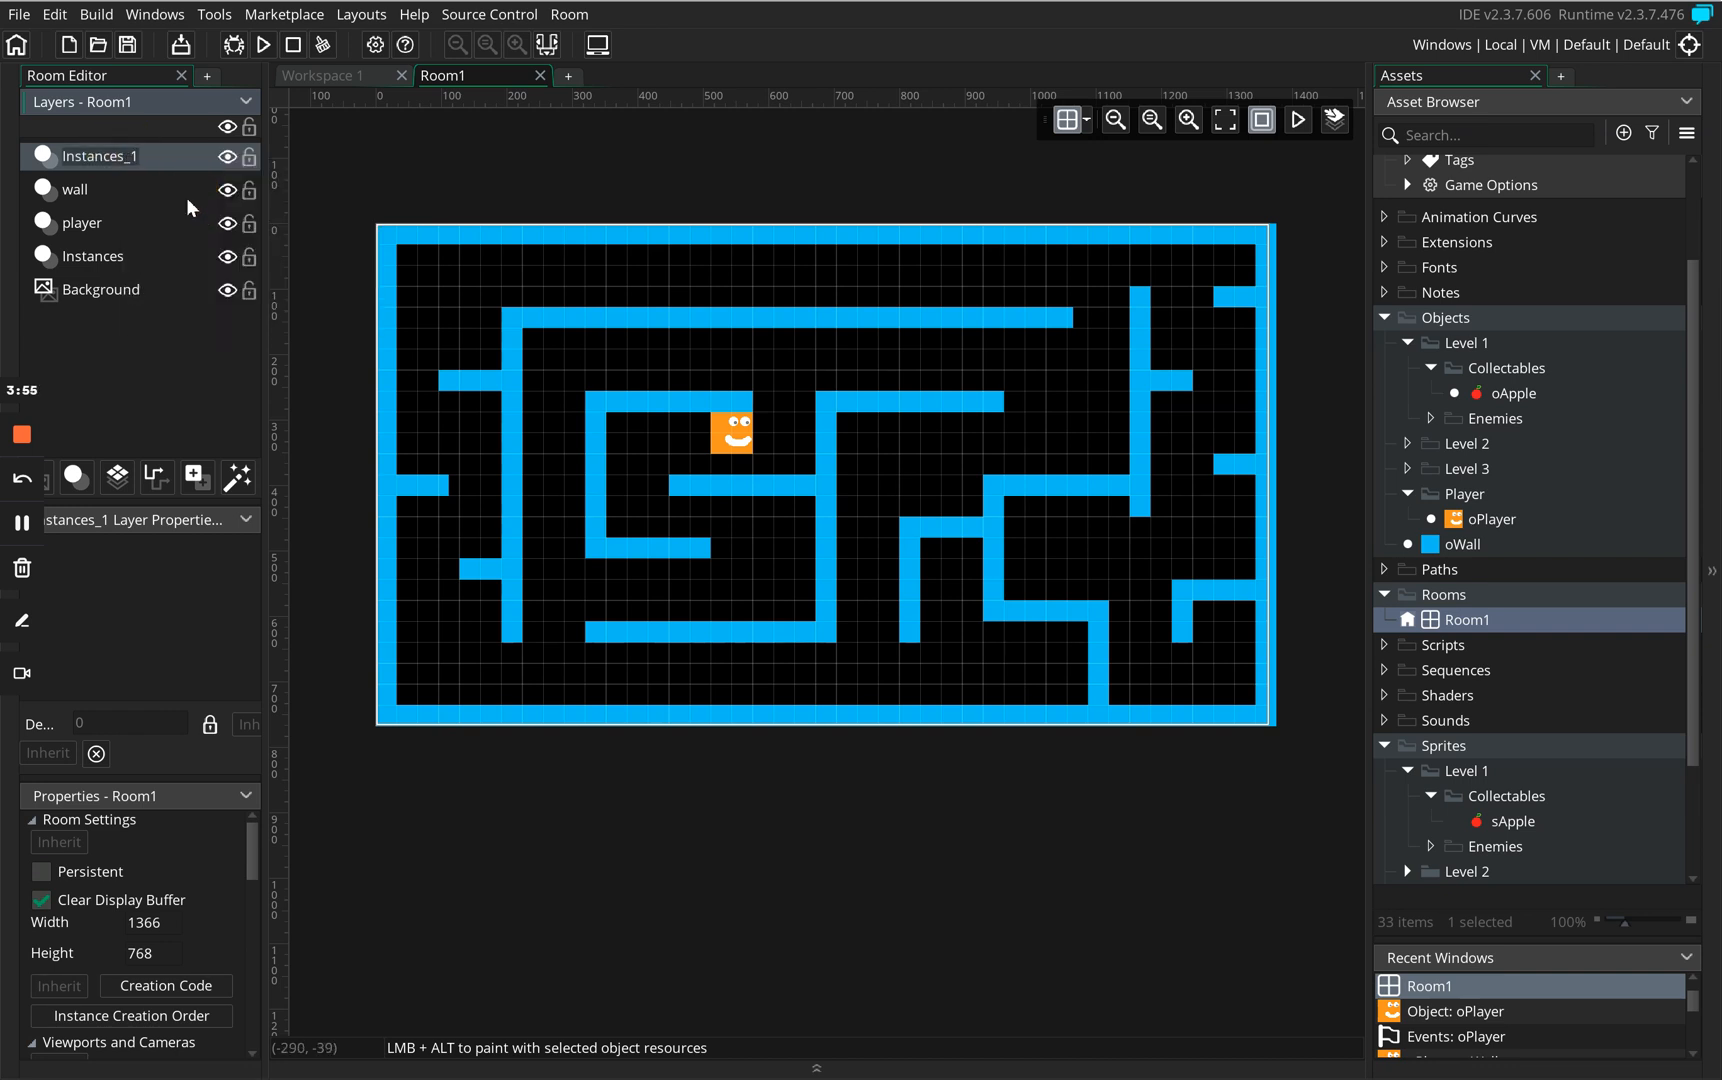
type("Apple")
key("Return")
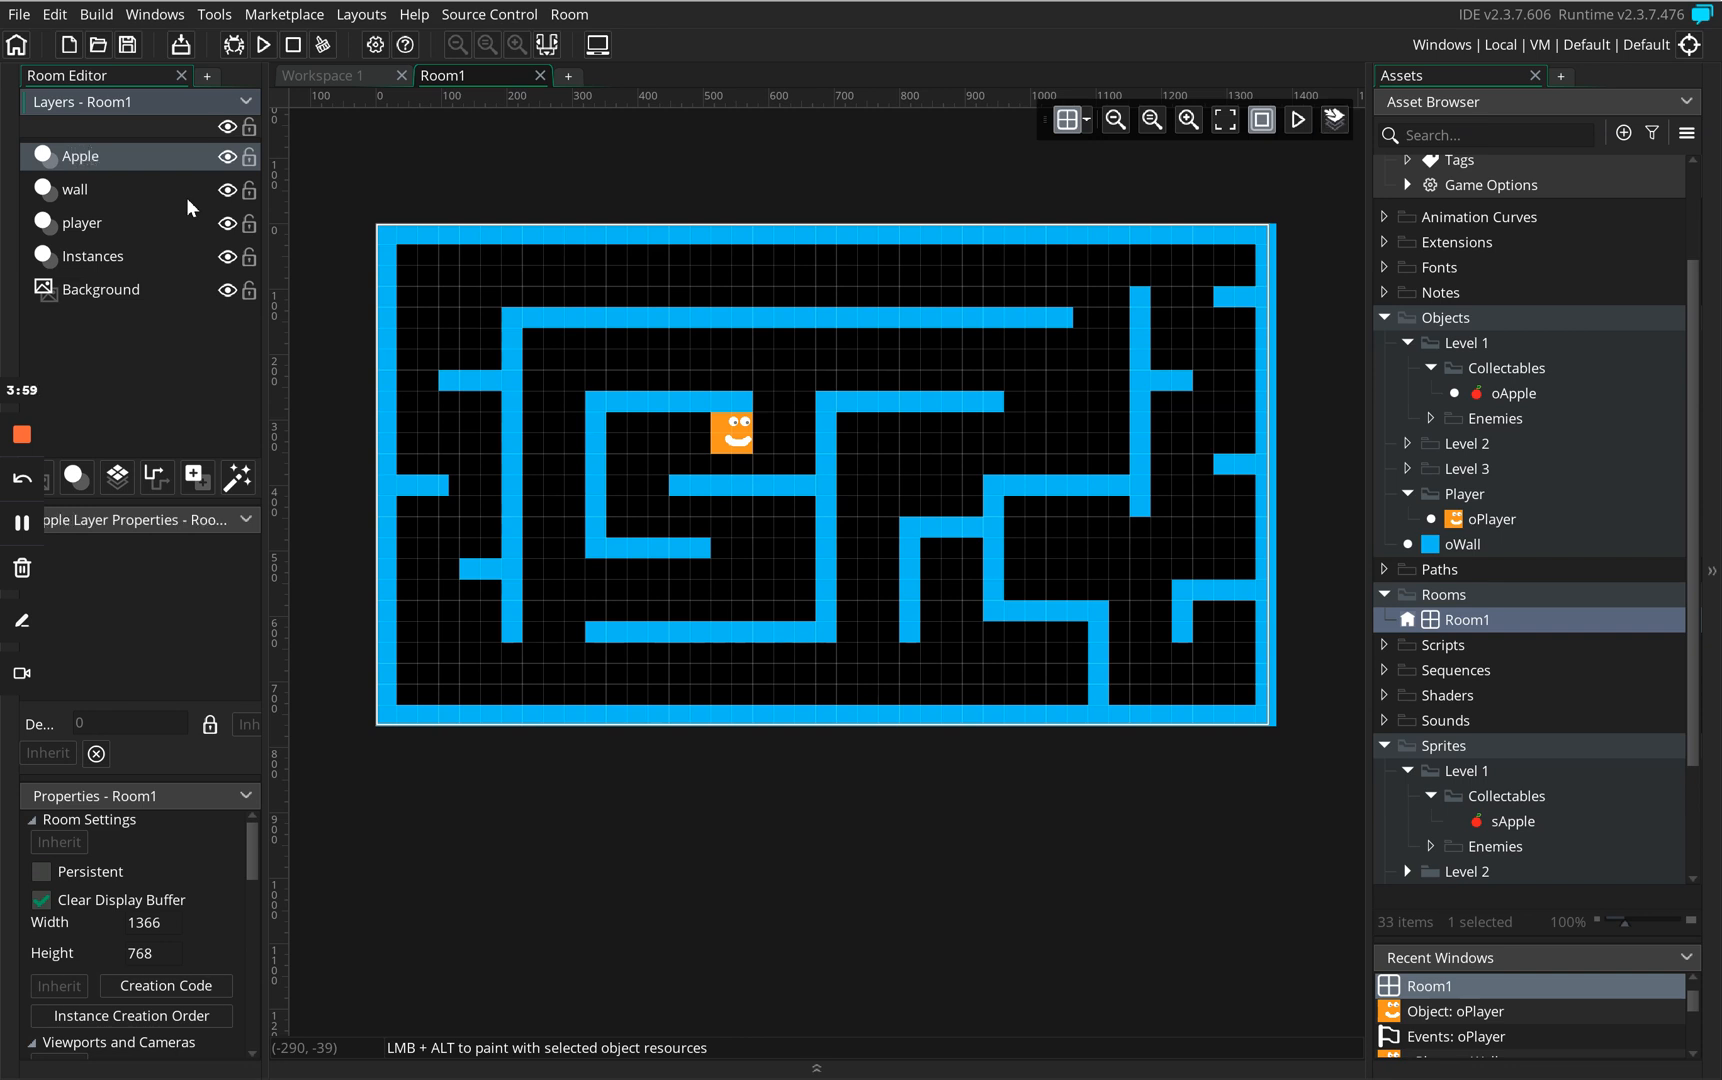
Place eight oApple instances on the Apple layer, spread through the maze corridors.
left_click(1505, 400)
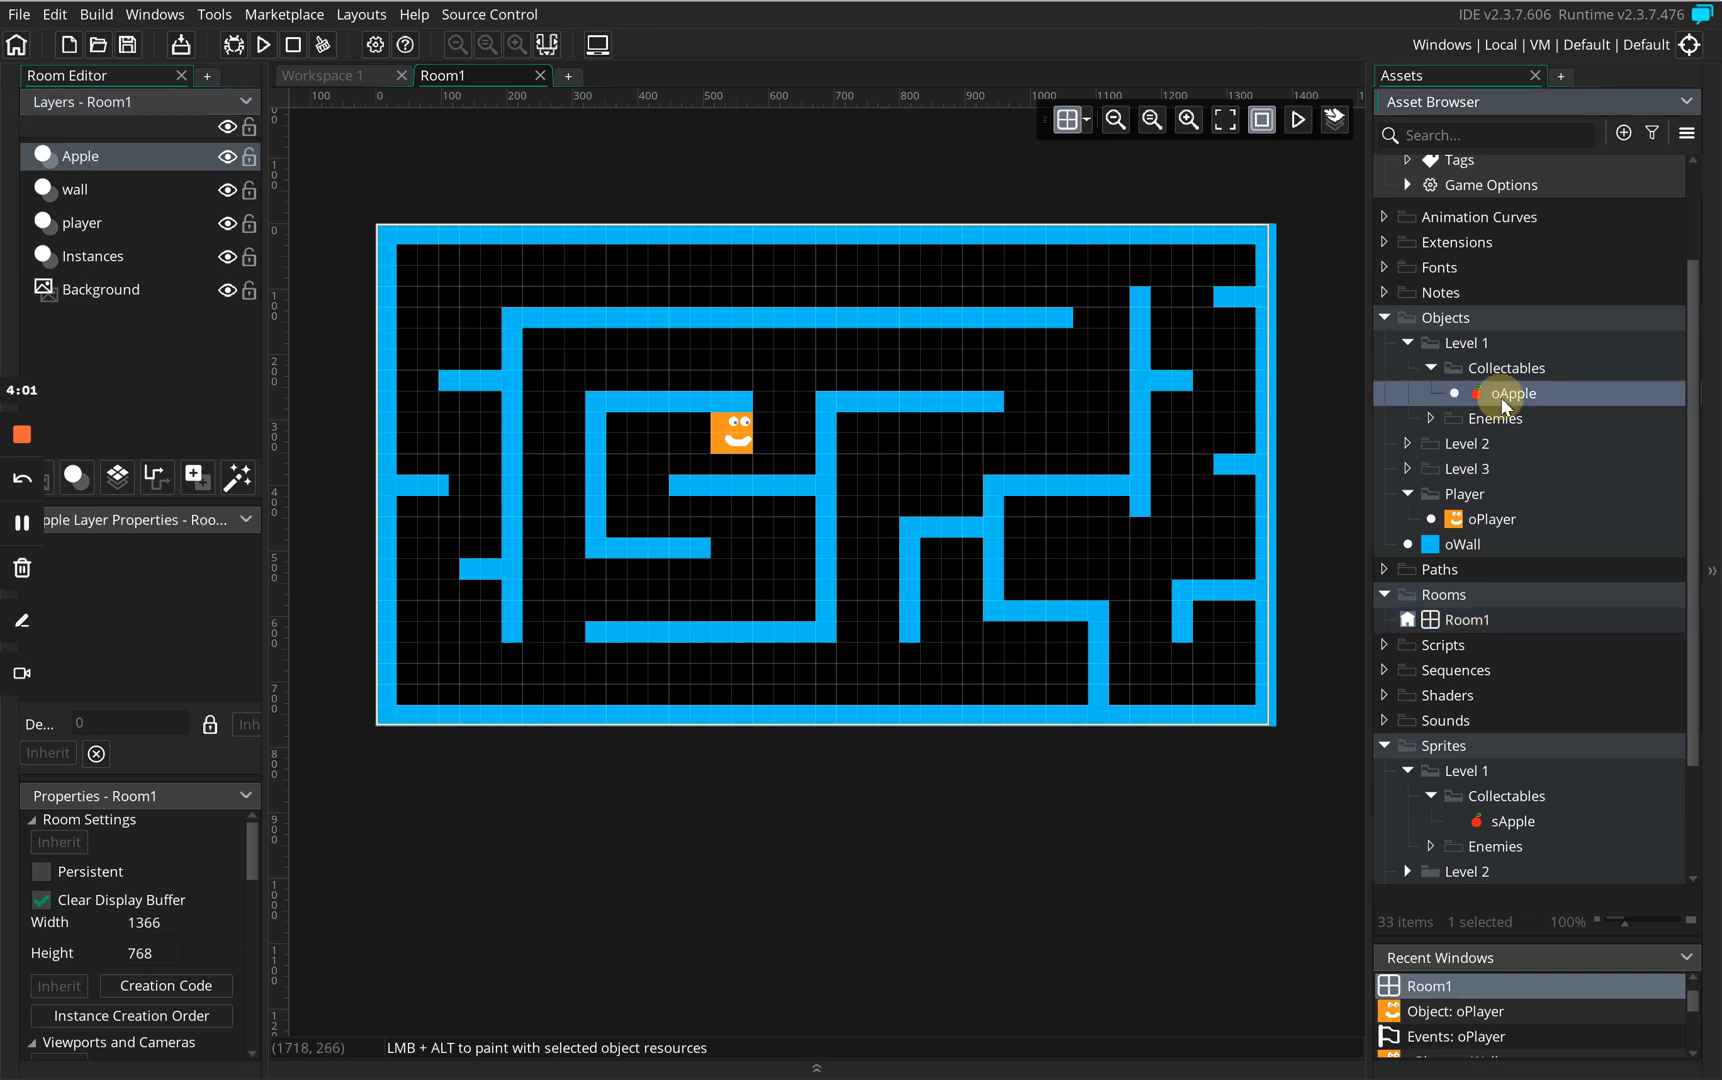
left_click_drag(1505, 403, 440, 285)
left_click_drag(1516, 401, 1087, 393)
left_click_drag(1505, 400, 886, 463)
left_click_drag(1488, 403, 752, 580)
left_click_drag(1510, 402, 560, 680)
left_click_drag(1505, 393, 1024, 285)
left_click_drag(1482, 400, 722, 279)
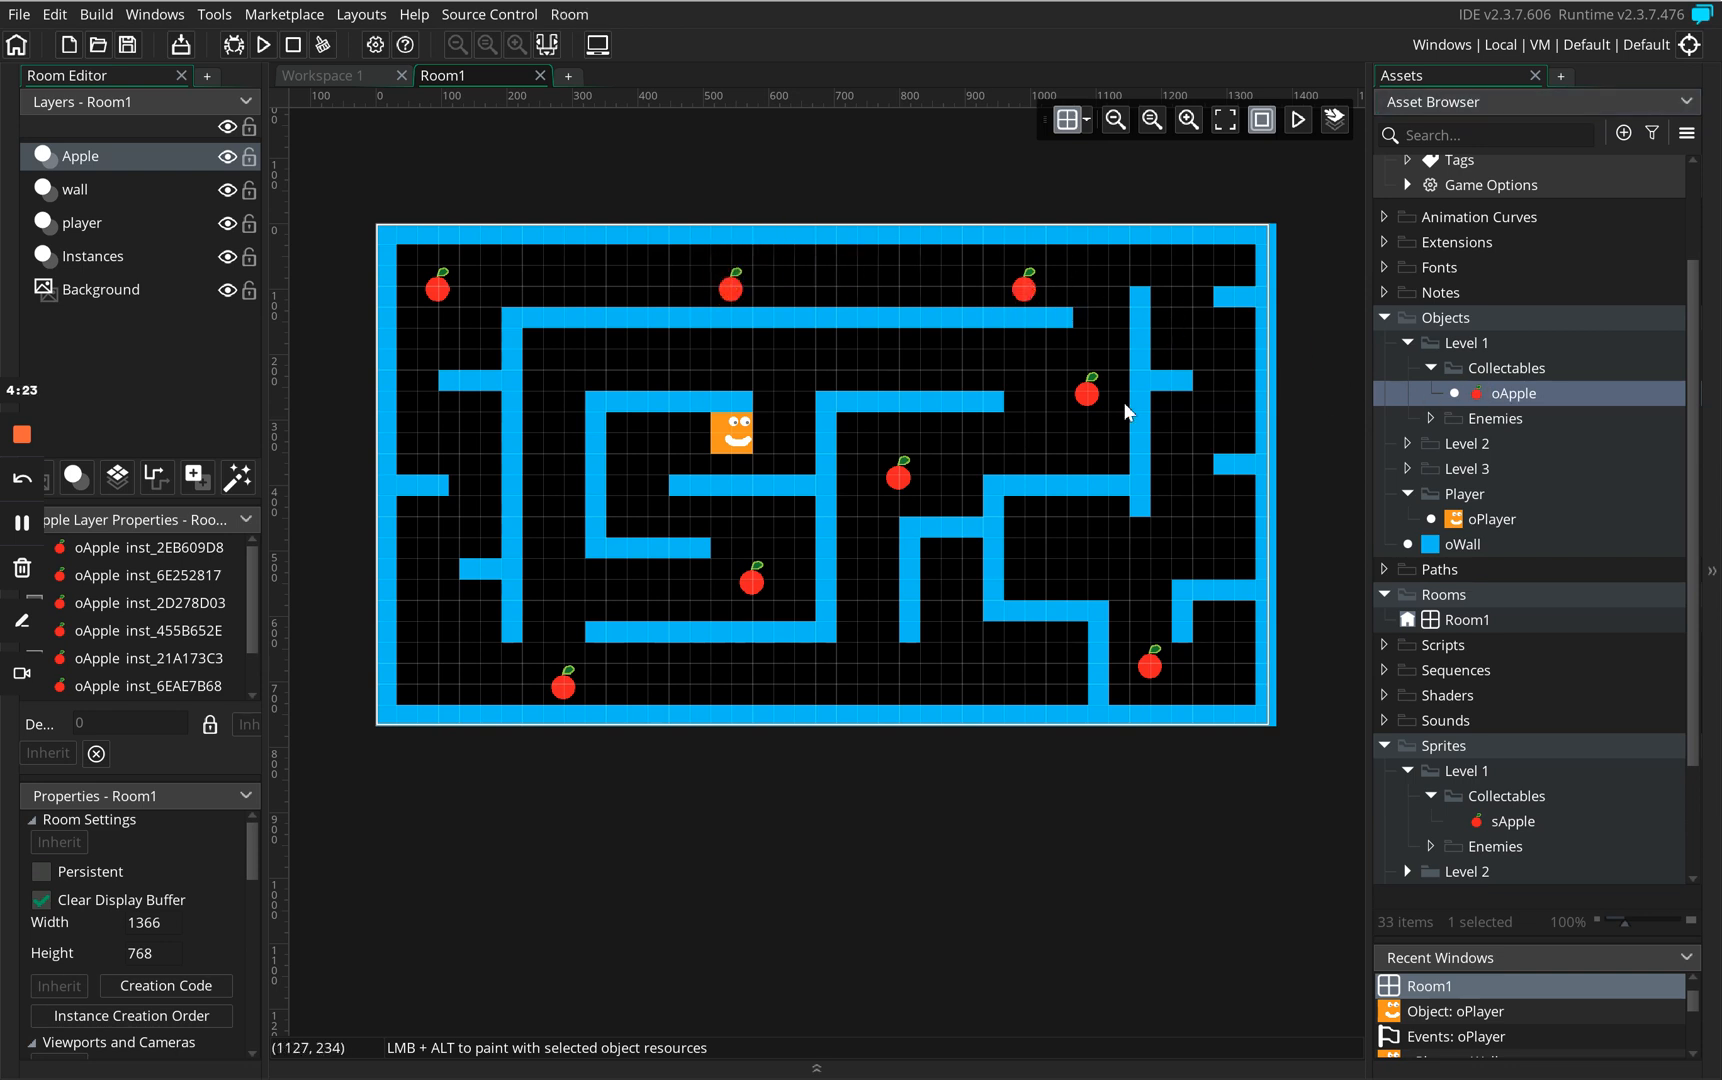
Turn off the room grid and shift the apple west of the maze's tall right-hand inner wall to about (1046, 237).
mouse_move(1089, 397)
left_mouse_down()
mouse_move(1047, 399)
mouse_move(1075, 379)
mouse_move(1081, 425)
left_mouse_up()
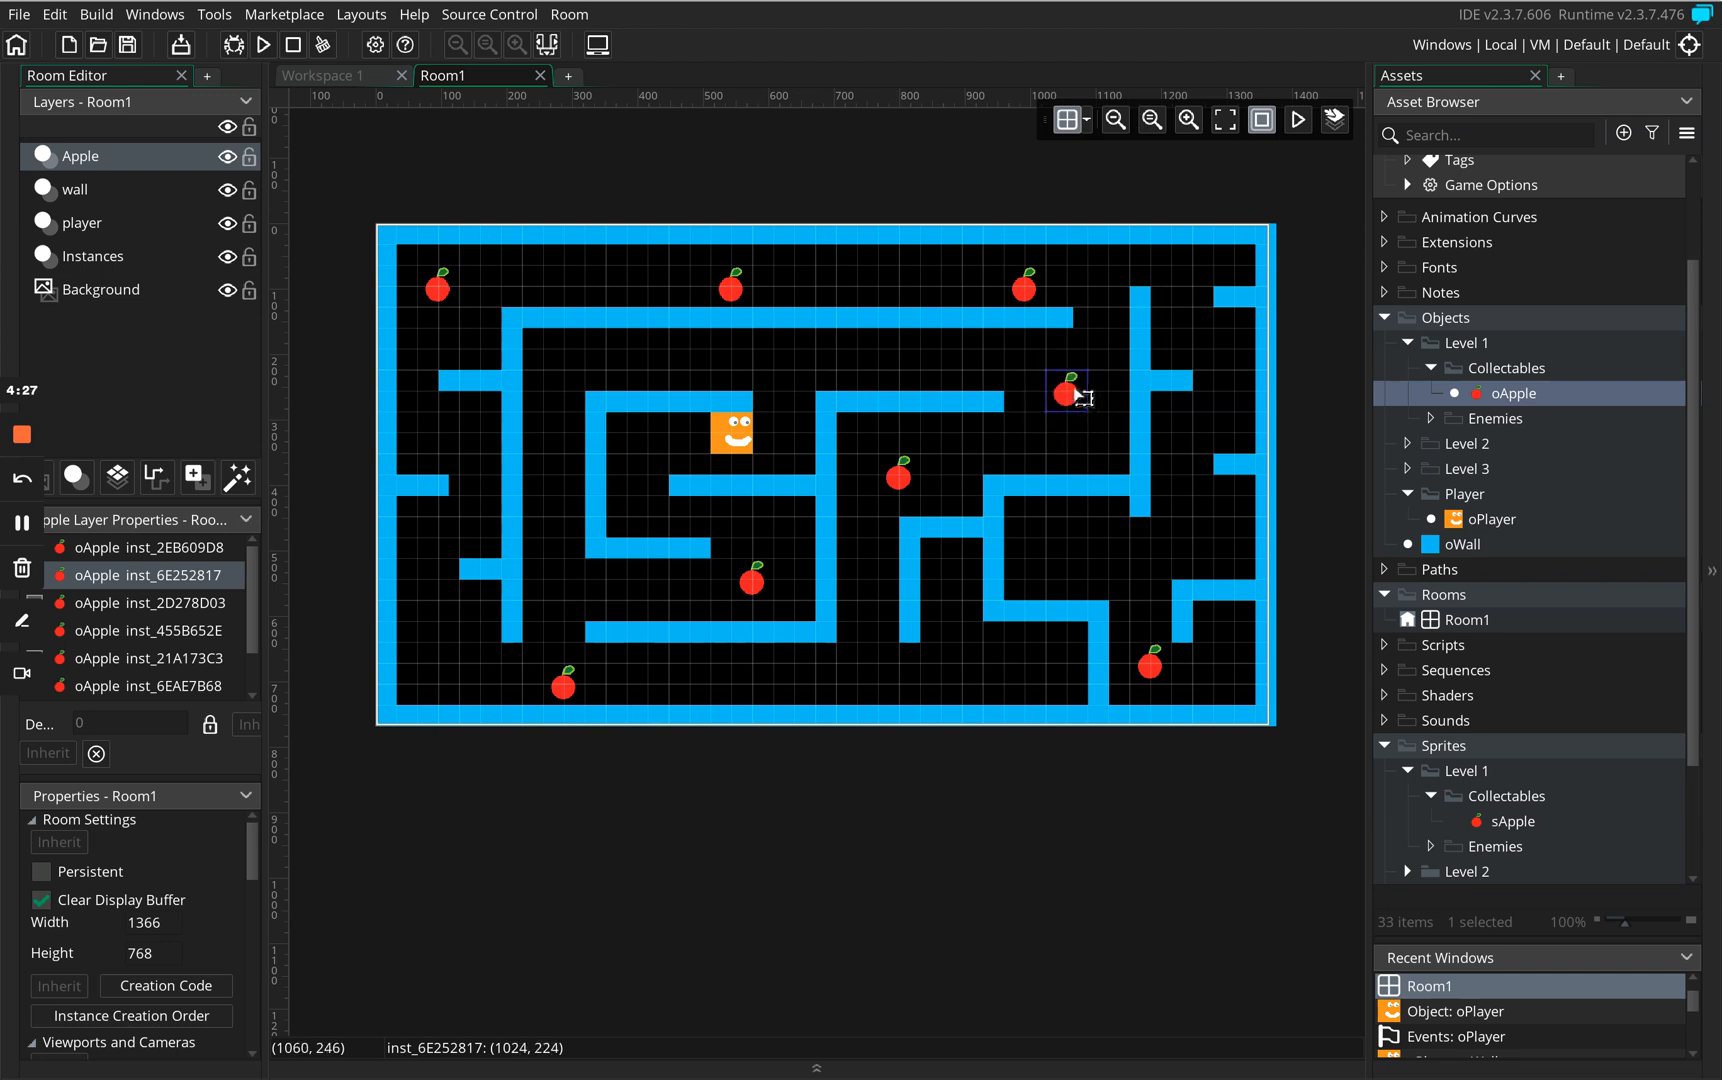
left_click(1066, 119)
left_click(1066, 396)
left_click_drag(1070, 403, 1084, 412)
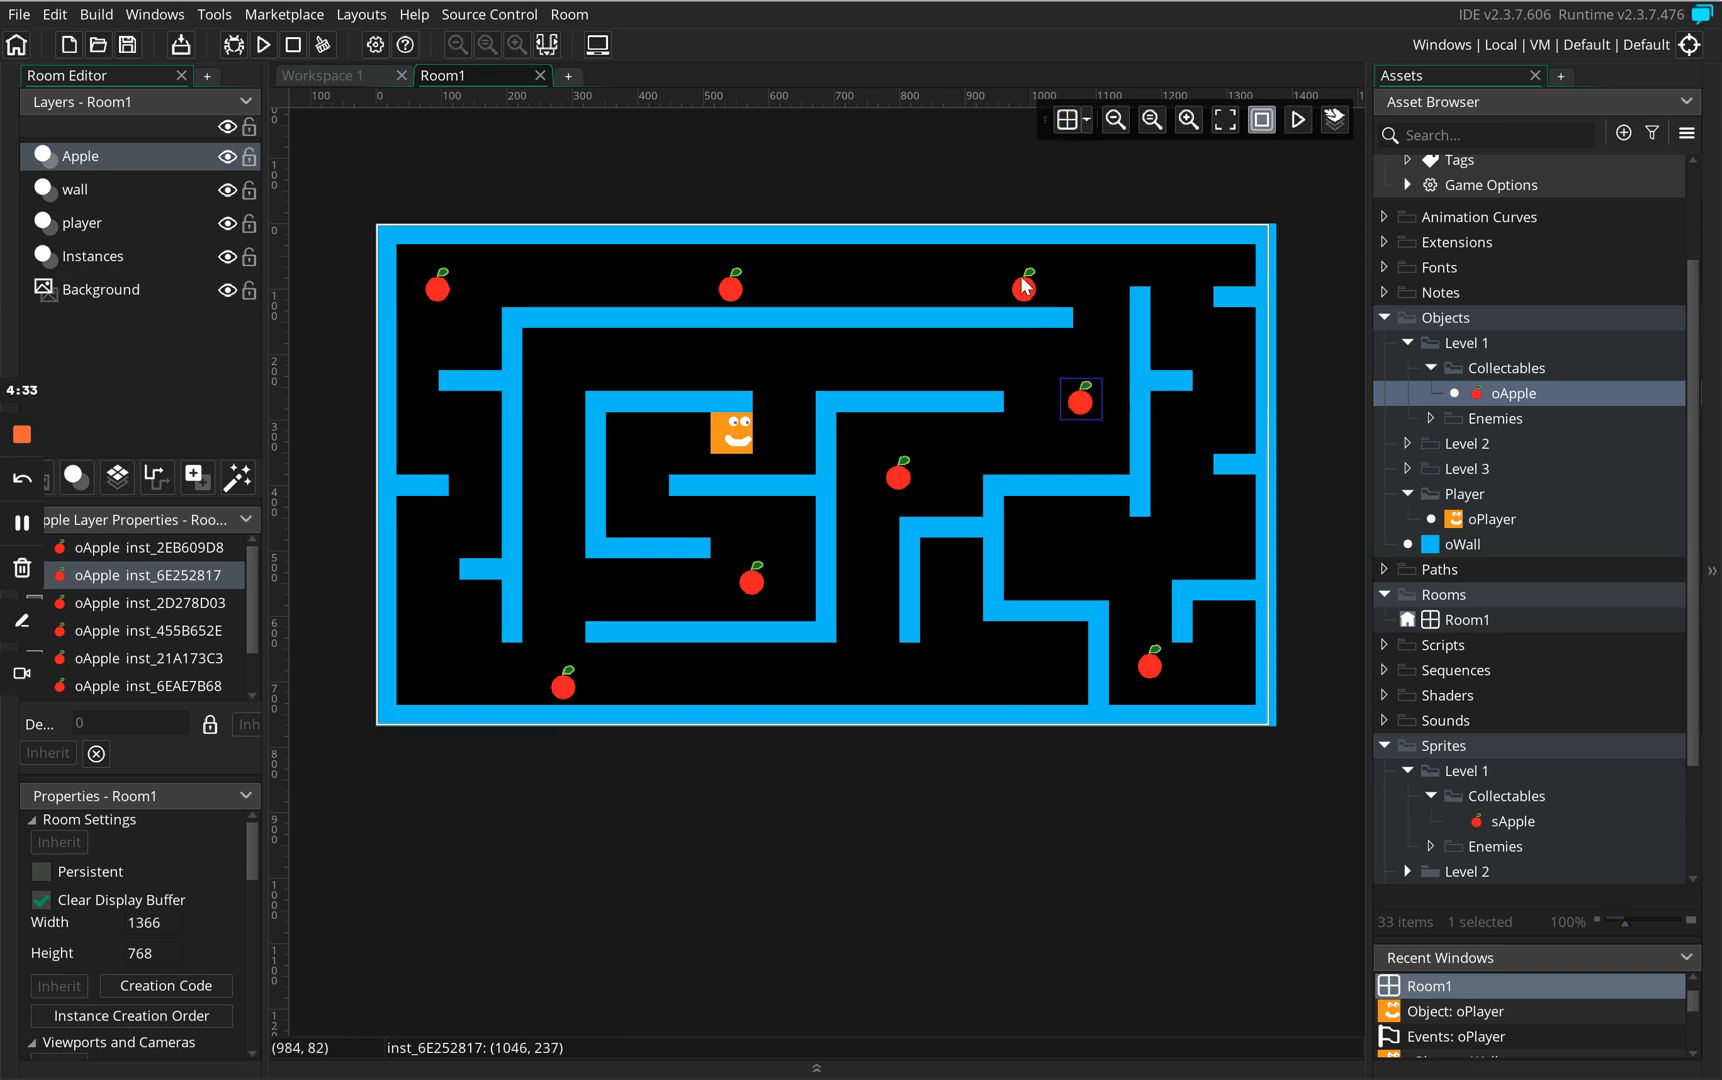
Move the easternmost apple in the top corridor to about (1078, 64) and turn the room grid back on.
left_click_drag(1024, 287, 1101, 285)
left_click(1068, 121)
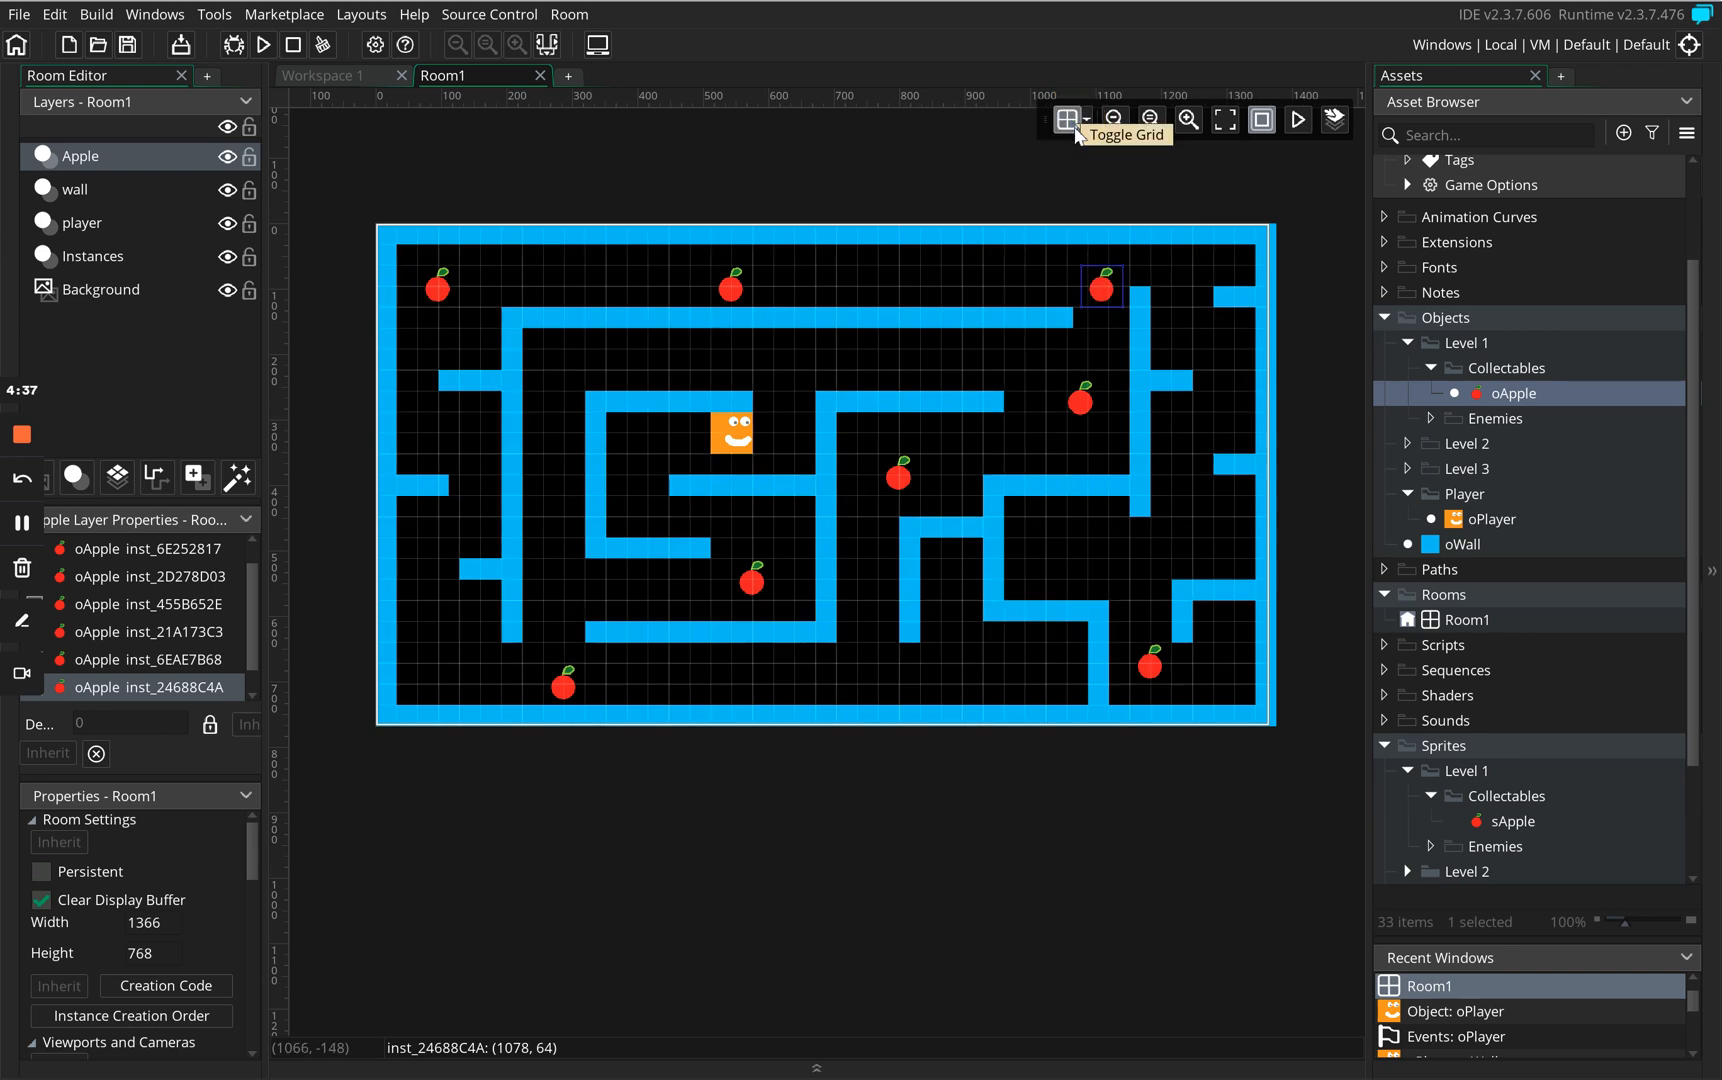
left_click(1090, 400)
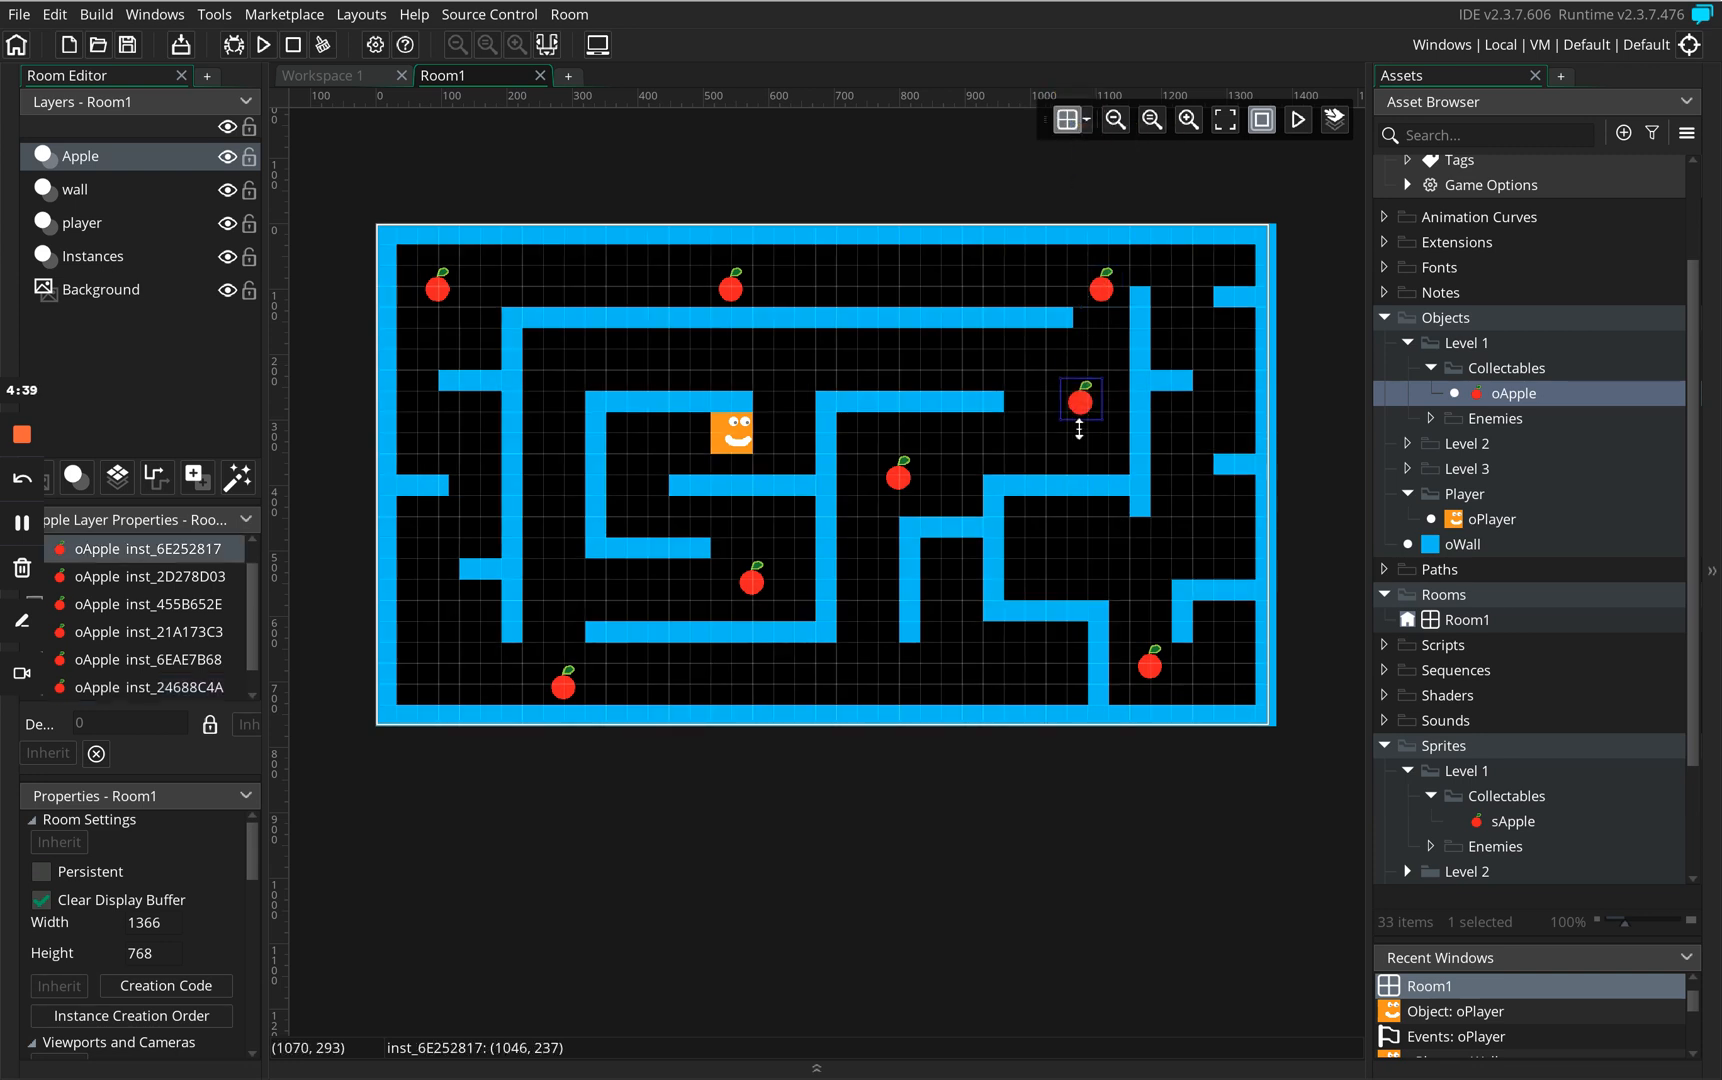
mouse_move(1070, 432)
left_mouse_down()
mouse_move(982, 510)
mouse_move(985, 530)
mouse_move(1050, 430)
mouse_move(1086, 421)
mouse_move(1073, 435)
left_mouse_up()
Run the game and steer the player through the maze over the apples to test how they behave on contact.
left_click(266, 44)
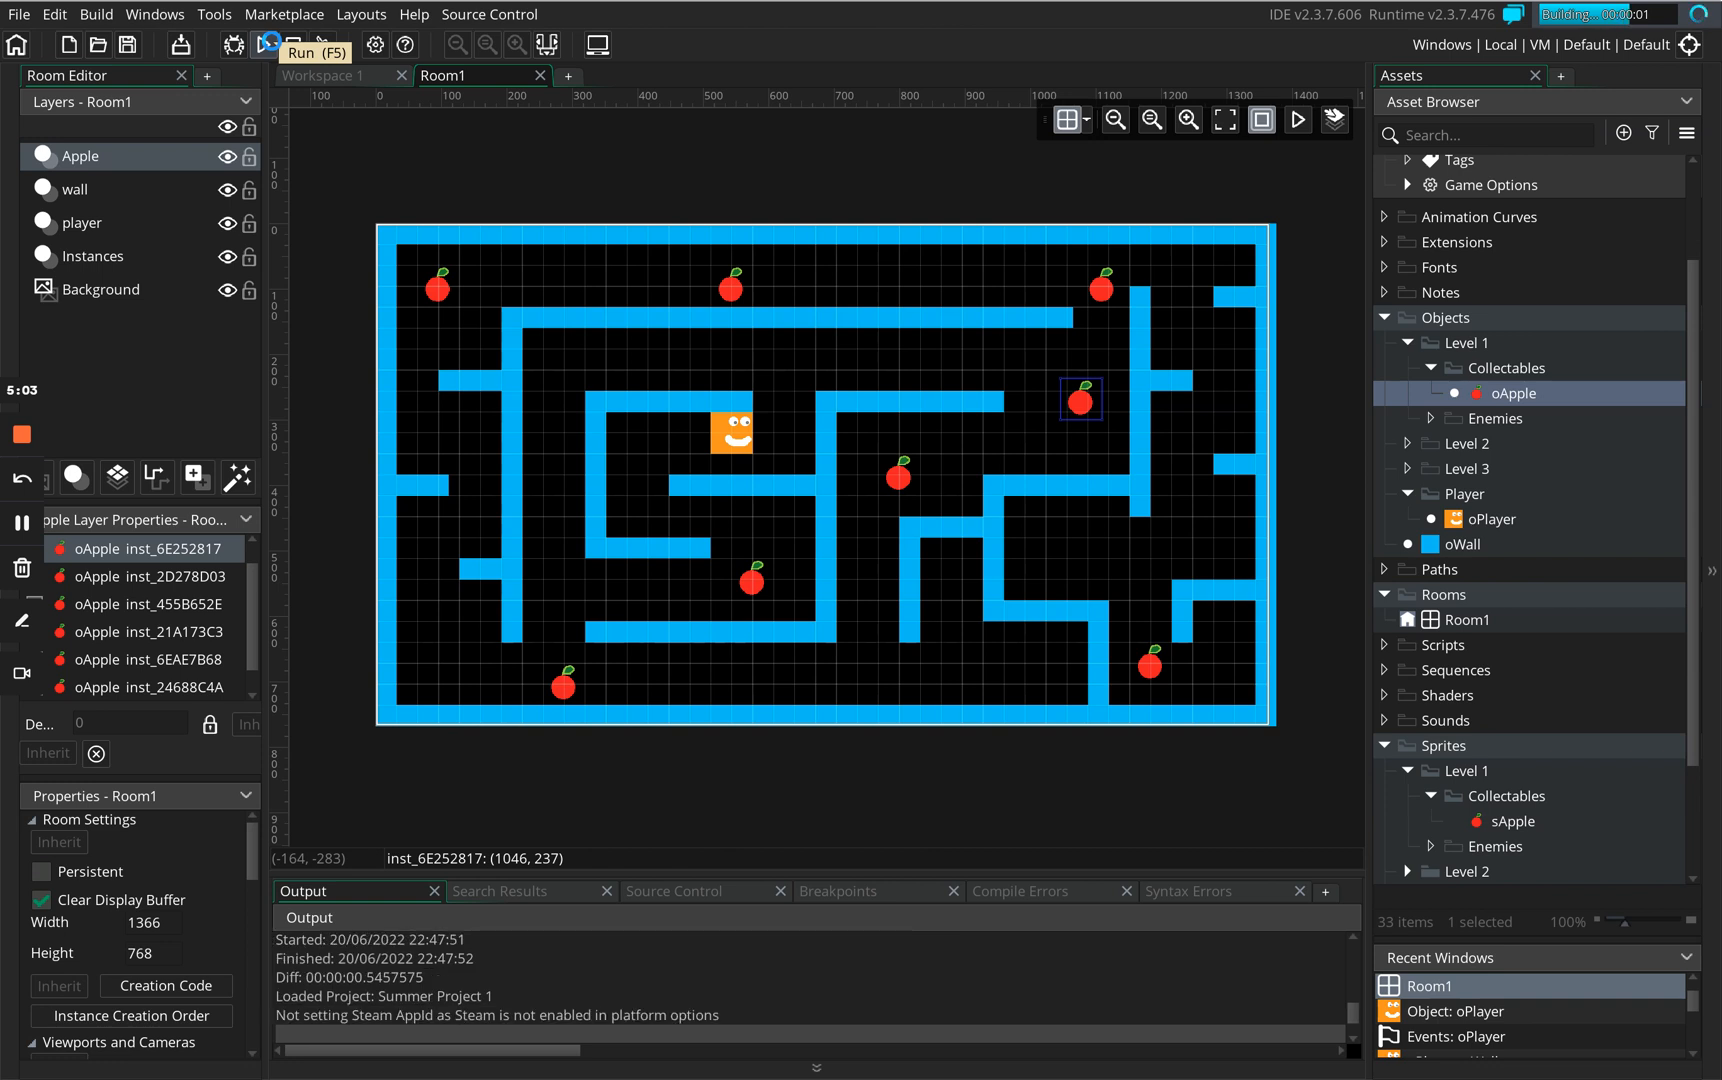
key("Right")
key("Up")
key("Right")
key("Right")
key("Down")
key("Left")
key("Down")
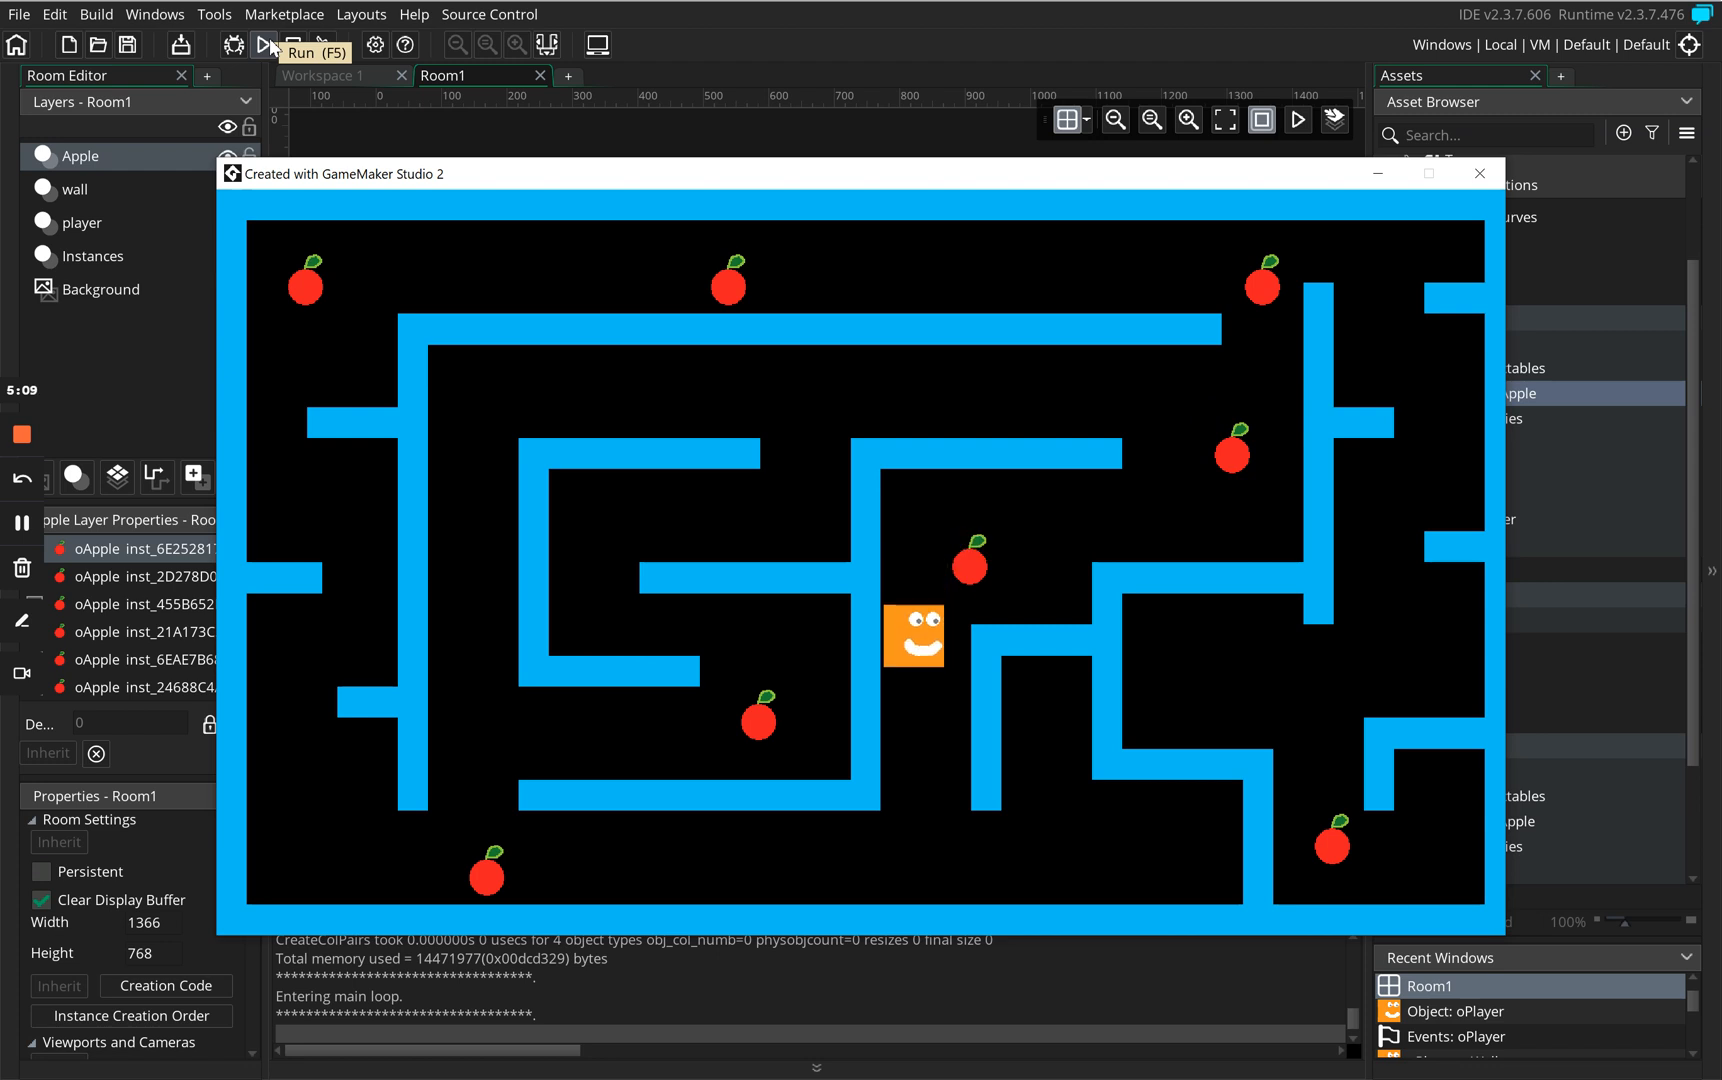
key("Left")
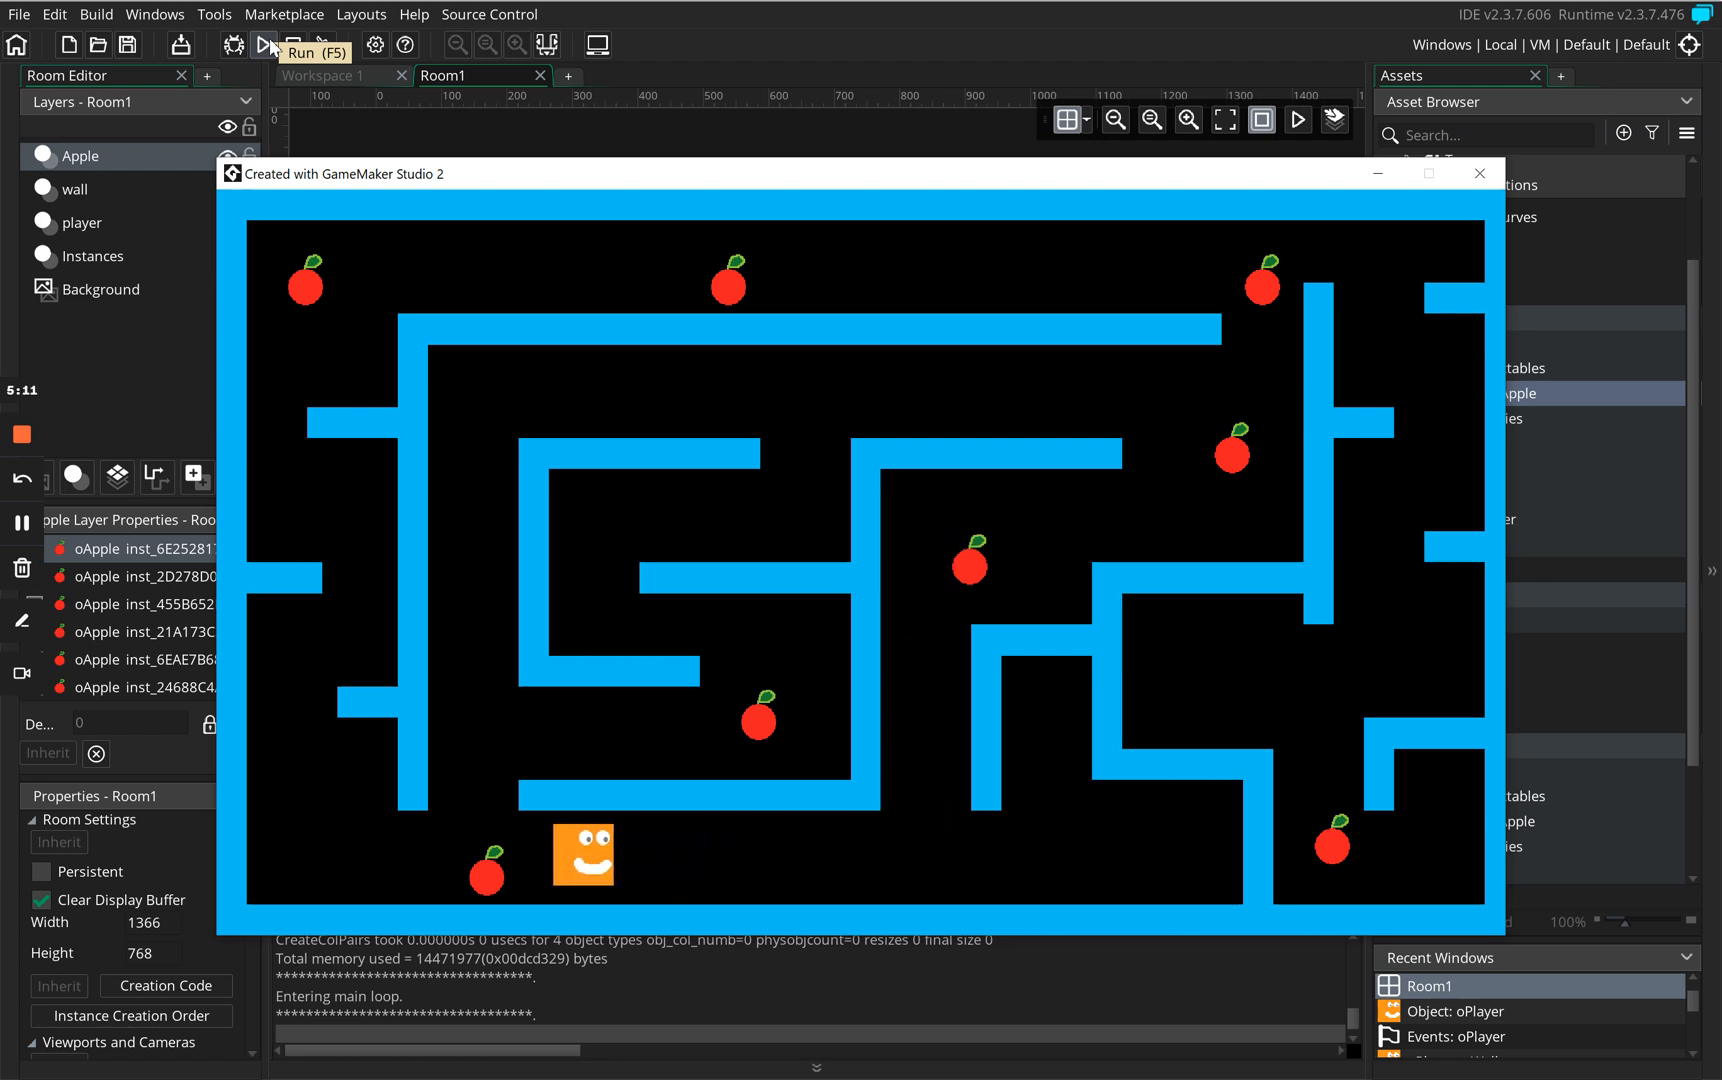
key("Up")
key("Right")
key("Up")
key("Left")
key("Up")
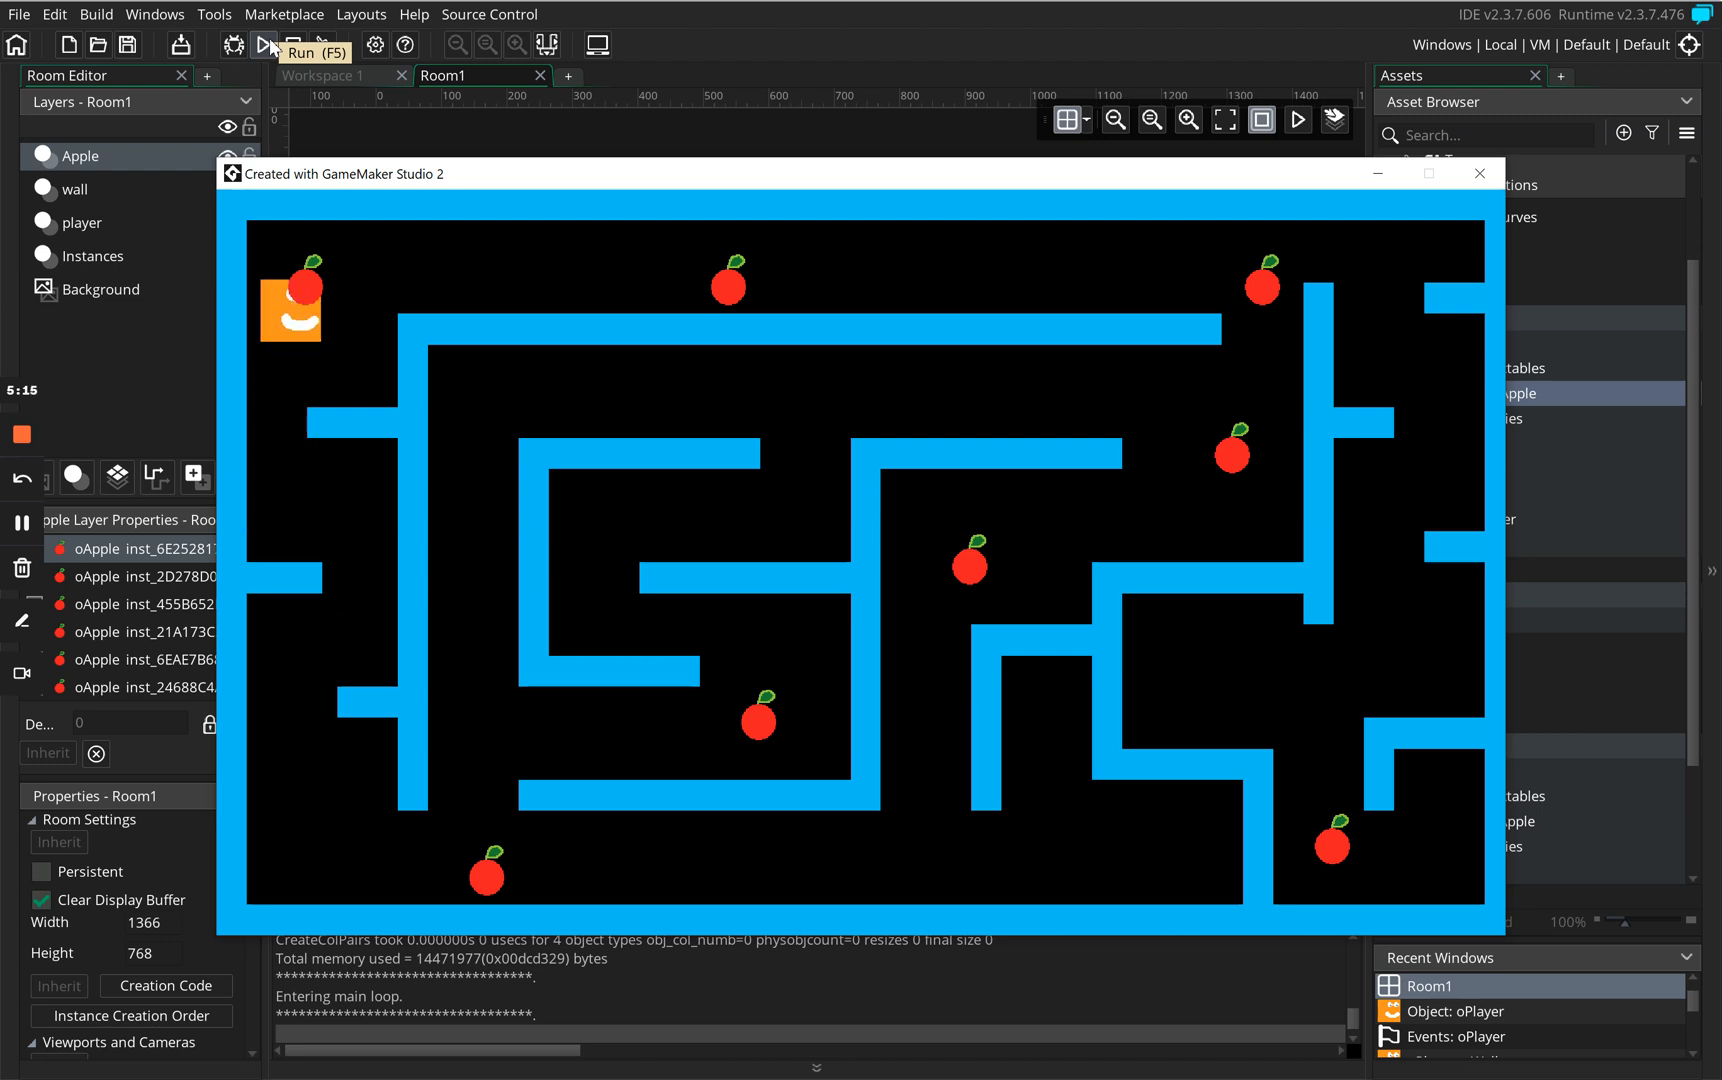
key("Right")
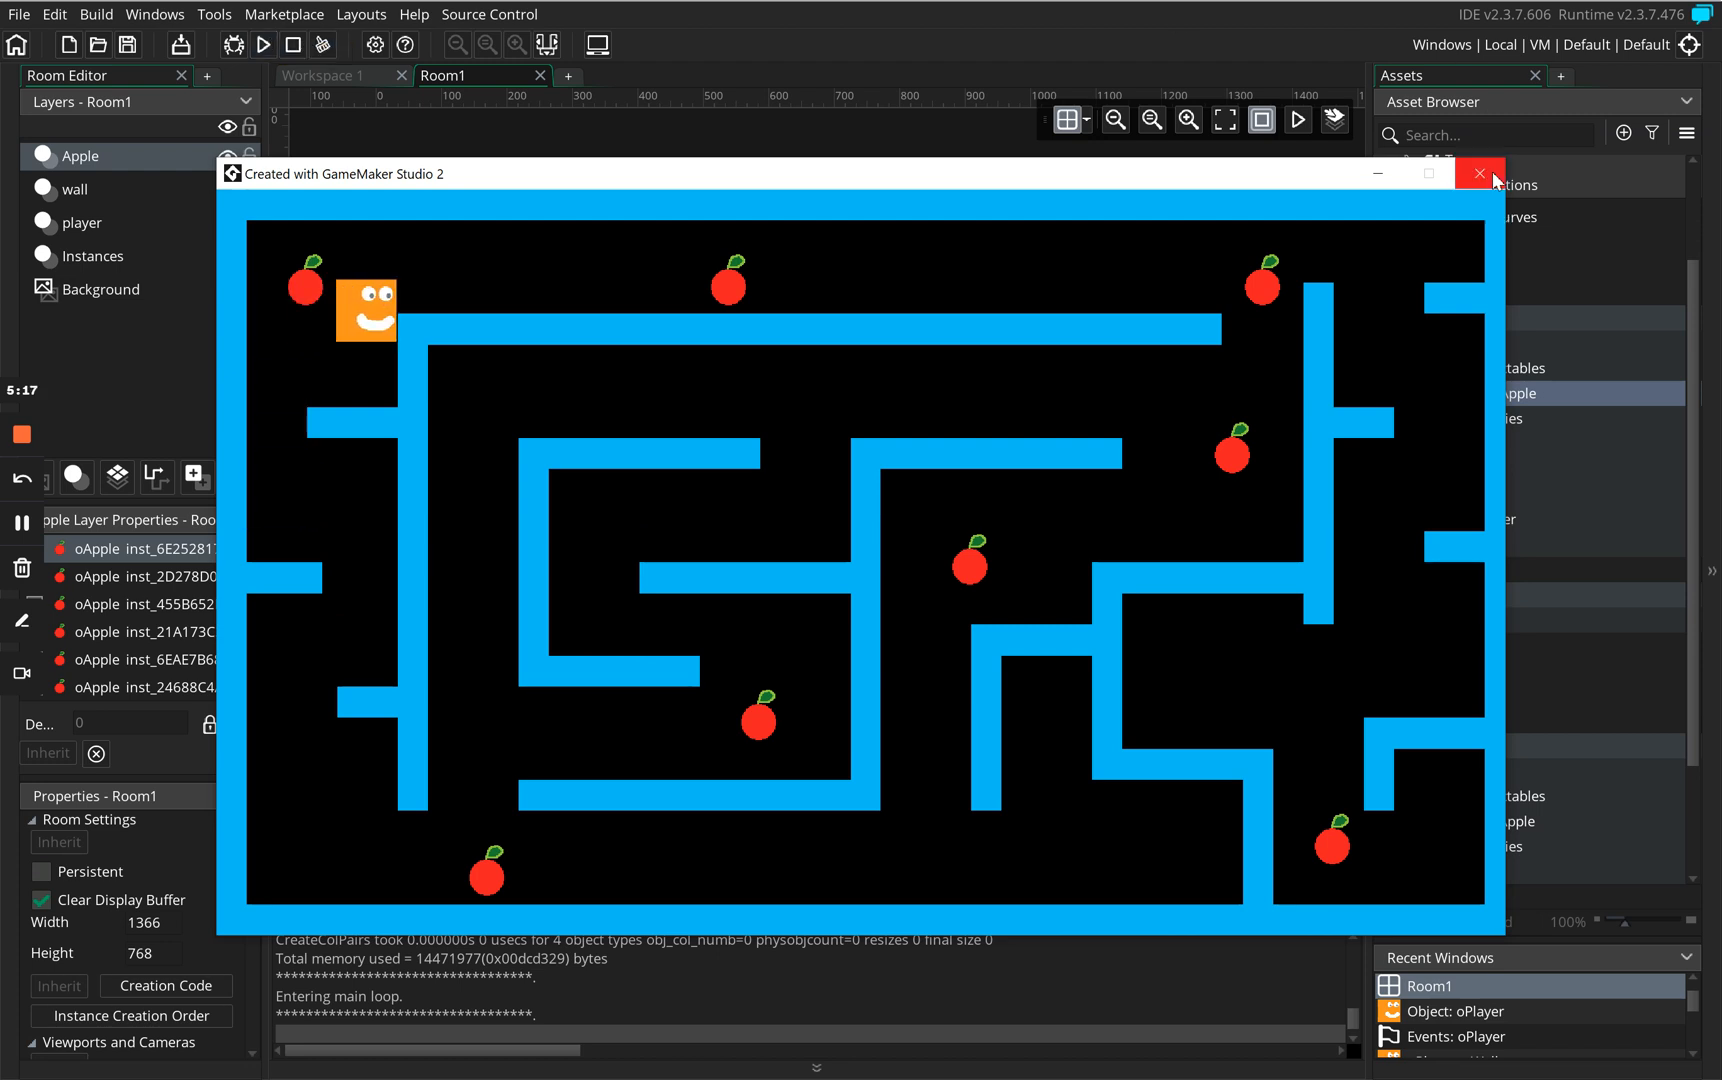